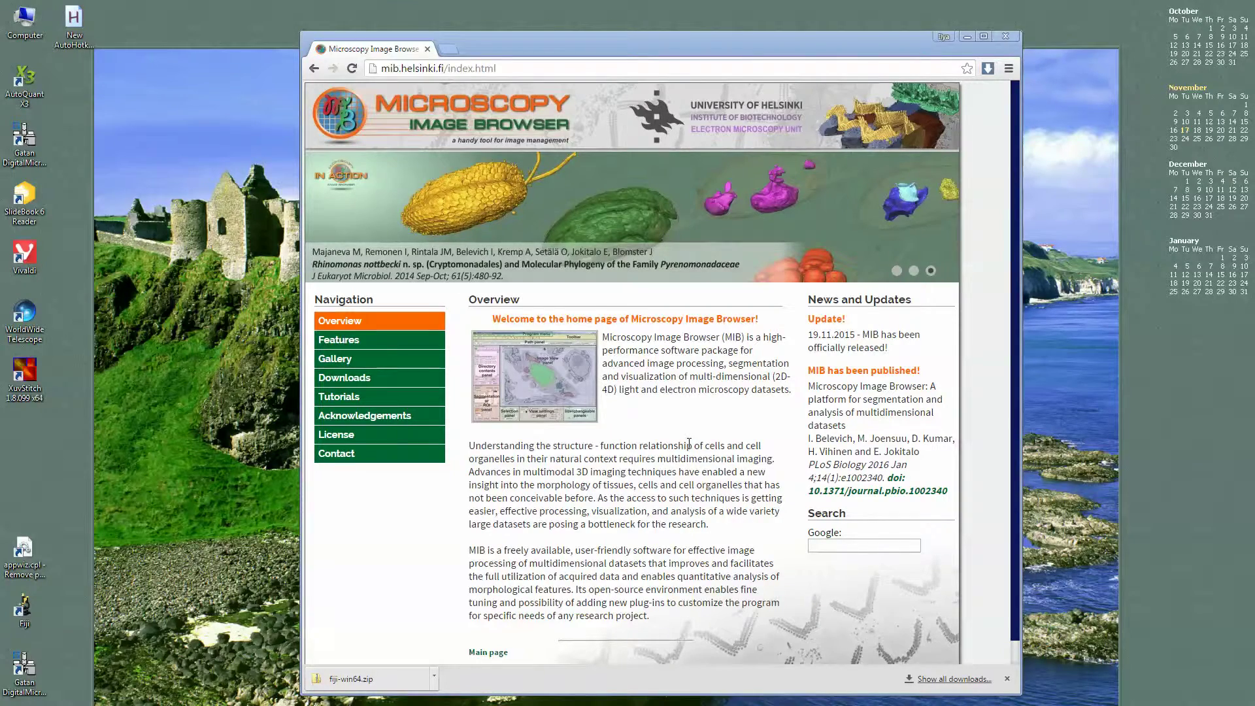
- Go to Downloads > System requirements on mib.helsinki.fi and jump to the Fiji section
left_click_drag(575, 43, 558, 36)
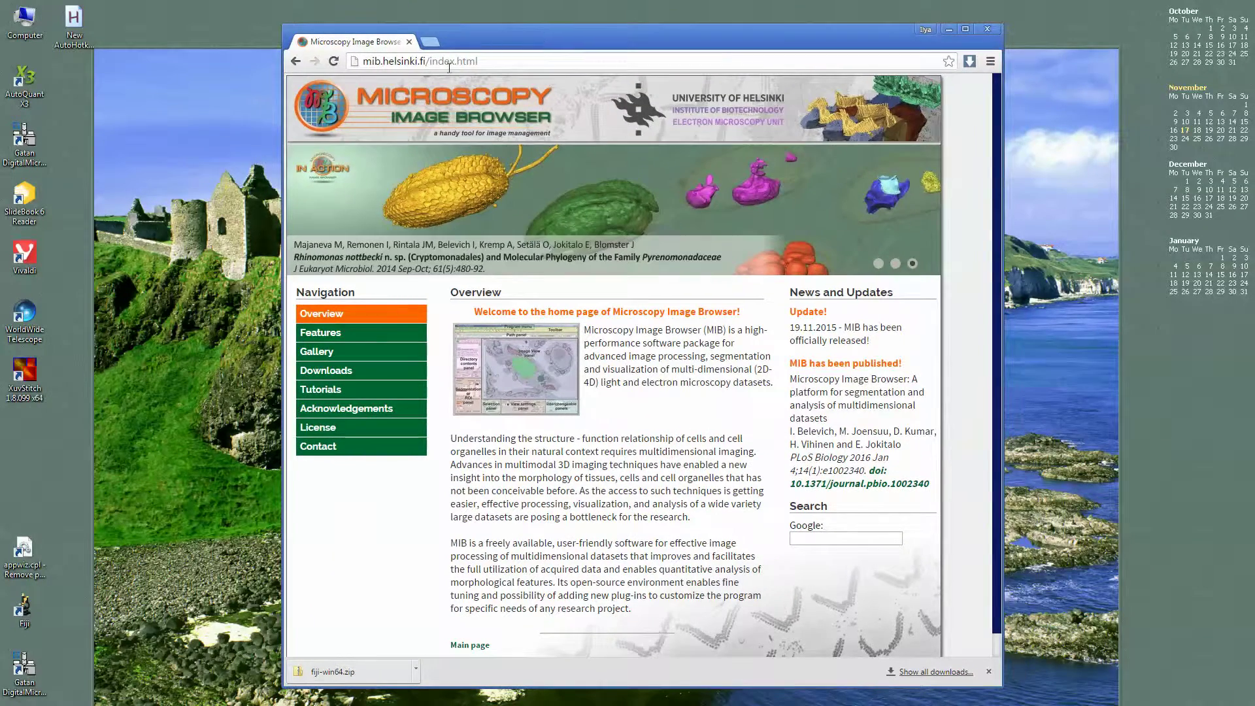
left_click(329, 372)
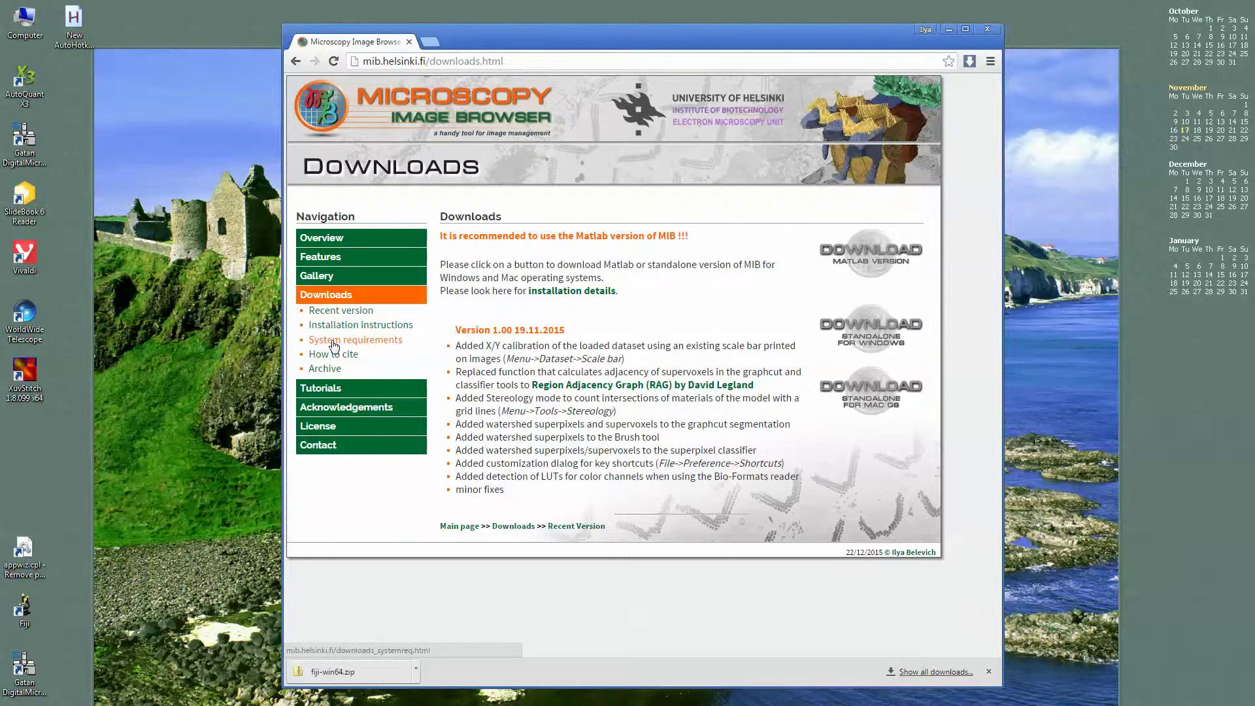
left_click(334, 341)
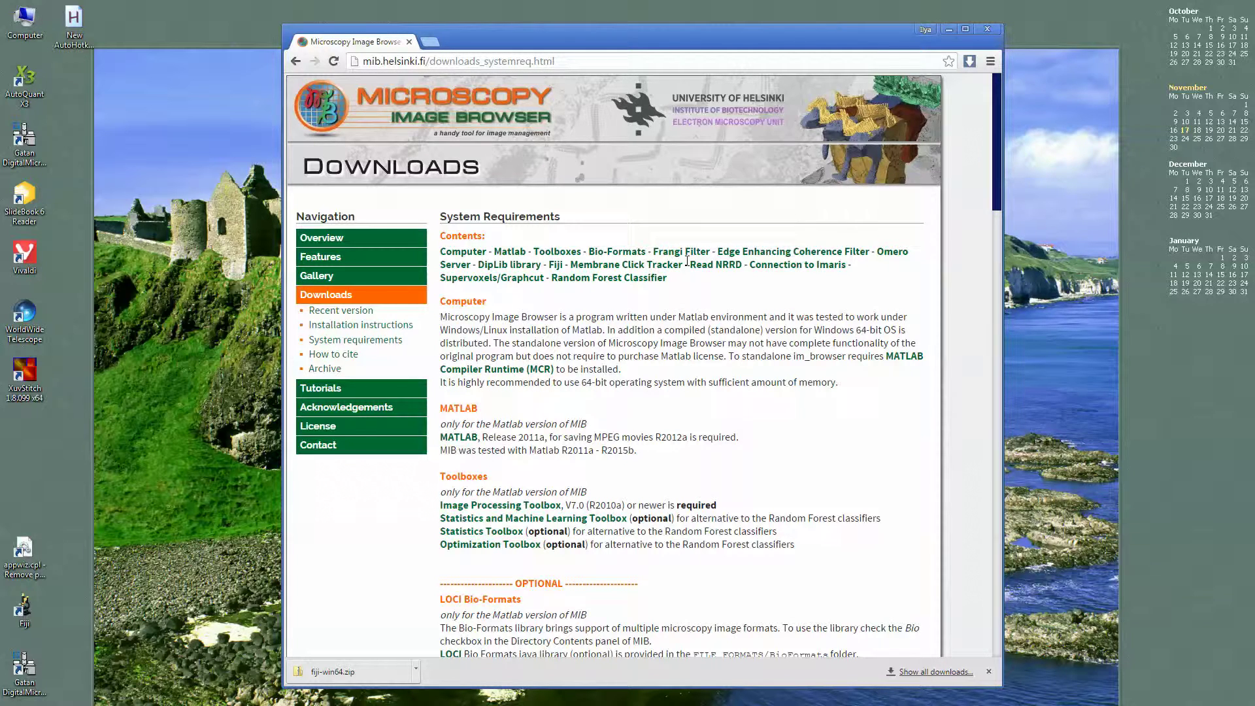
left_click(555, 266)
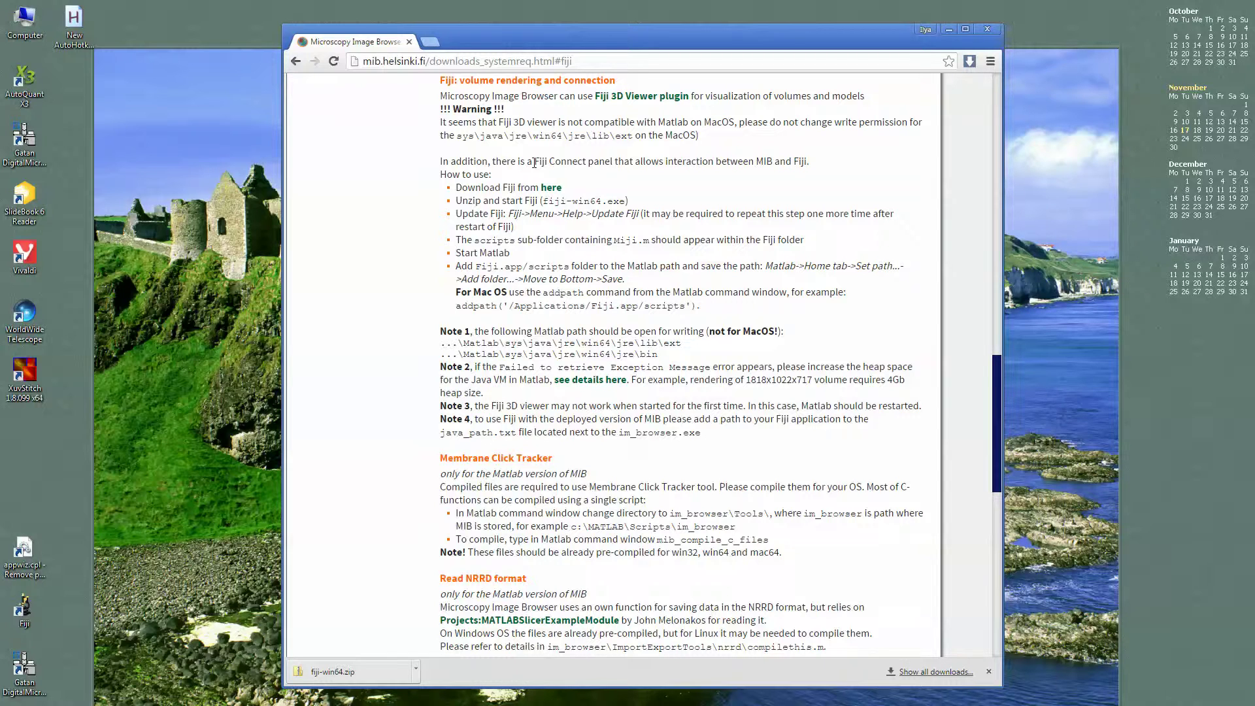
- Highlight the MacOS incompatibility warning and the Download Fiji step, and point out the Fiji desktop shortcut
left_click_drag(498, 122, 734, 124)
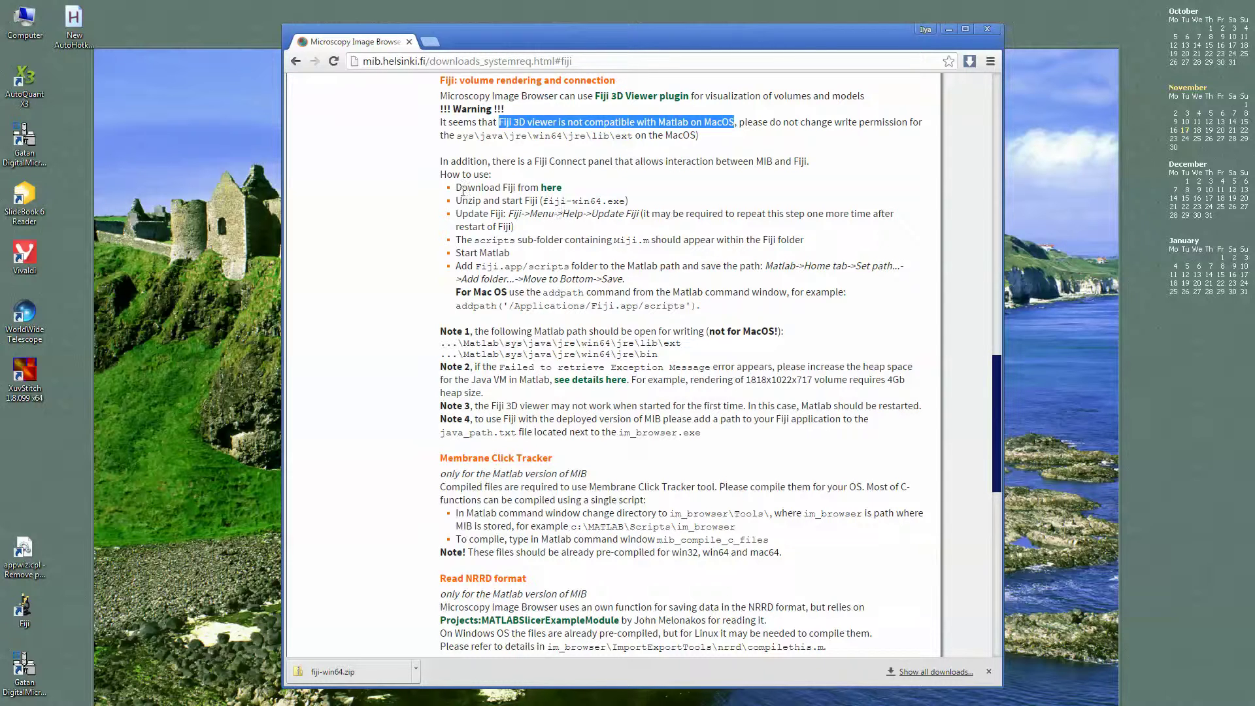
left_click_drag(457, 189, 563, 189)
left_click(33, 613)
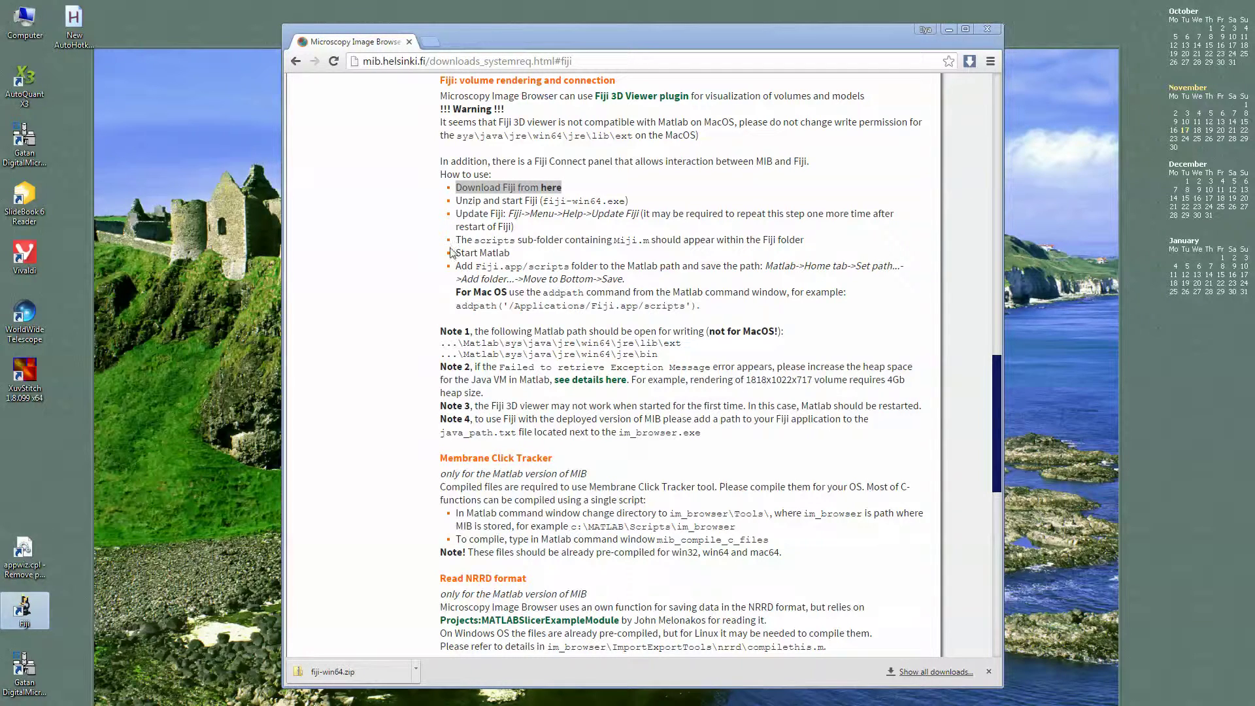
- Launch Fiji from its desktop shortcut, allowing it to run and dismissing the plugin message
left_click_drag(455, 214, 521, 226)
double_click(25, 609)
left_click(662, 401)
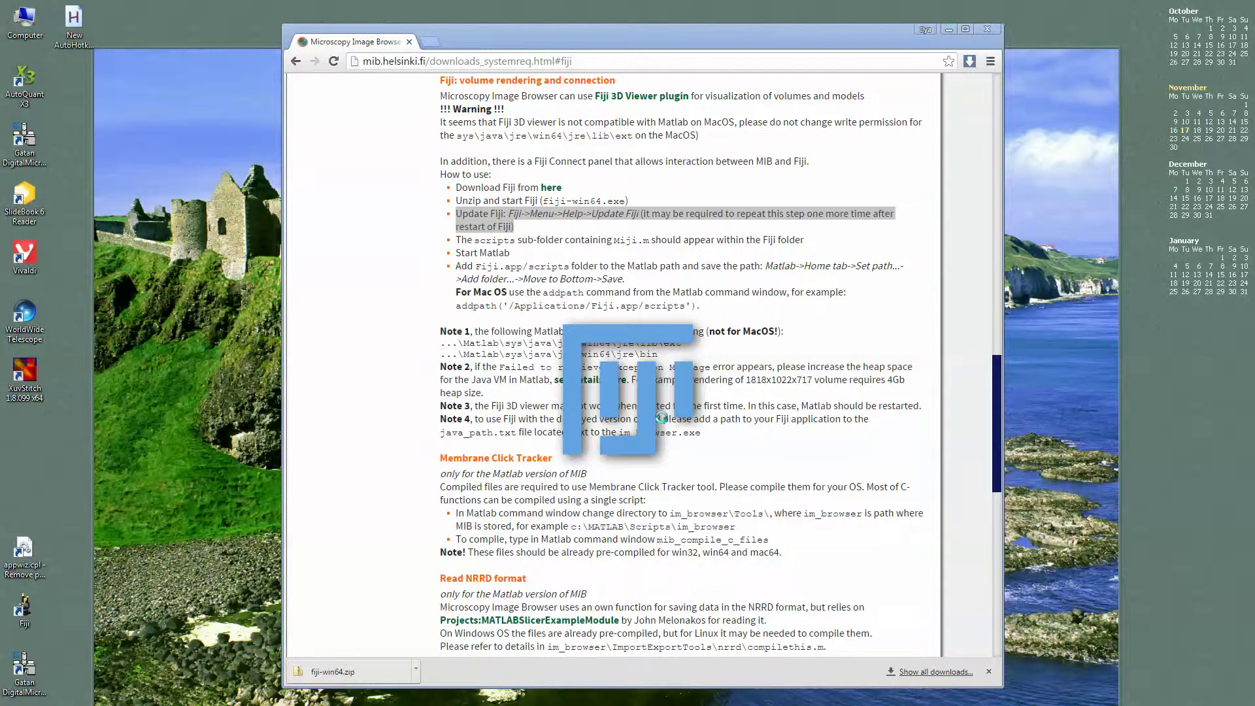
left_click(627, 256)
- Update Fiji through Help > Update..., acknowledge the success message, and close Fiji
left_click(561, 58)
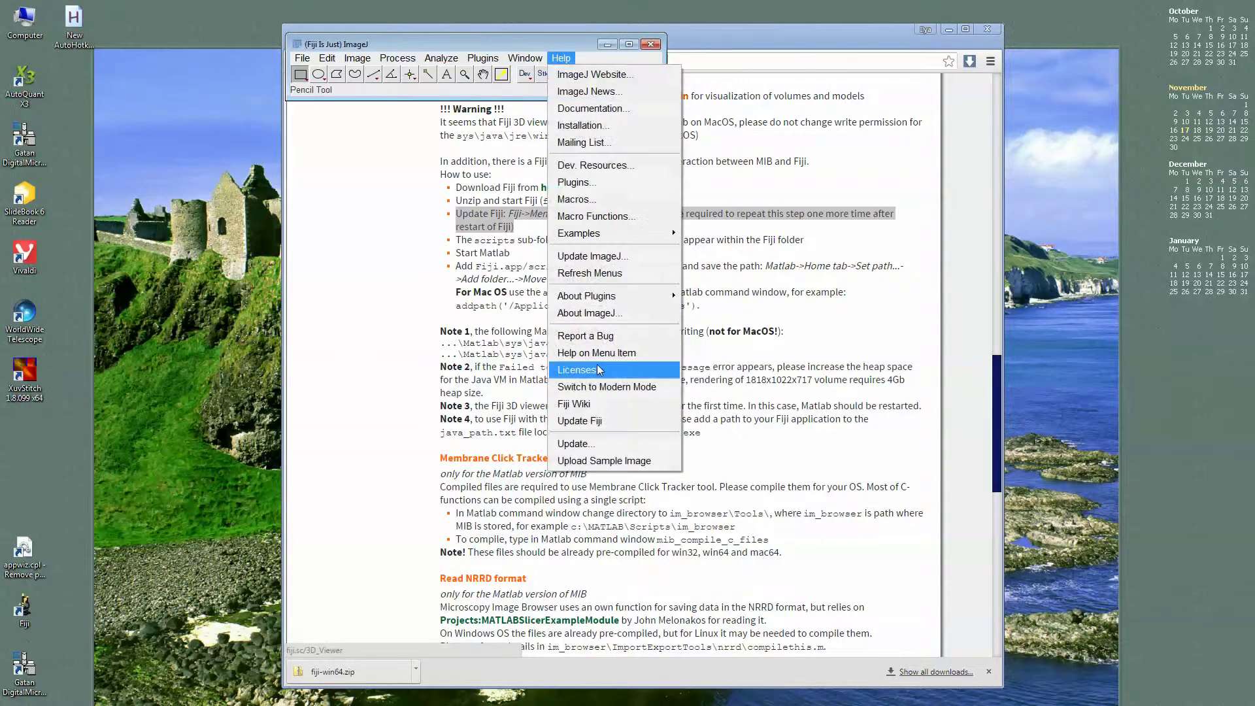
left_click(599, 443)
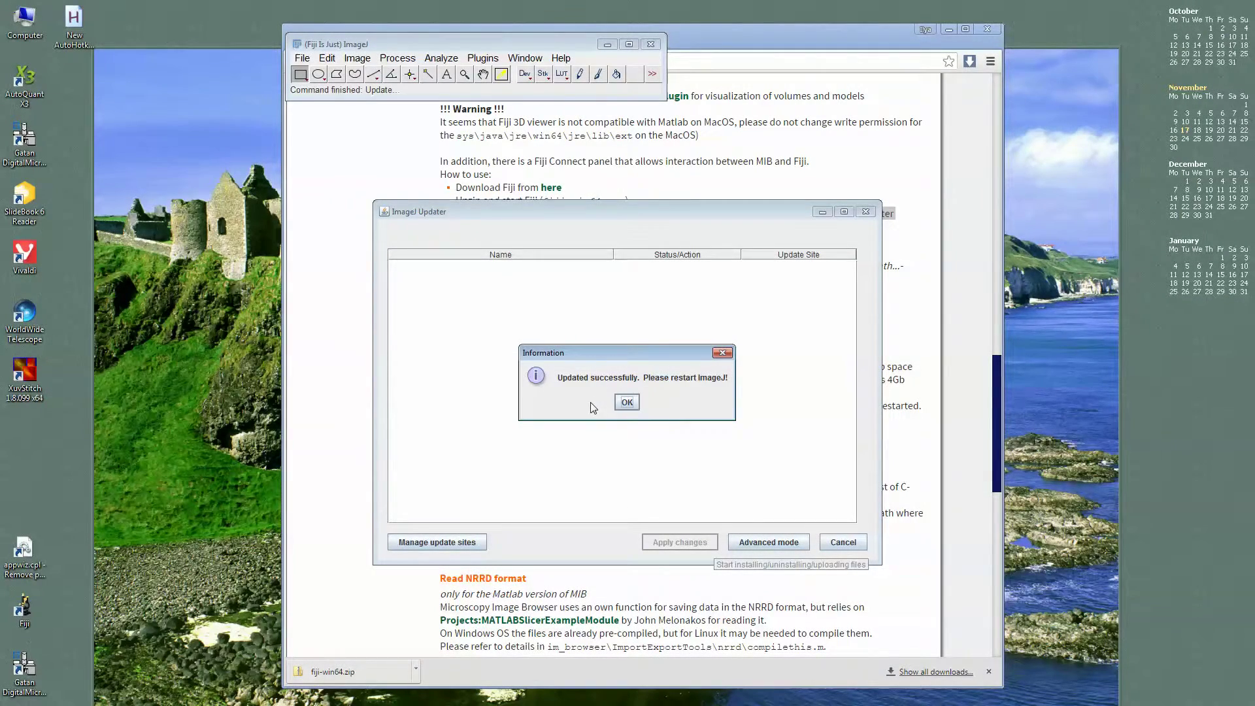
left_click(631, 404)
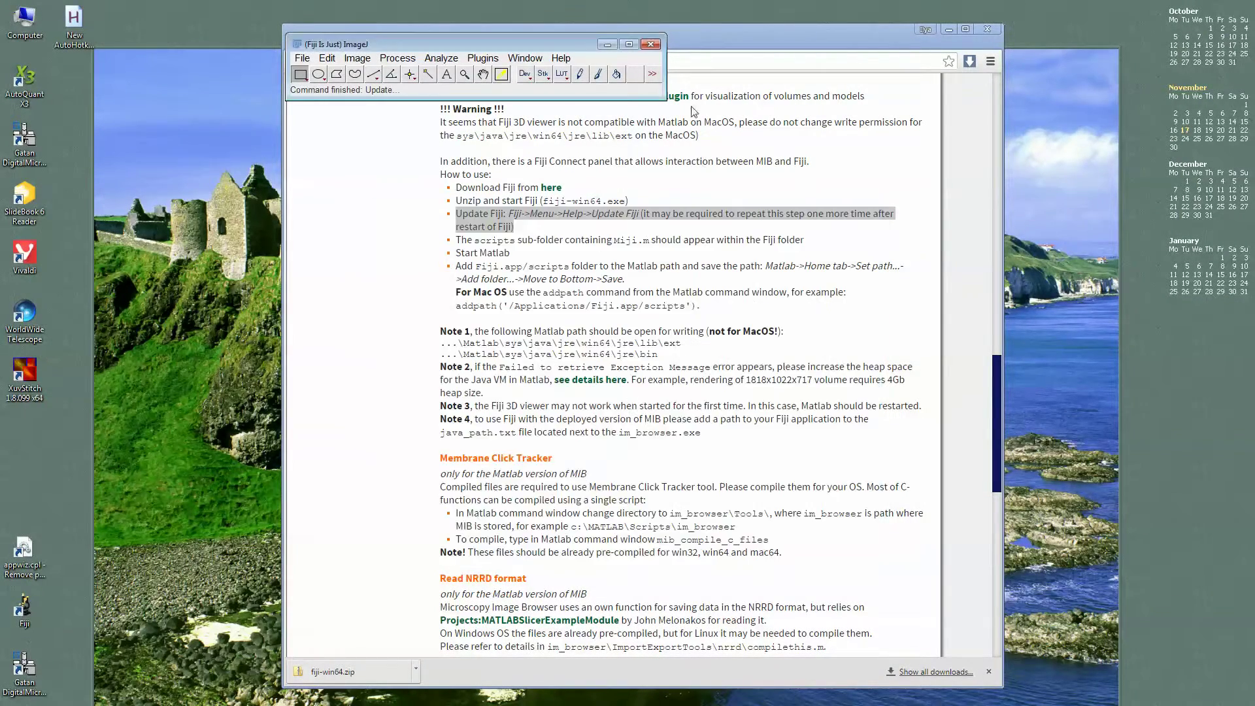
left_click(650, 44)
left_click_drag(461, 253, 510, 253)
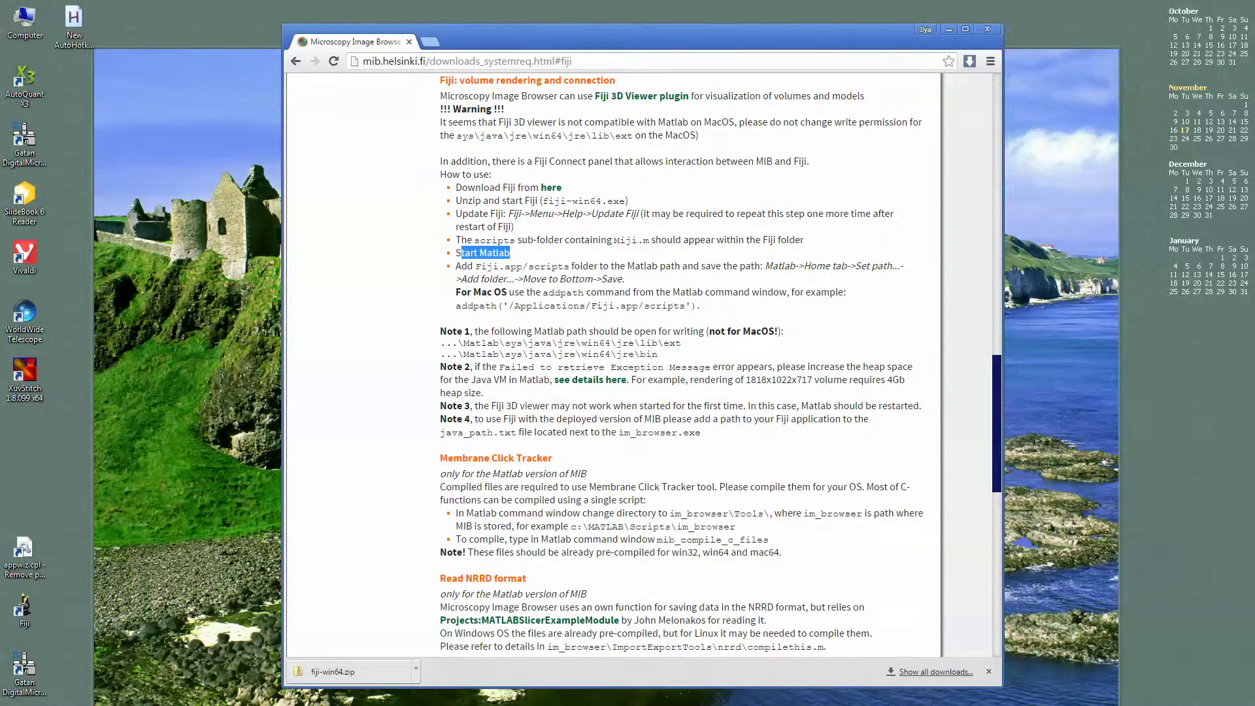
- Highlight the 'scripts' folder name in the Fiji instructions and reposition the MATLAB window
double_click(495, 240)
double_click(766, 241)
double_click(487, 239)
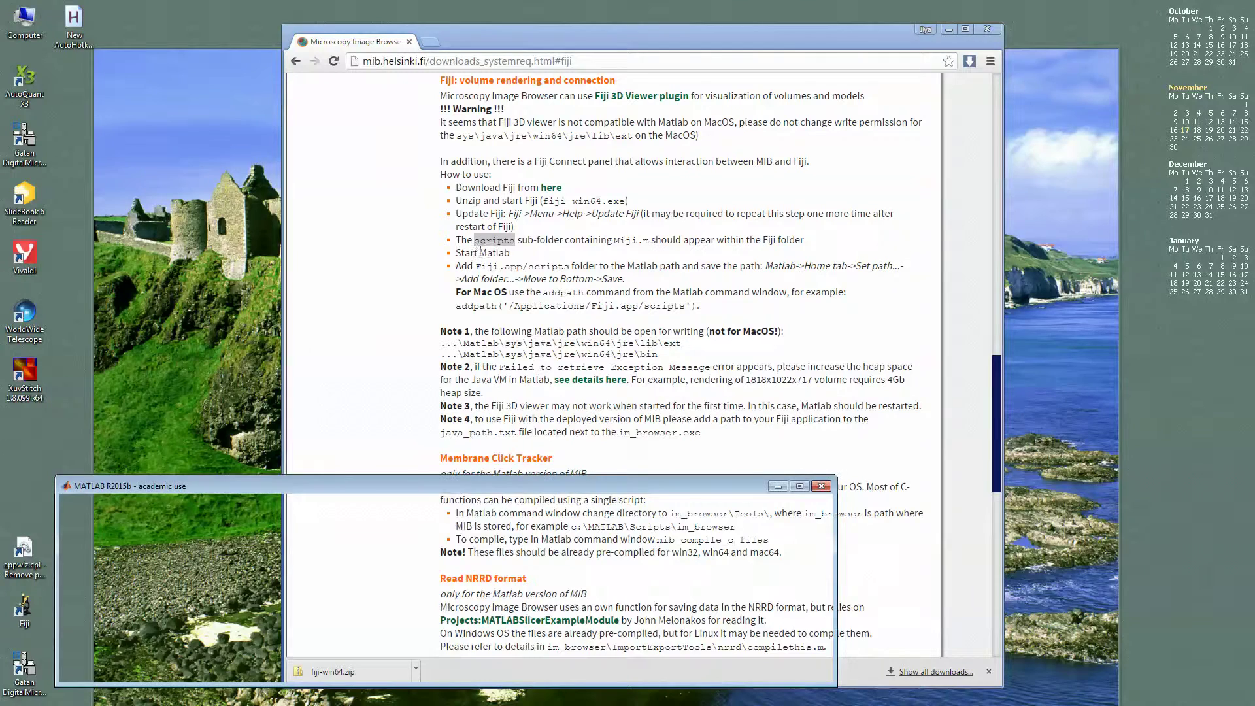
left_click(485, 239)
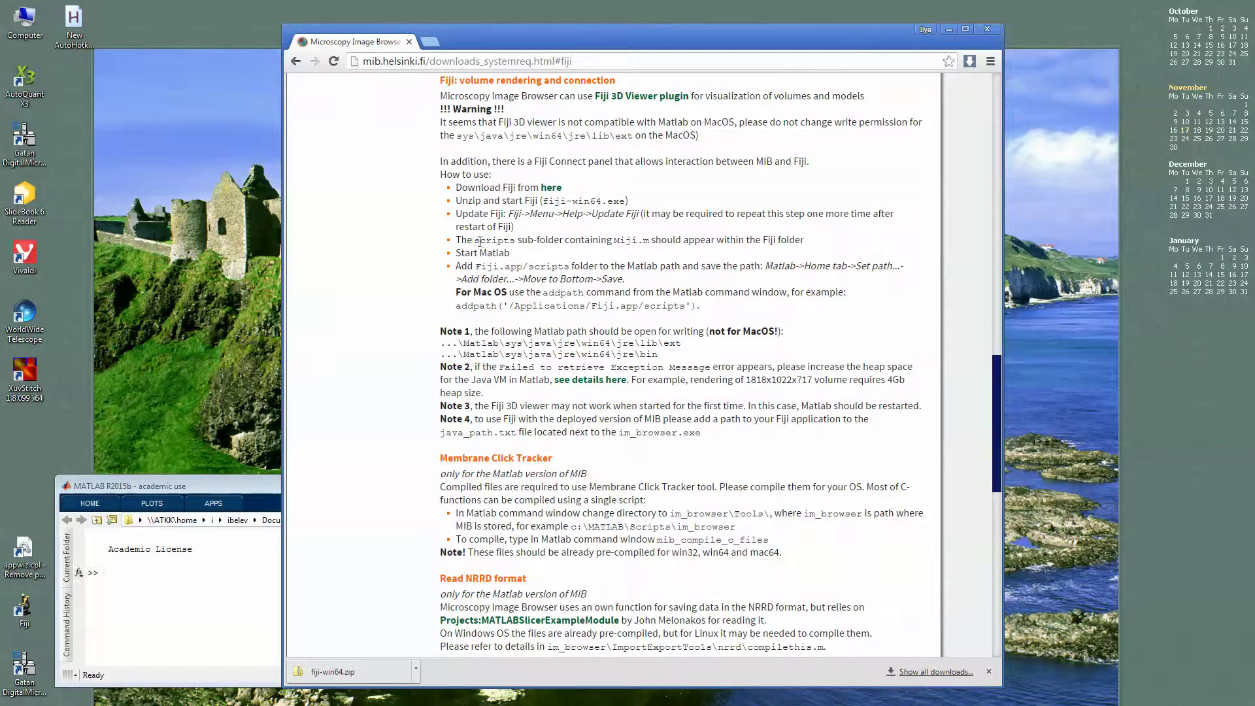
double_click(487, 240)
left_click_drag(262, 488, 282, 483)
- Copy the folder path C:\Tools\Science\Fiji.app\ from the Fiji shortcut's Properties Target field
right_click(54, 600)
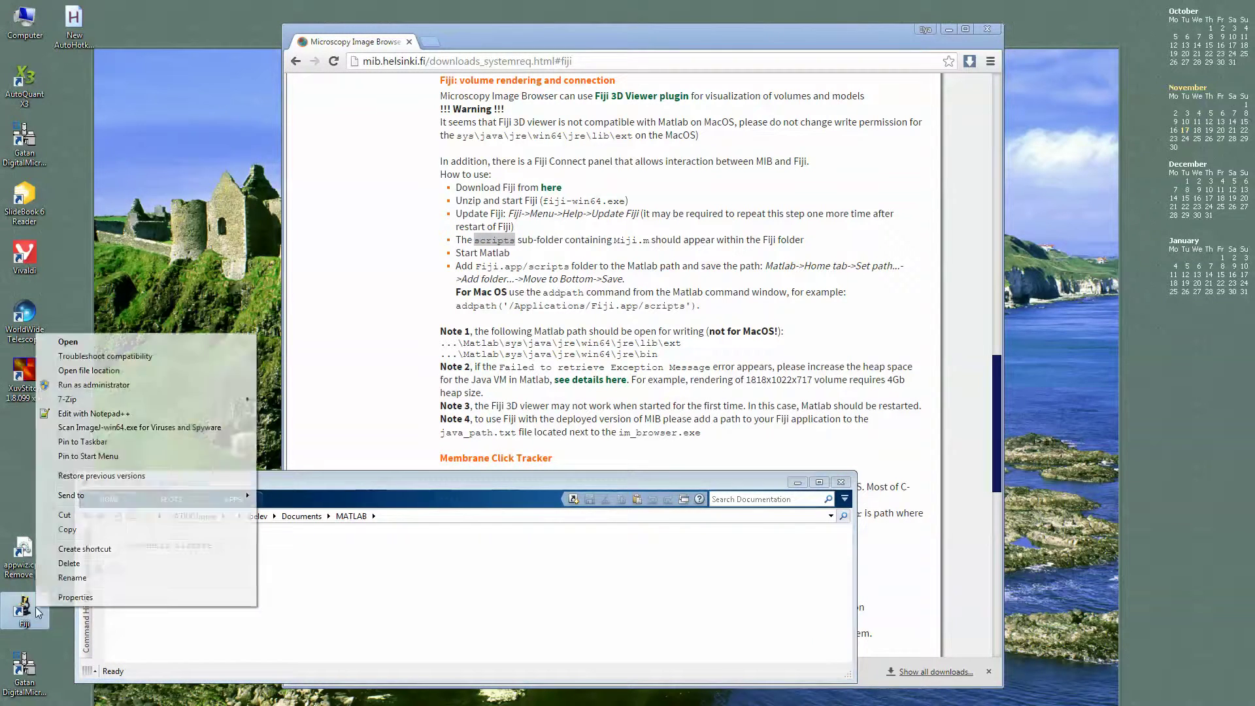
left_click(58, 600)
key("Right")
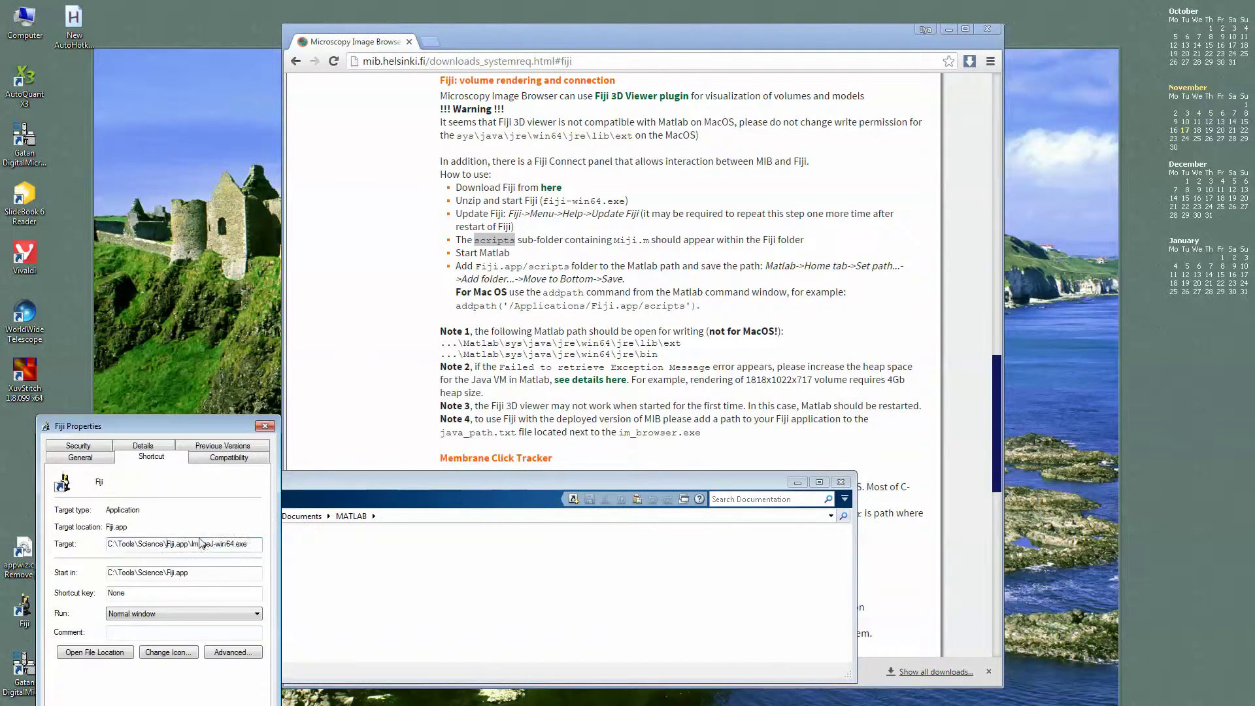
key("Right")
key("Right")
key("Right")
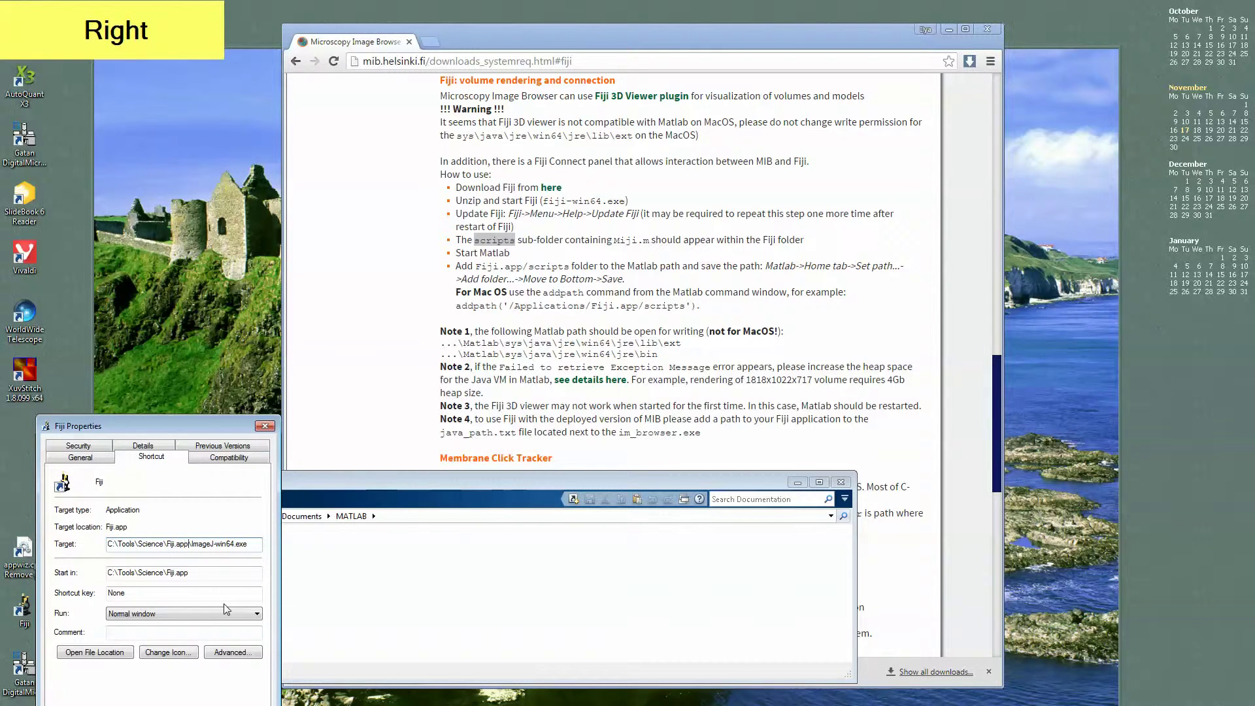
key("shift+Home")
key("ctrl+Insert")
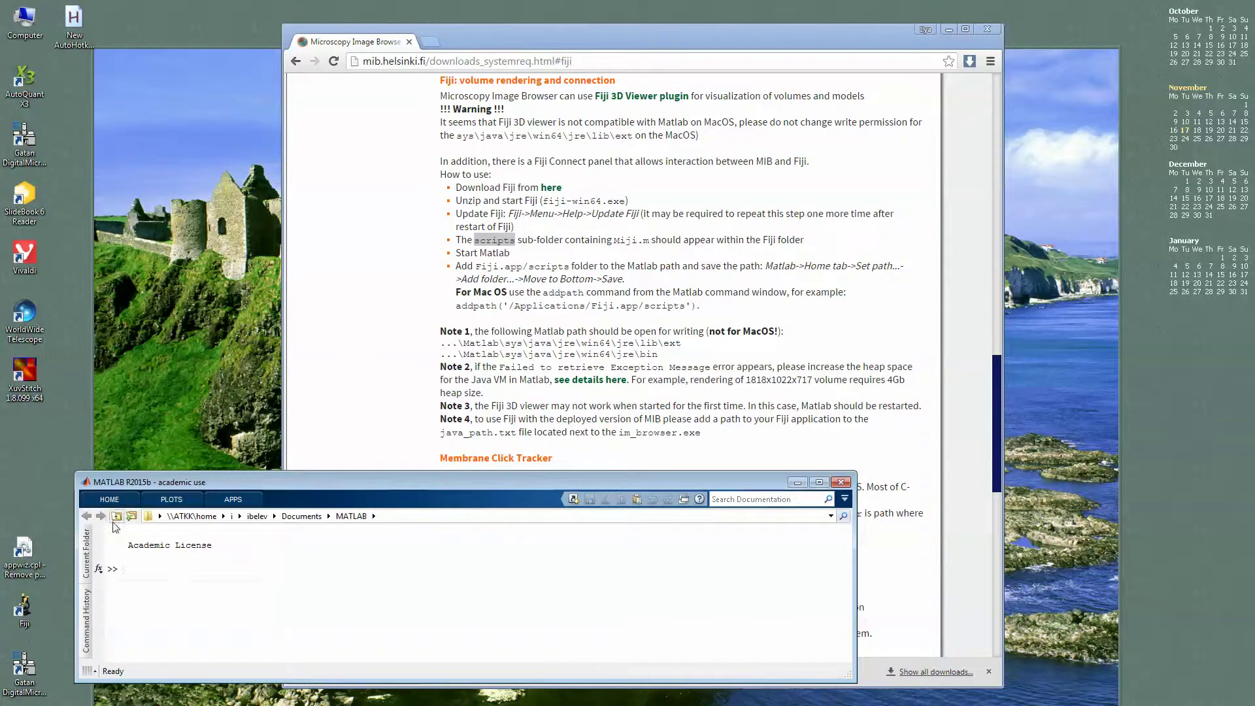
- Add C:\Tools\Science\Fiji.app\scripts to MATLAB's search path via Set Path and save it
left_click(111, 504)
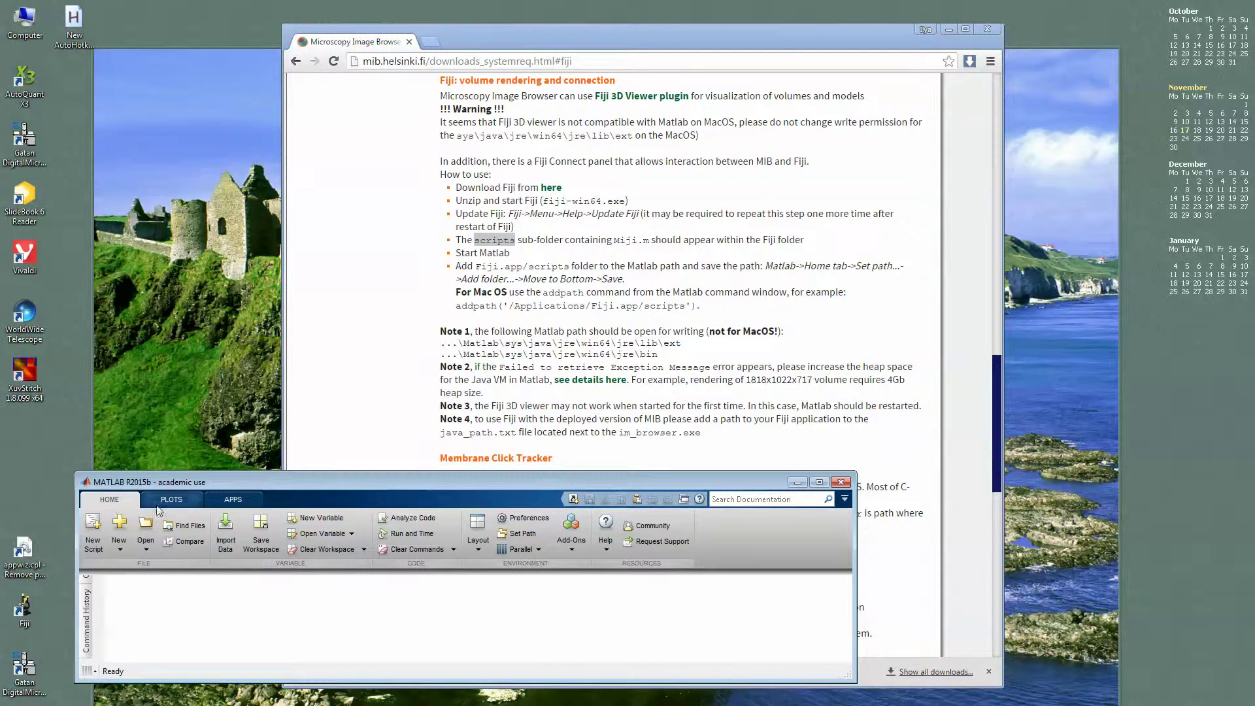
left_click(531, 539)
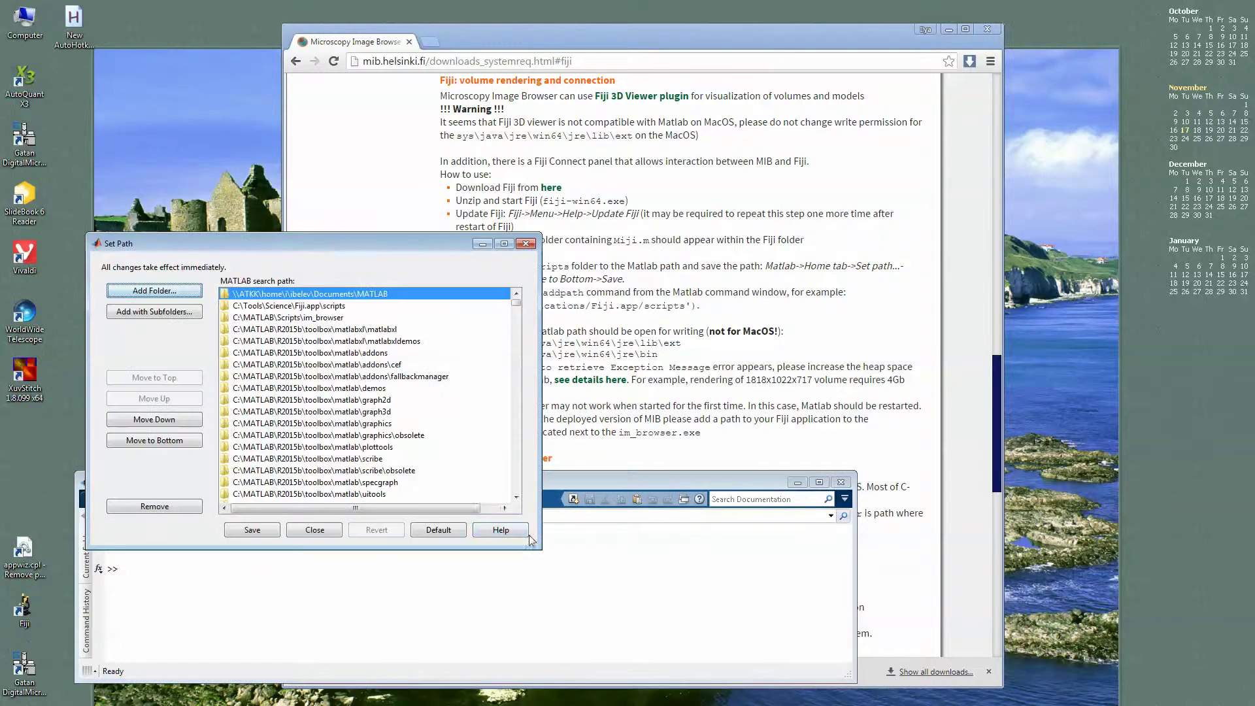
left_click(154, 290)
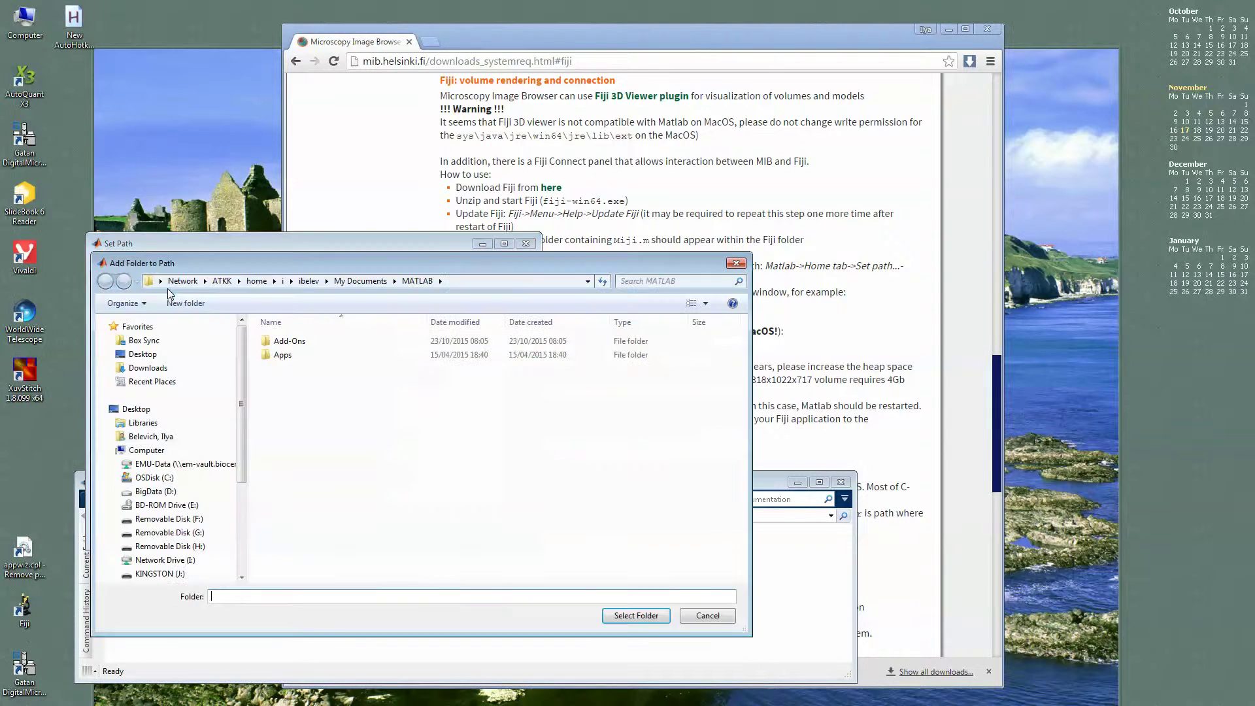
left_click(477, 286)
key("ctrl+v")
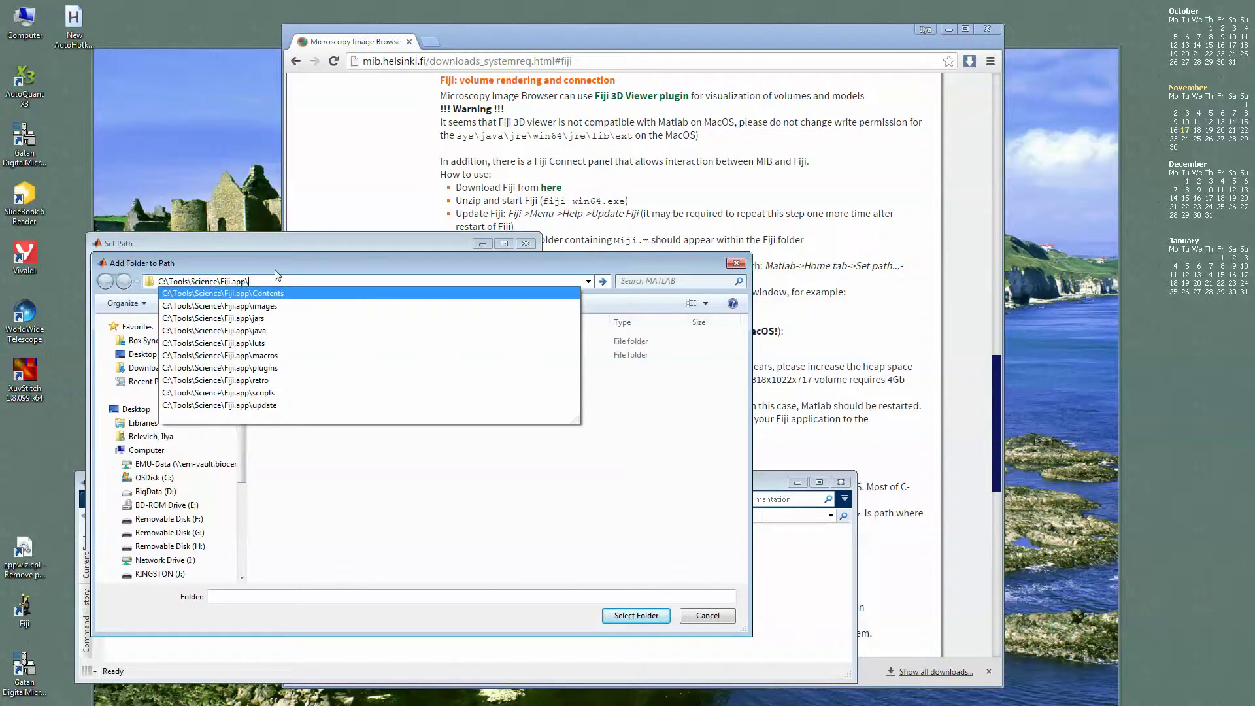
key("Escape")
key("KP_Enter")
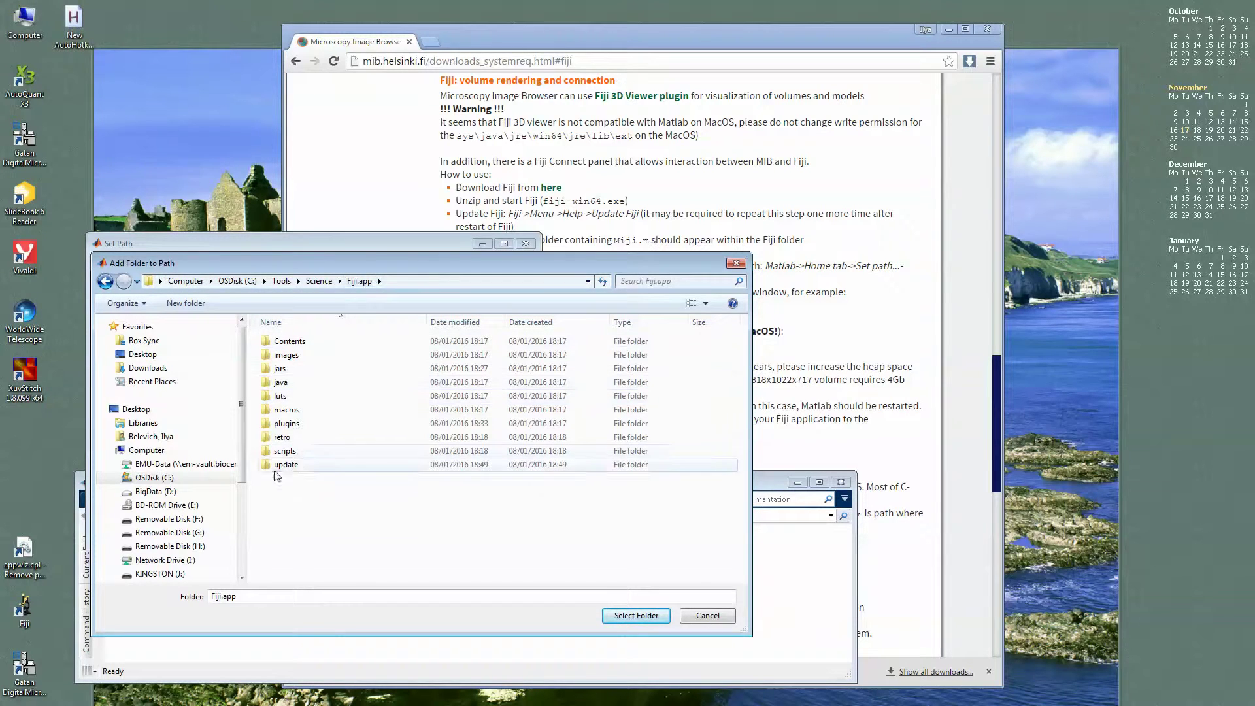
double_click(306, 453)
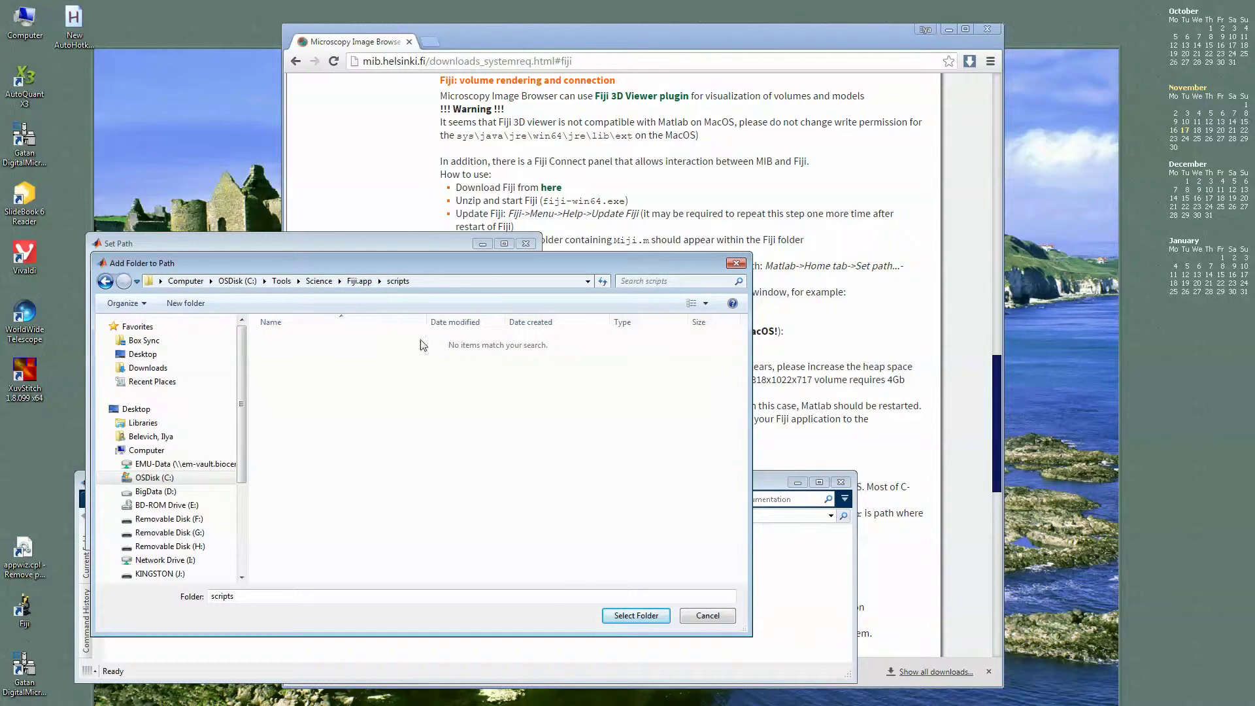
left_click(617, 616)
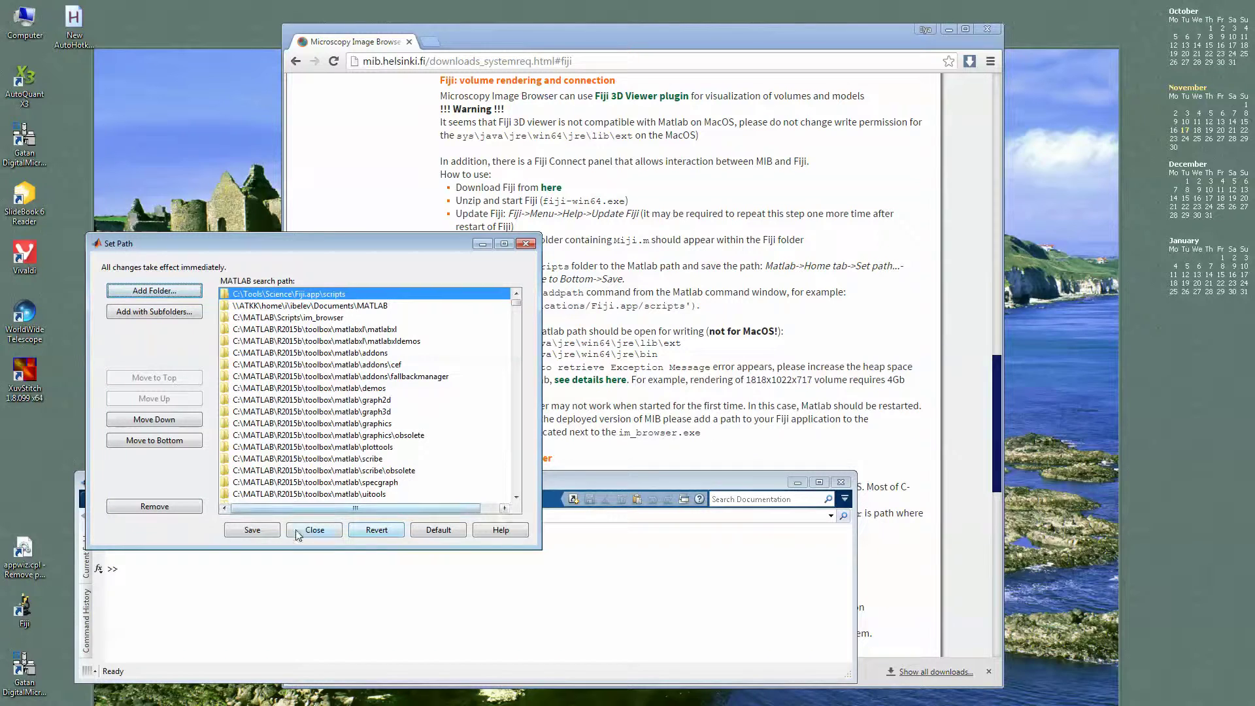
left_click(261, 529)
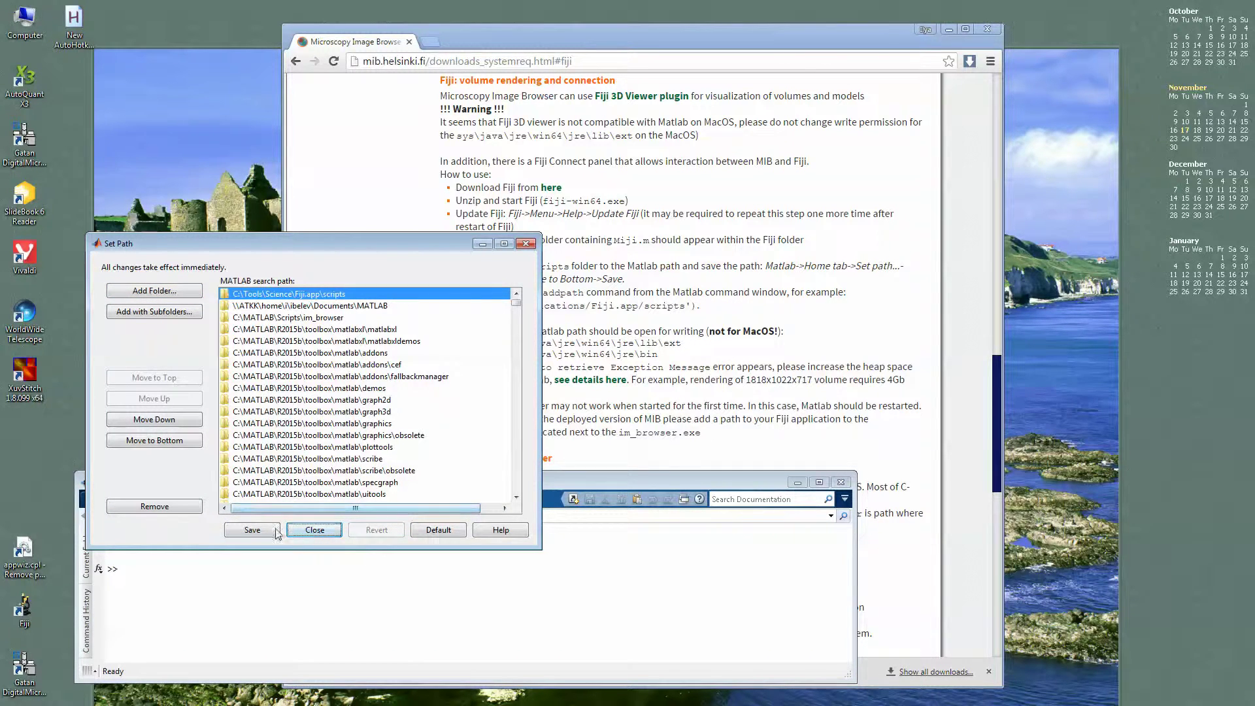
- Close the Set Path dialog and start Microscopy Image Browser with the im_browser command
left_click(319, 532)
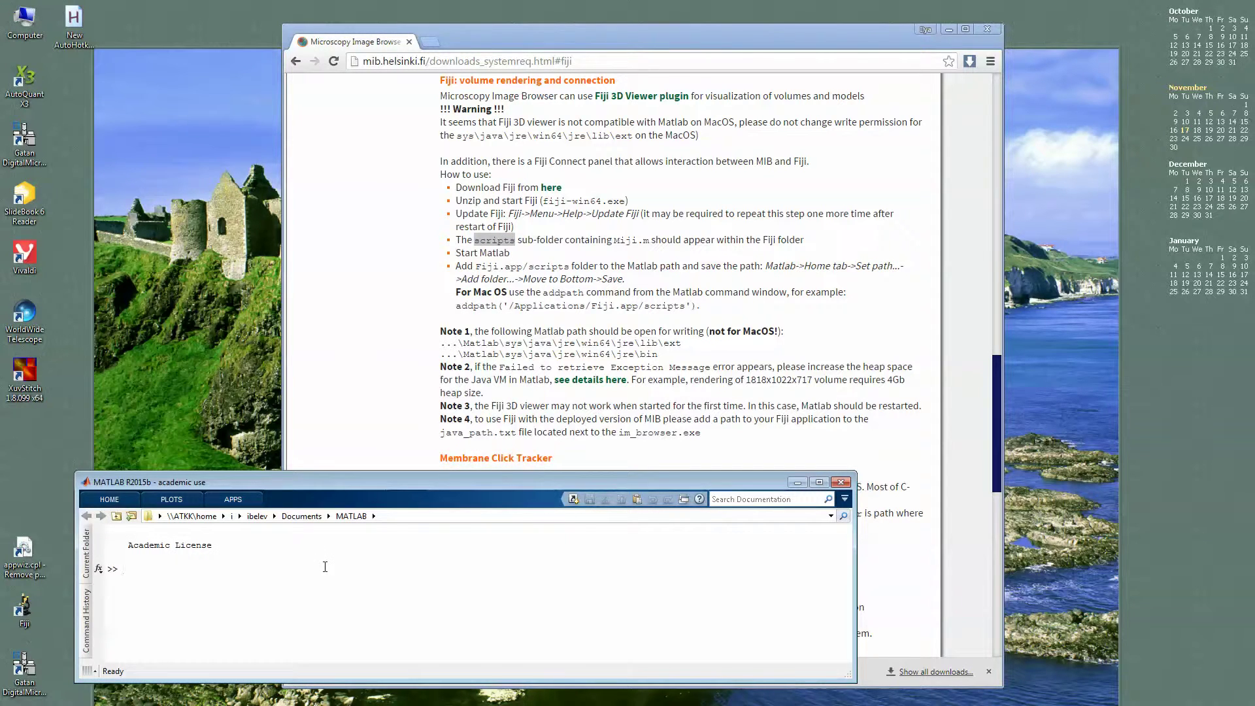
key("KP_Enter")
type("im_b")
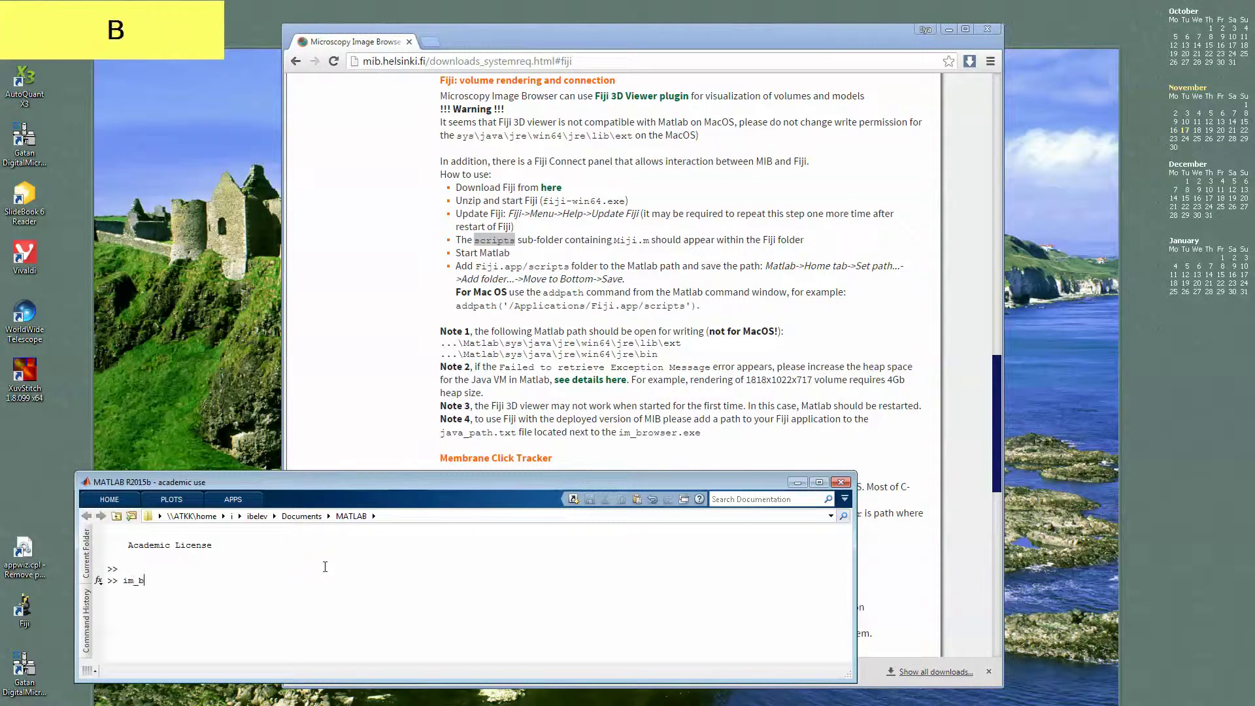
key("Up")
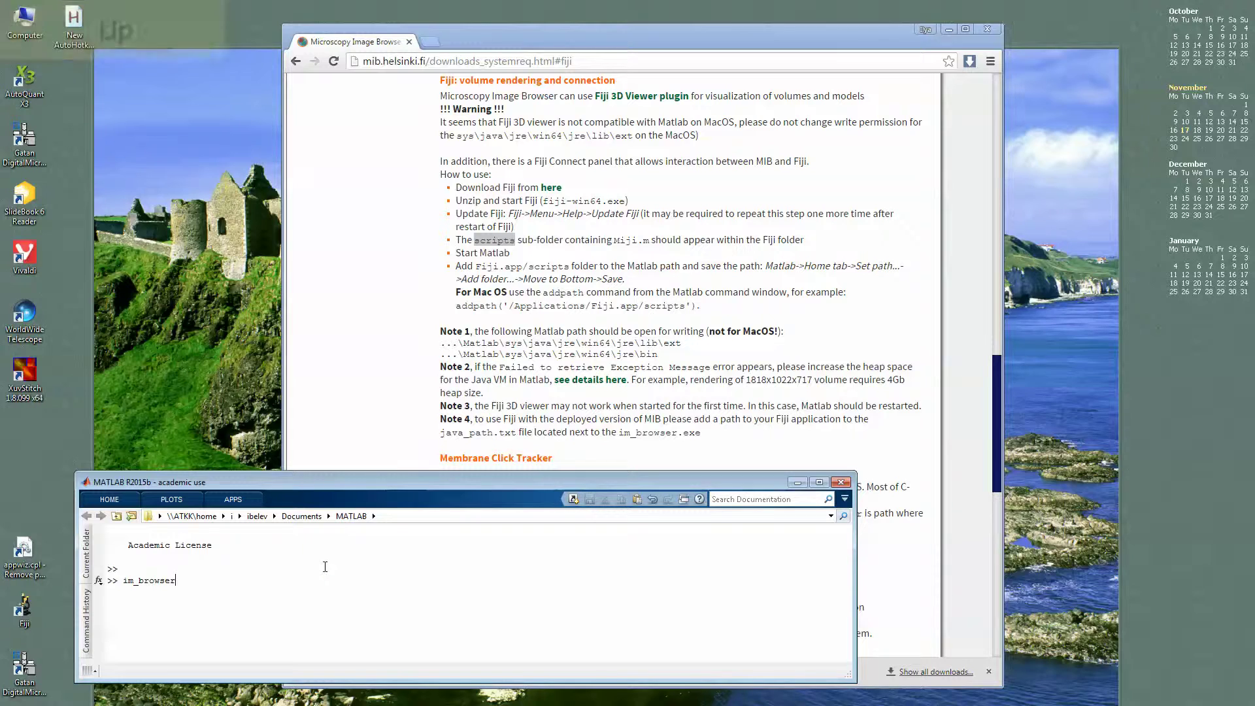
key("Return")
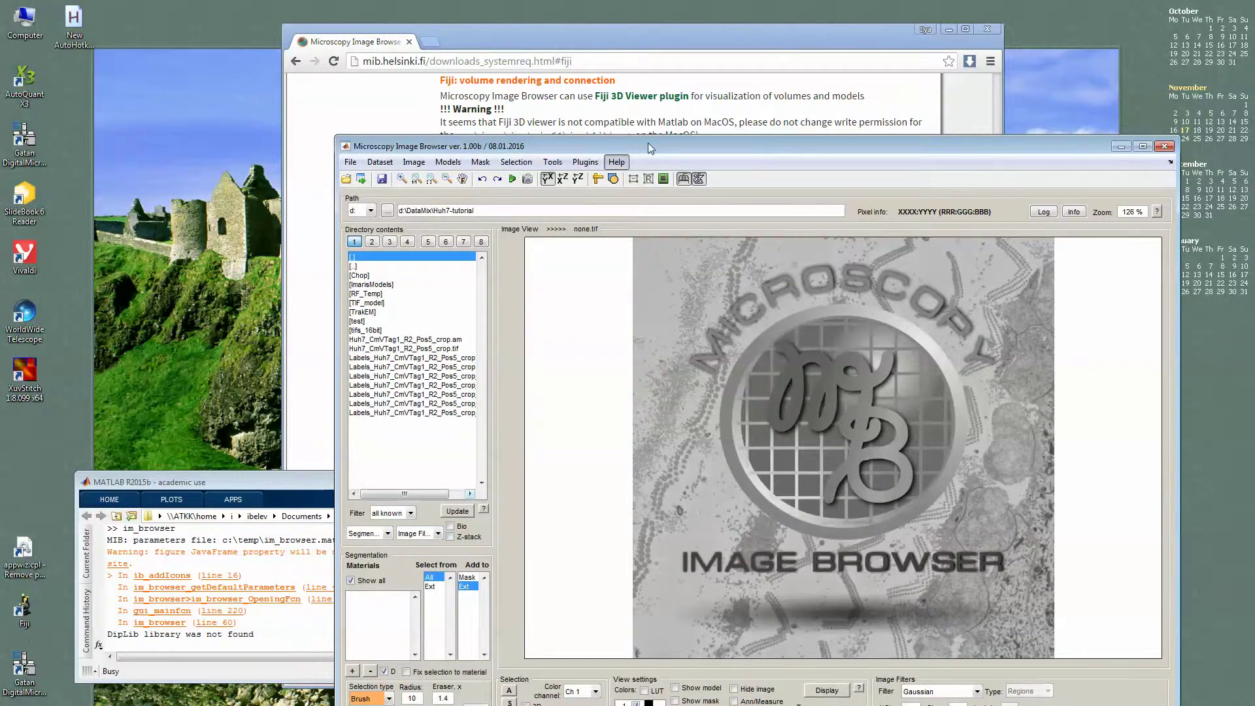
- Load the Huh7_CmVTag1_R2_Pos5_crop.am dataset and scroll to slice 14
left_click_drag(649, 147, 651, 75)
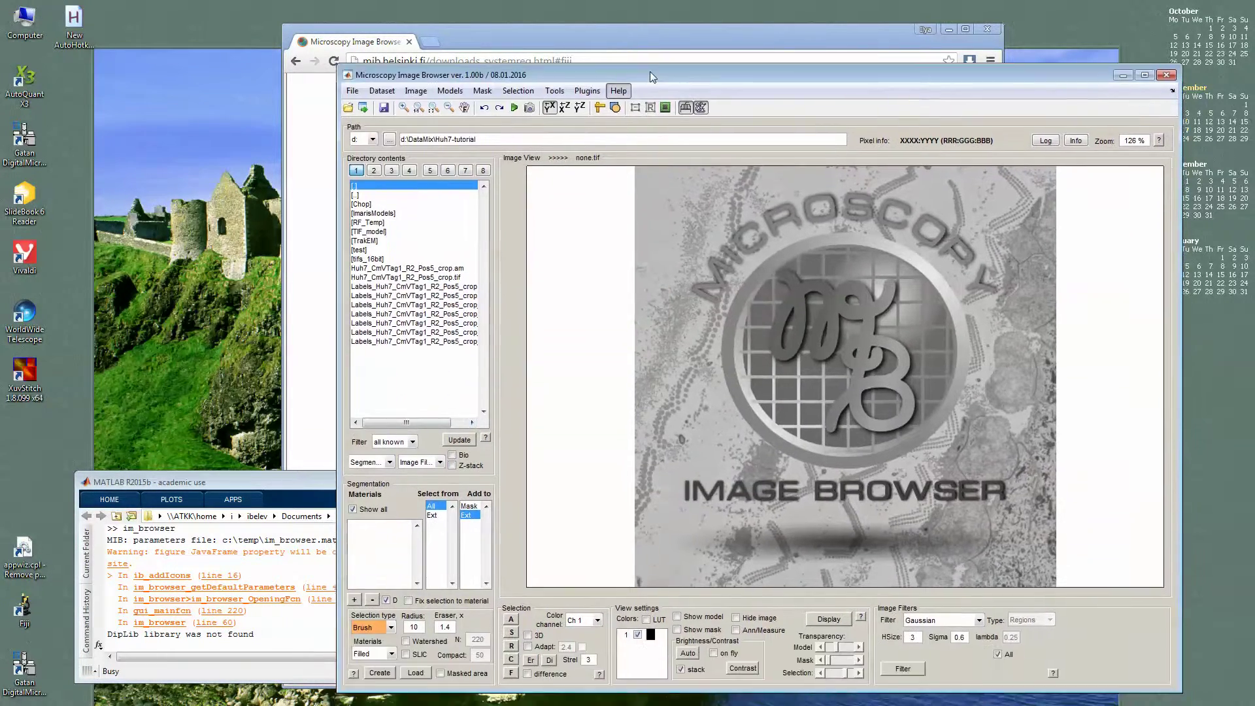
left_click(405, 268)
double_click(405, 272)
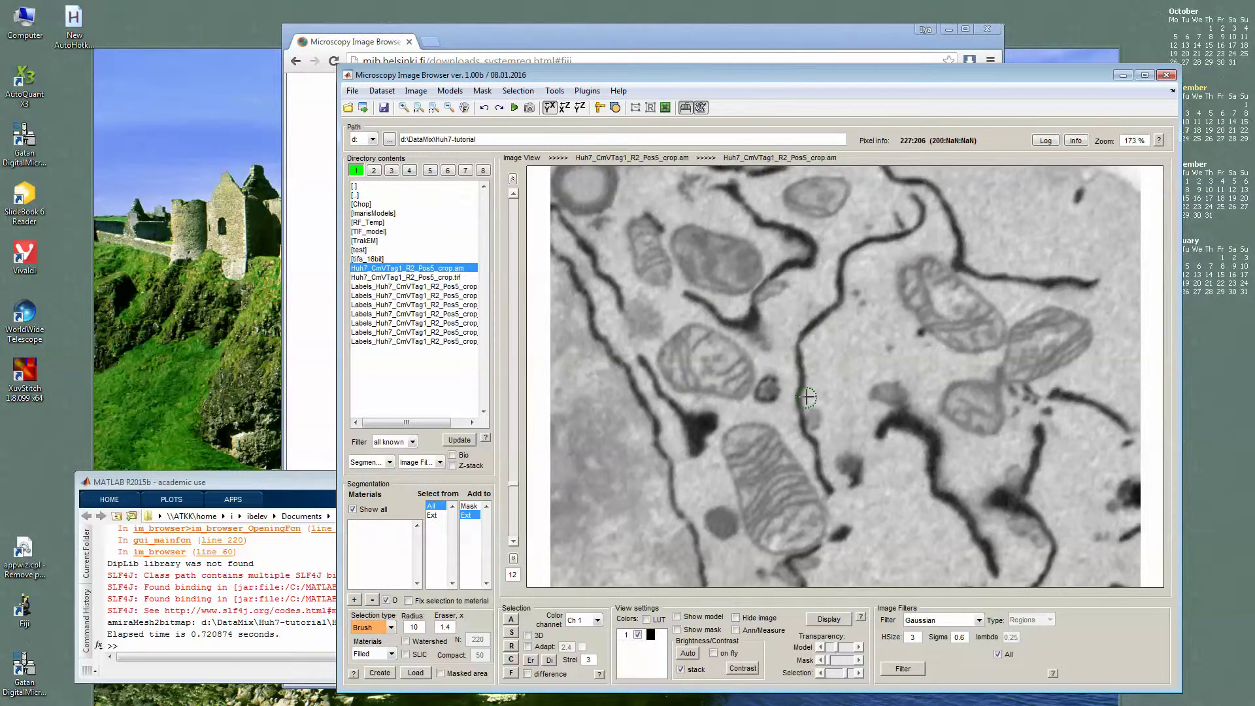
scroll(806, 399, "down", 2)
left_click(352, 92)
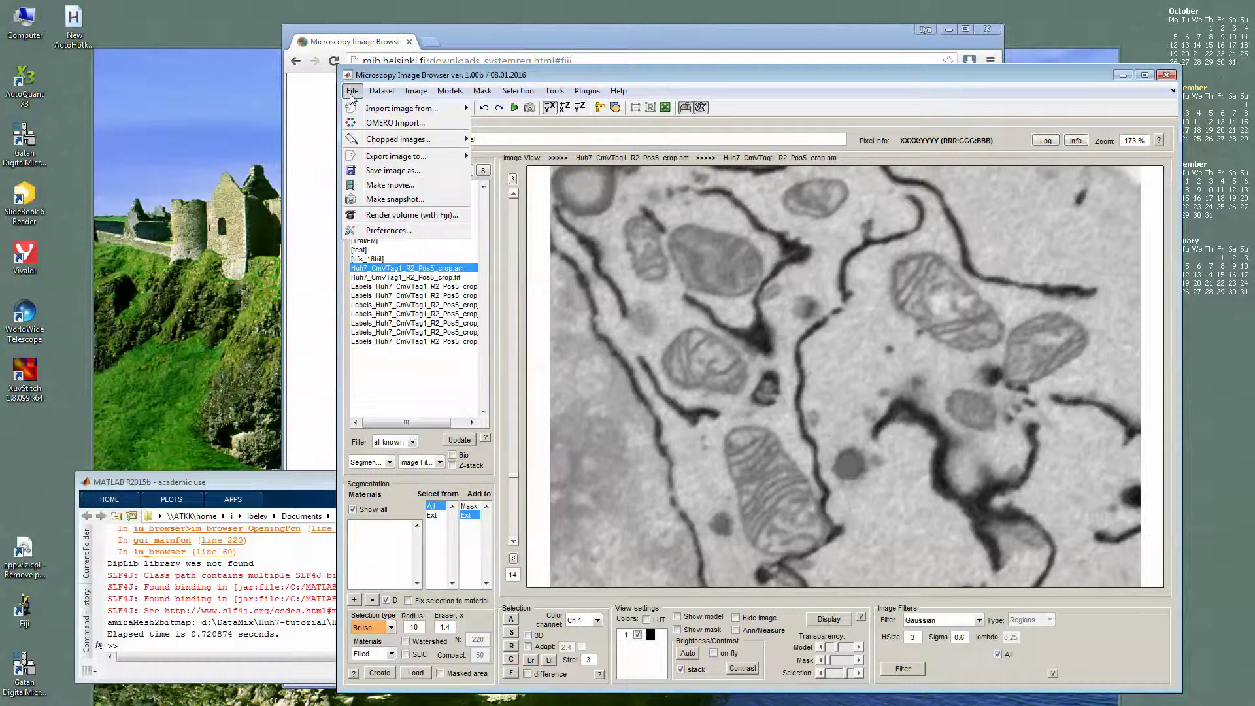
- Run File > Render volume (with Fiji), overwriting the Java3D download and dismissing the errors
left_click(457, 214)
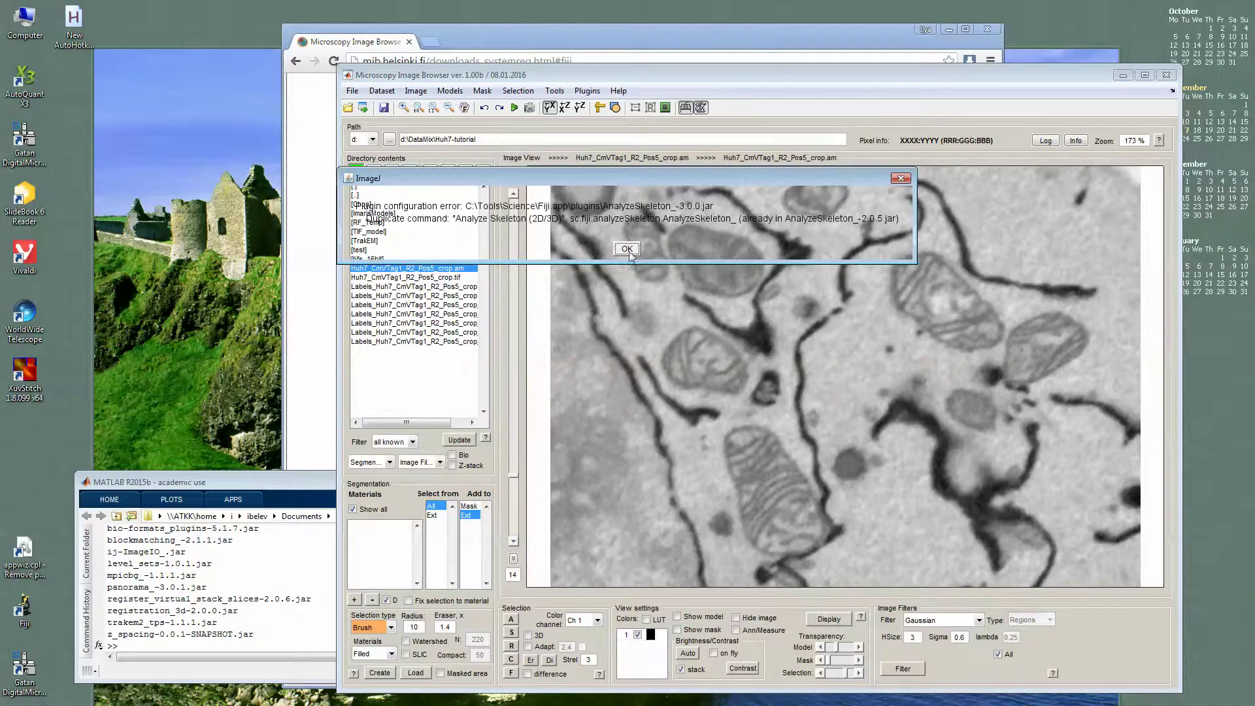
left_click(628, 249)
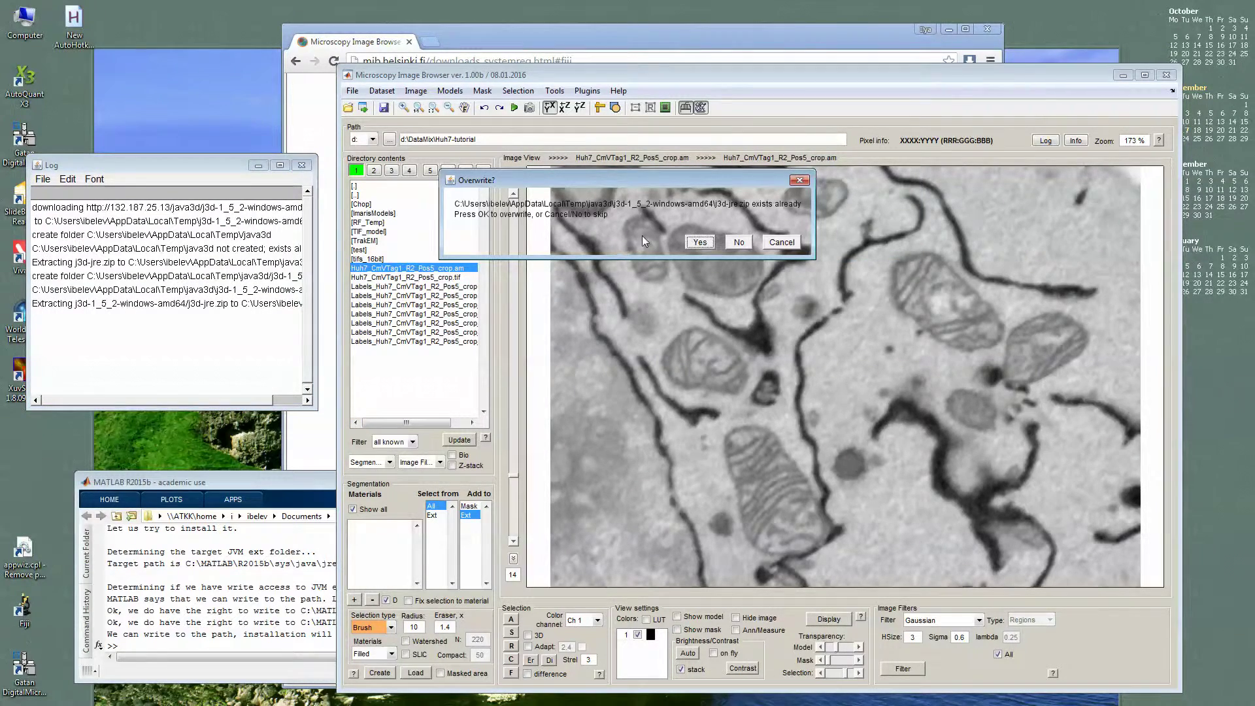
left_click(685, 236)
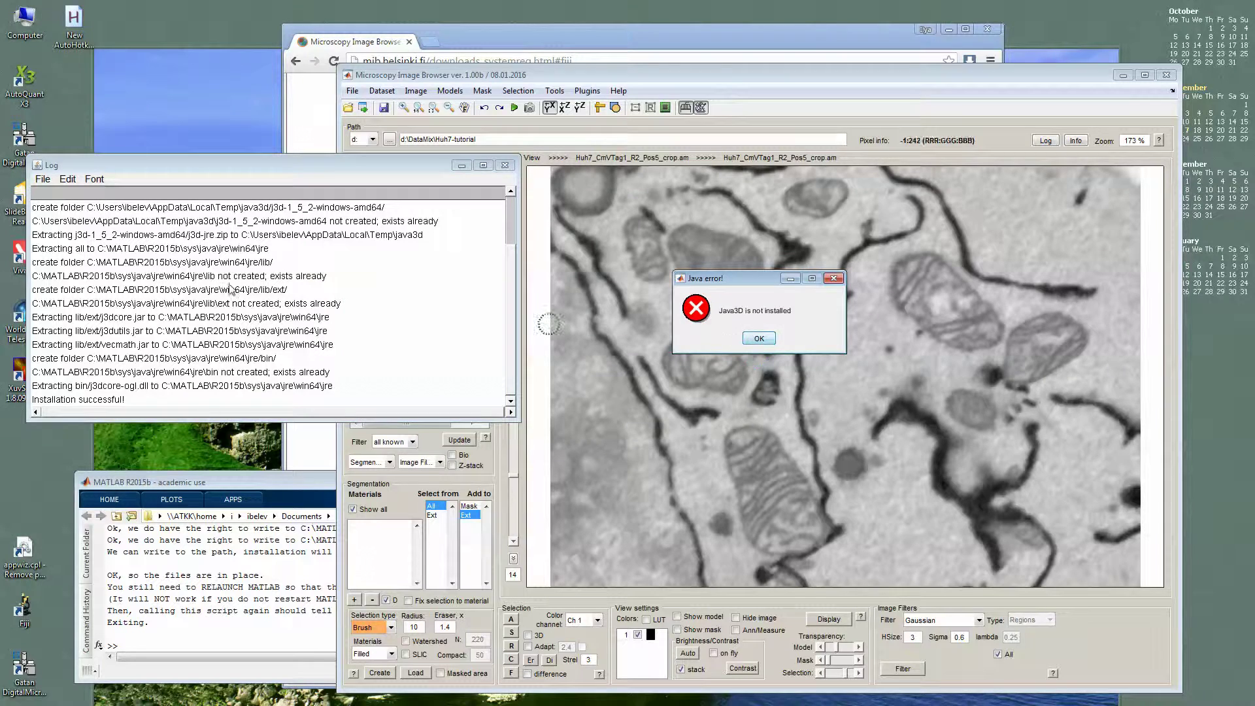
left_click(92, 400)
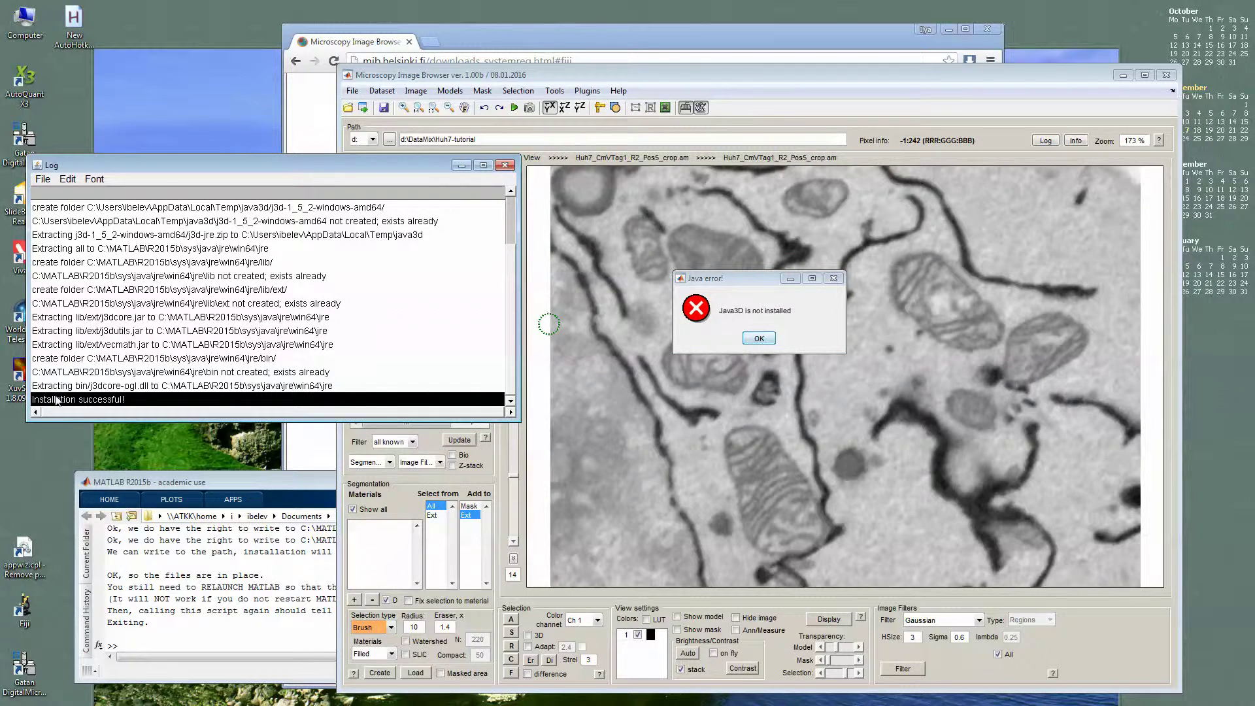
left_click(760, 340)
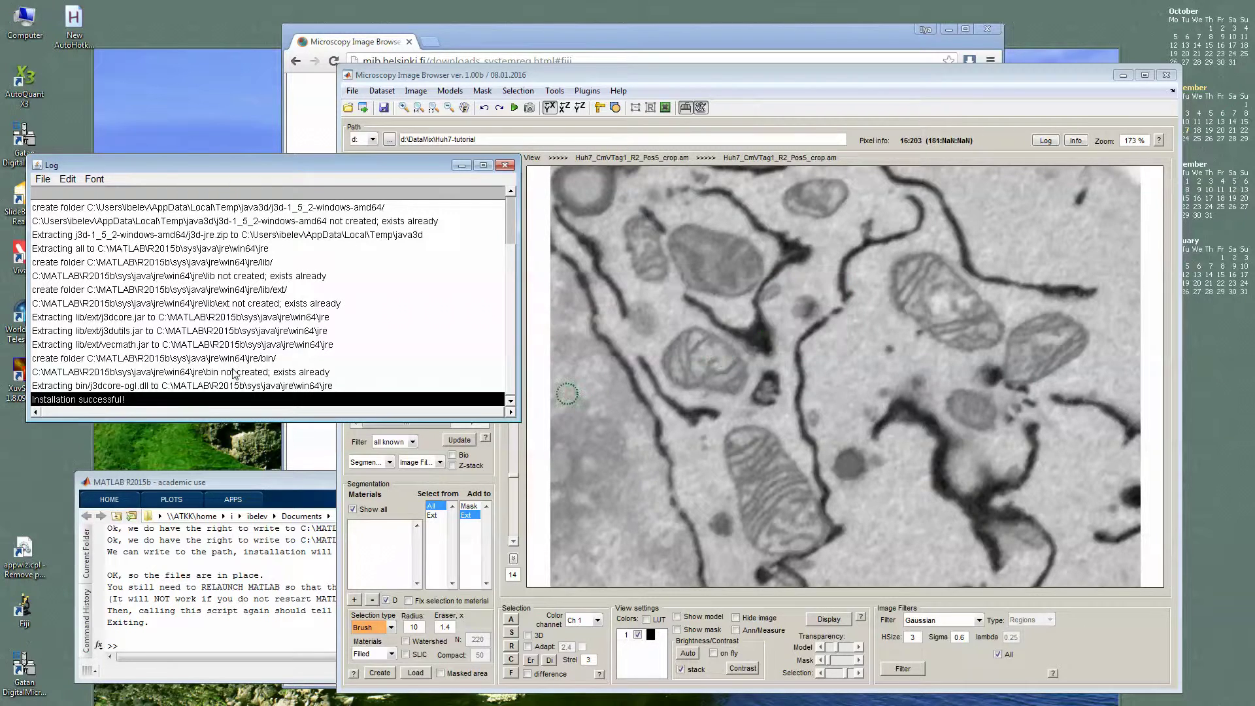
- Review the Java3D installation log, dismiss the unsupported file format error, and close the log
left_click(227, 358)
left_click(224, 332)
left_click(206, 320)
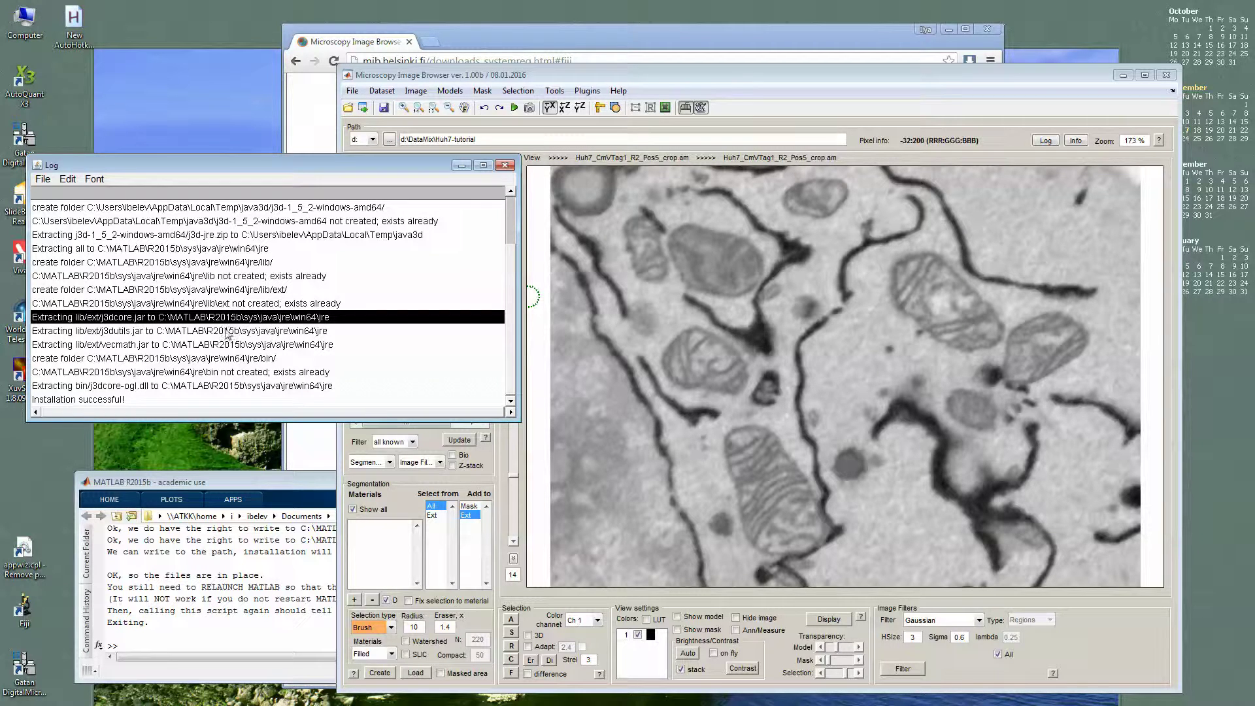
left_click(234, 360)
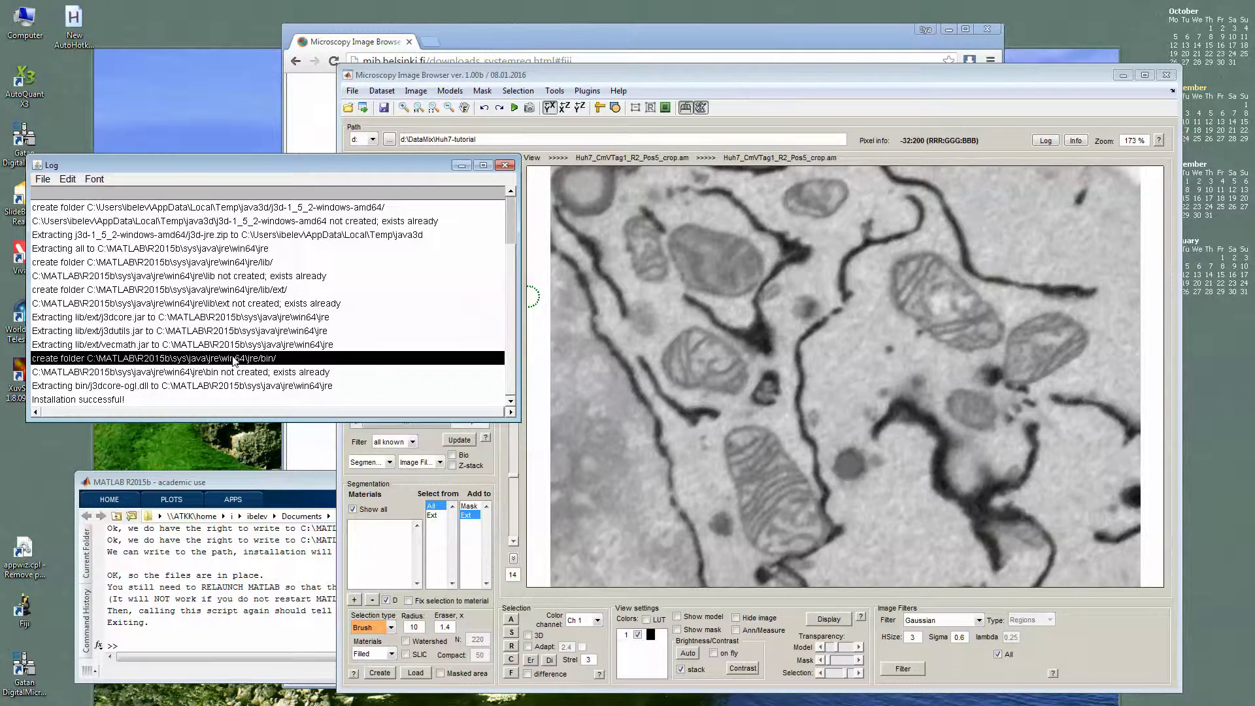
left_click(280, 320)
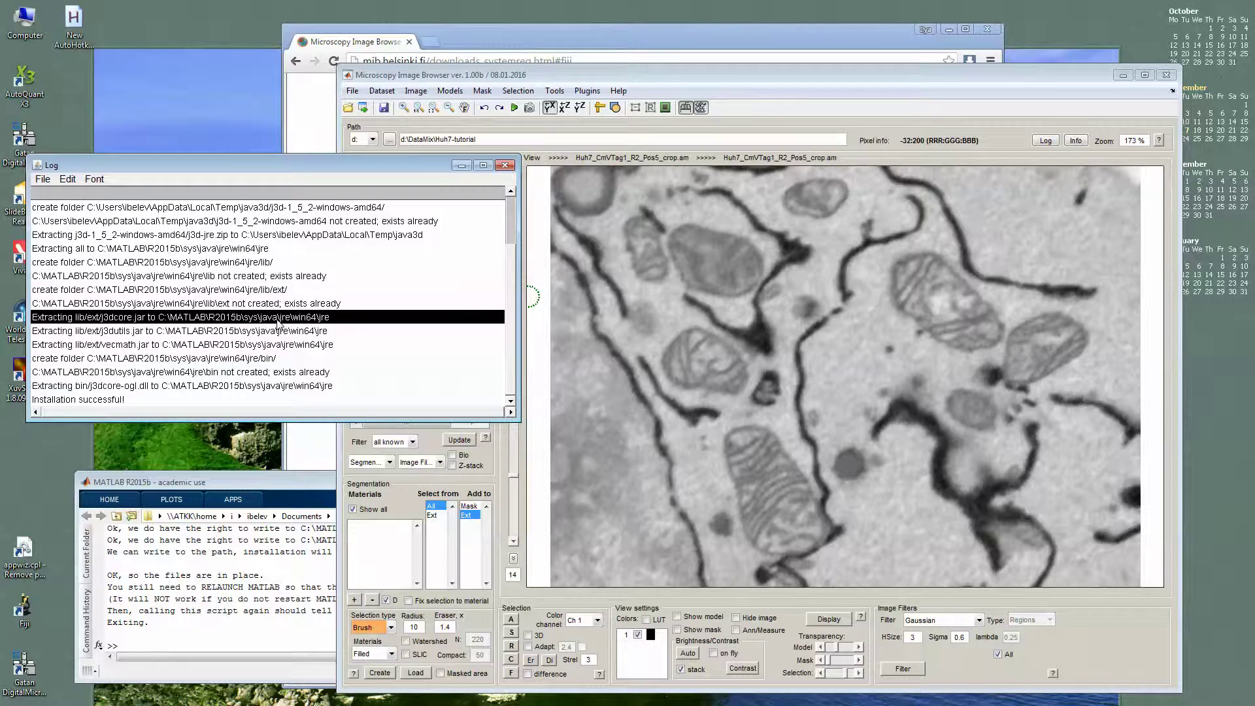
left_click(274, 357)
double_click(282, 322)
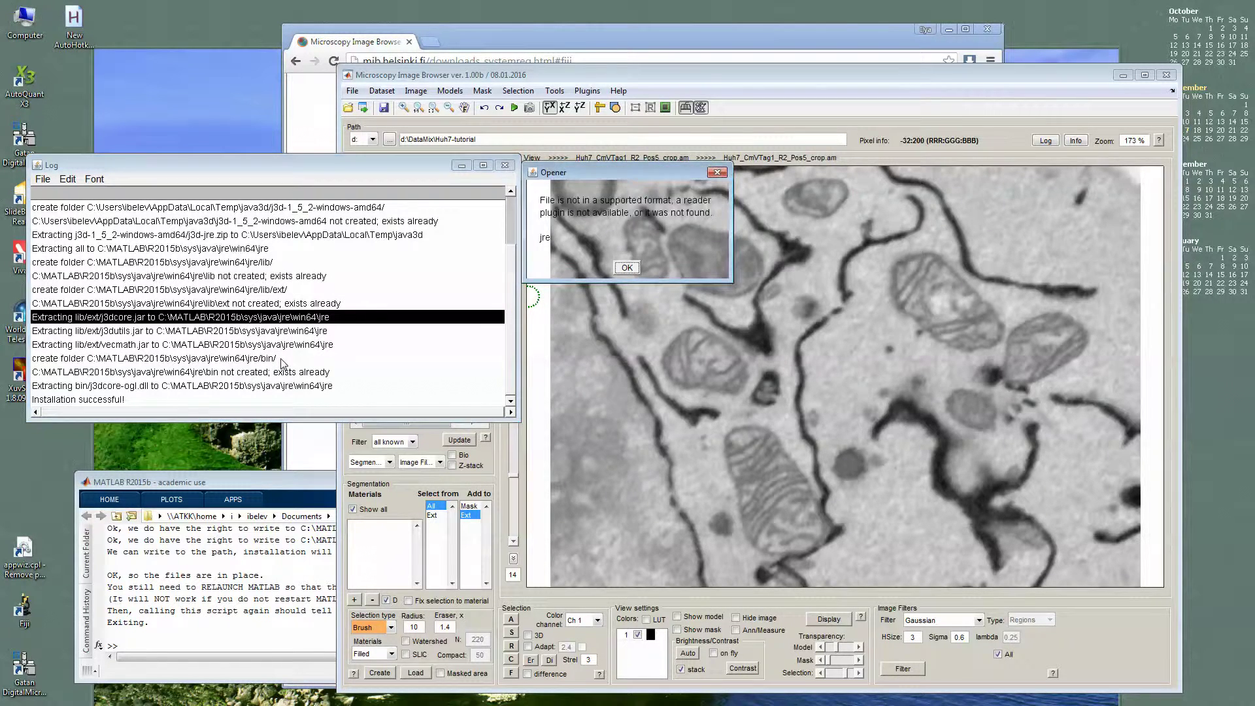
left_click(625, 269)
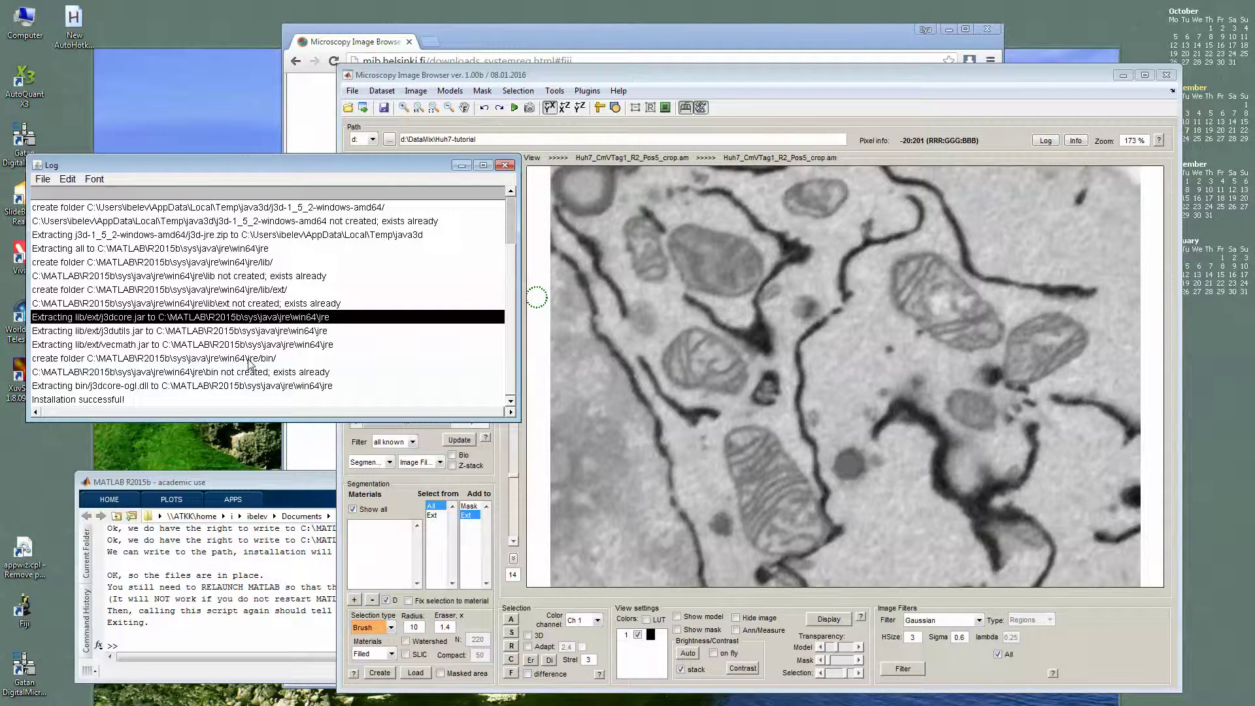
left_click(505, 165)
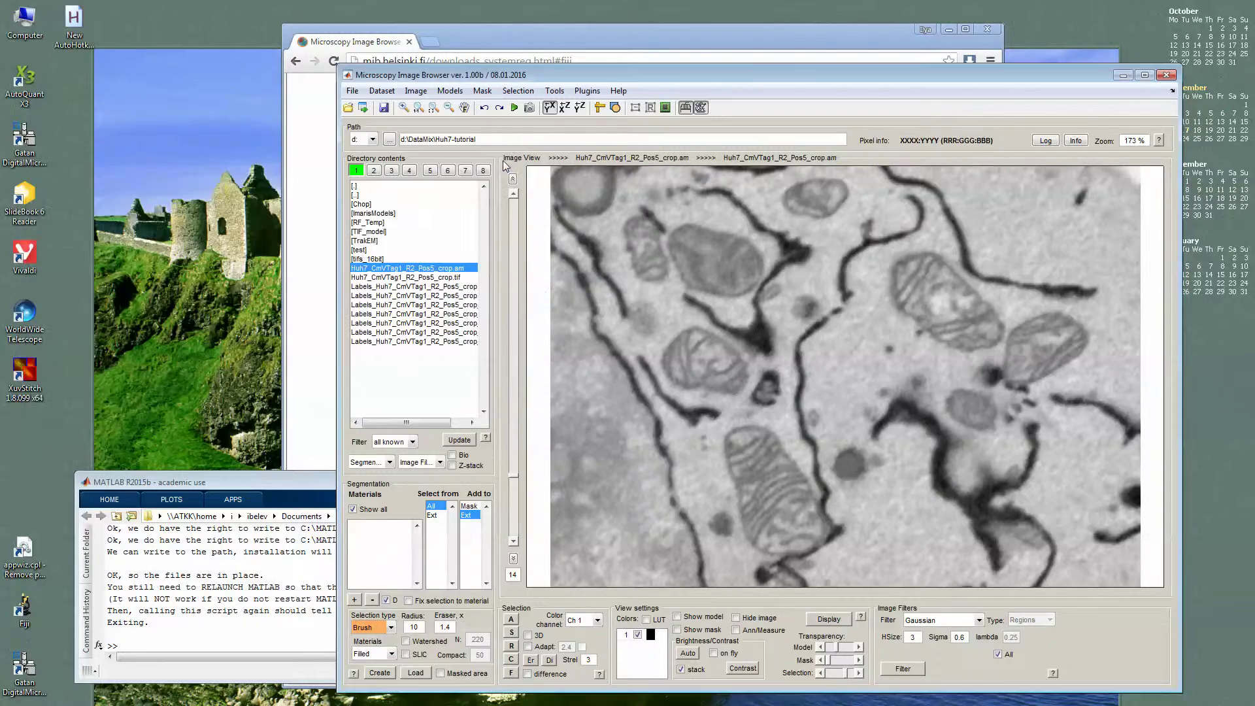
- Close Microscopy Image Browser, restart MATLAB, and relaunch it with im_browser
left_click(1167, 75)
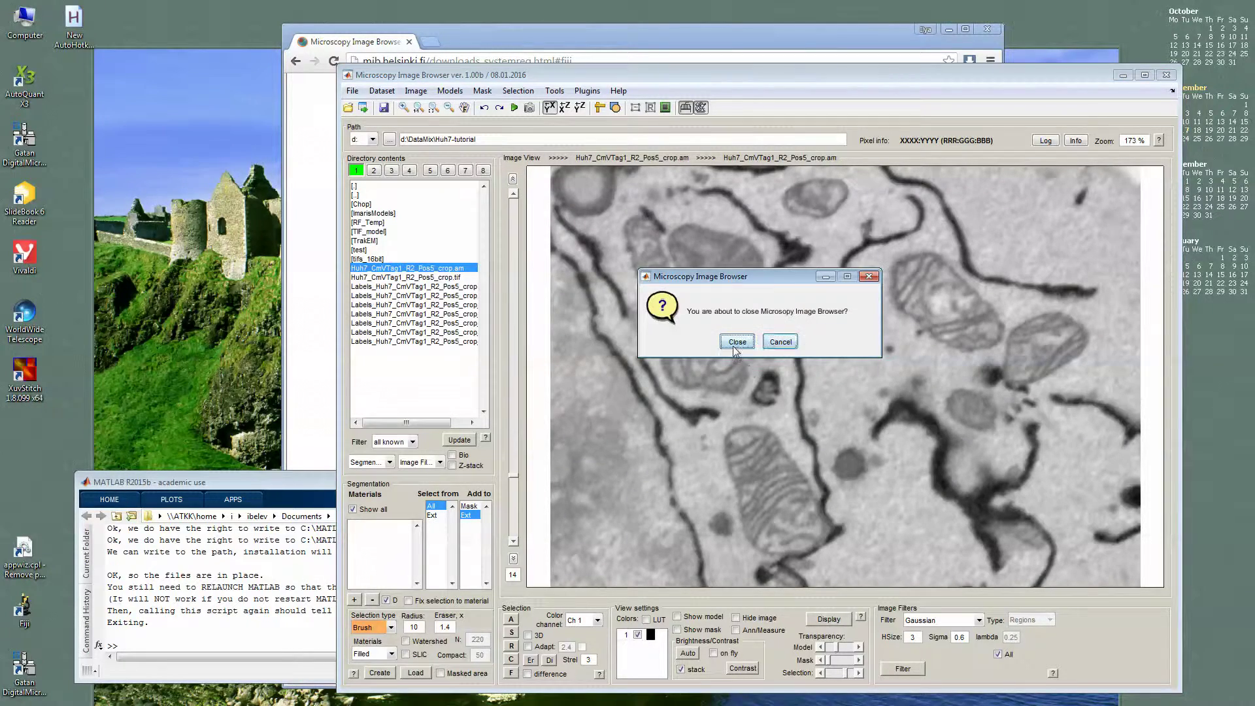
left_click(737, 340)
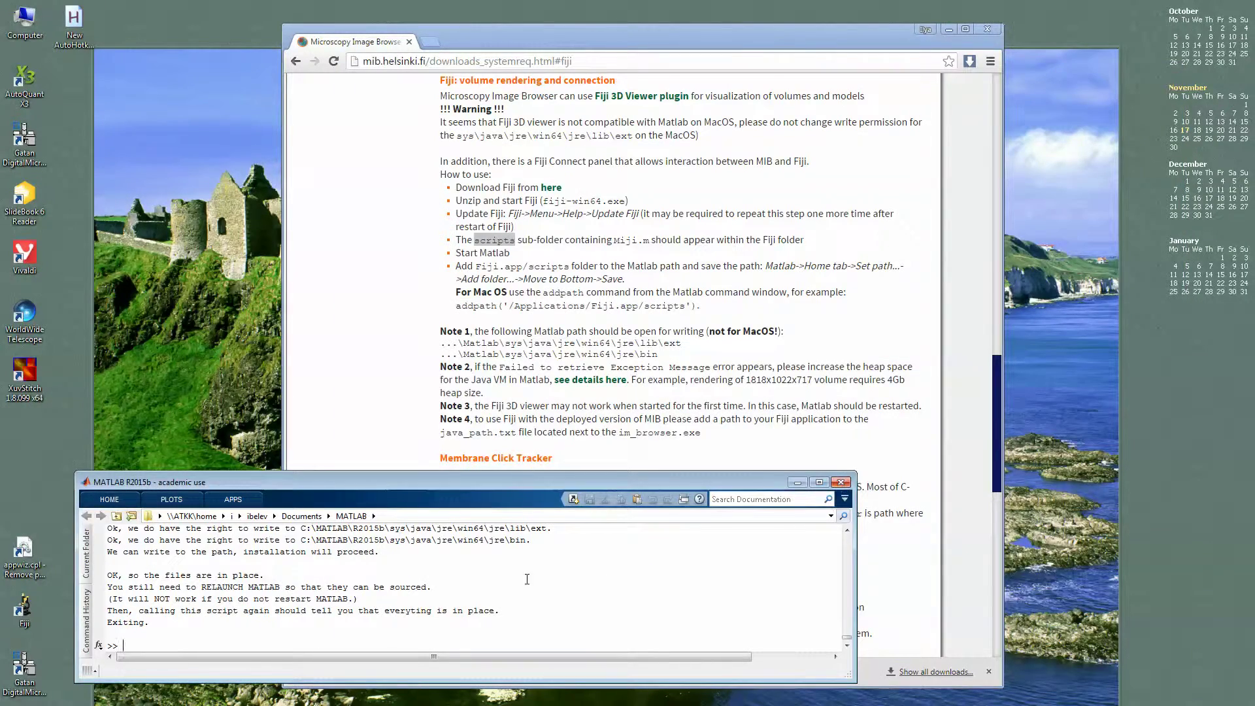
left_click(840, 482)
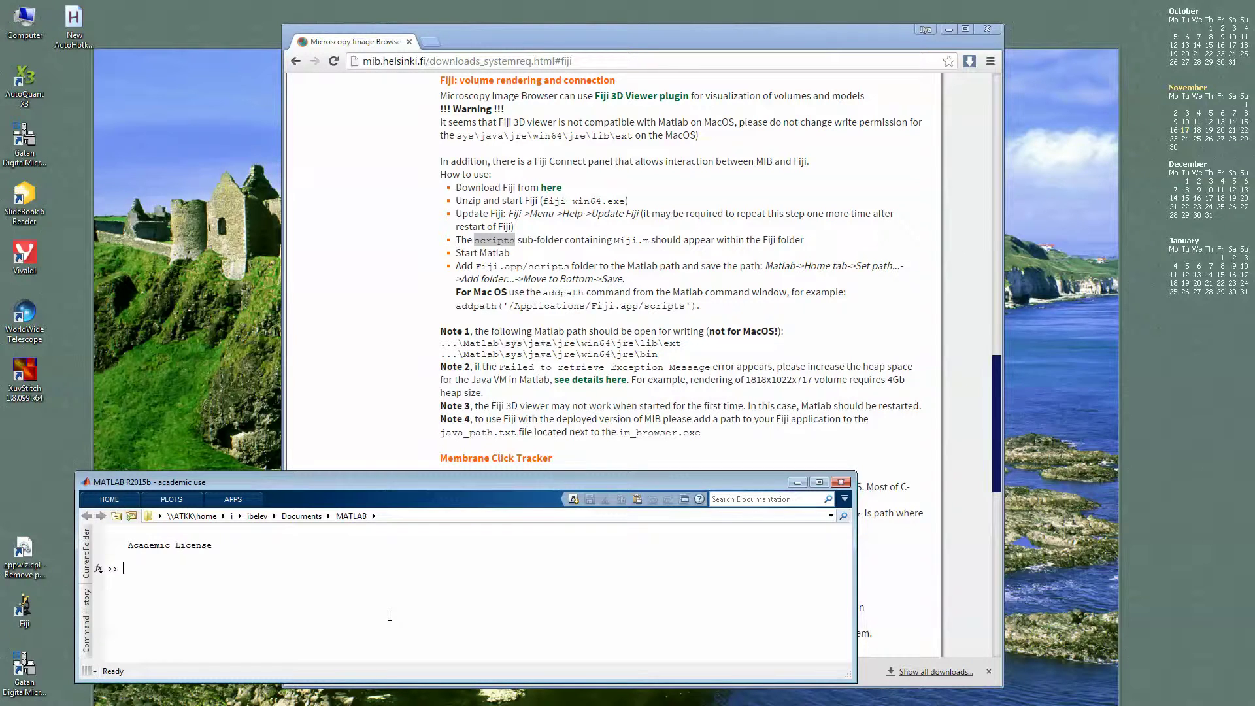
type("im_")
key("Up")
key("Return")
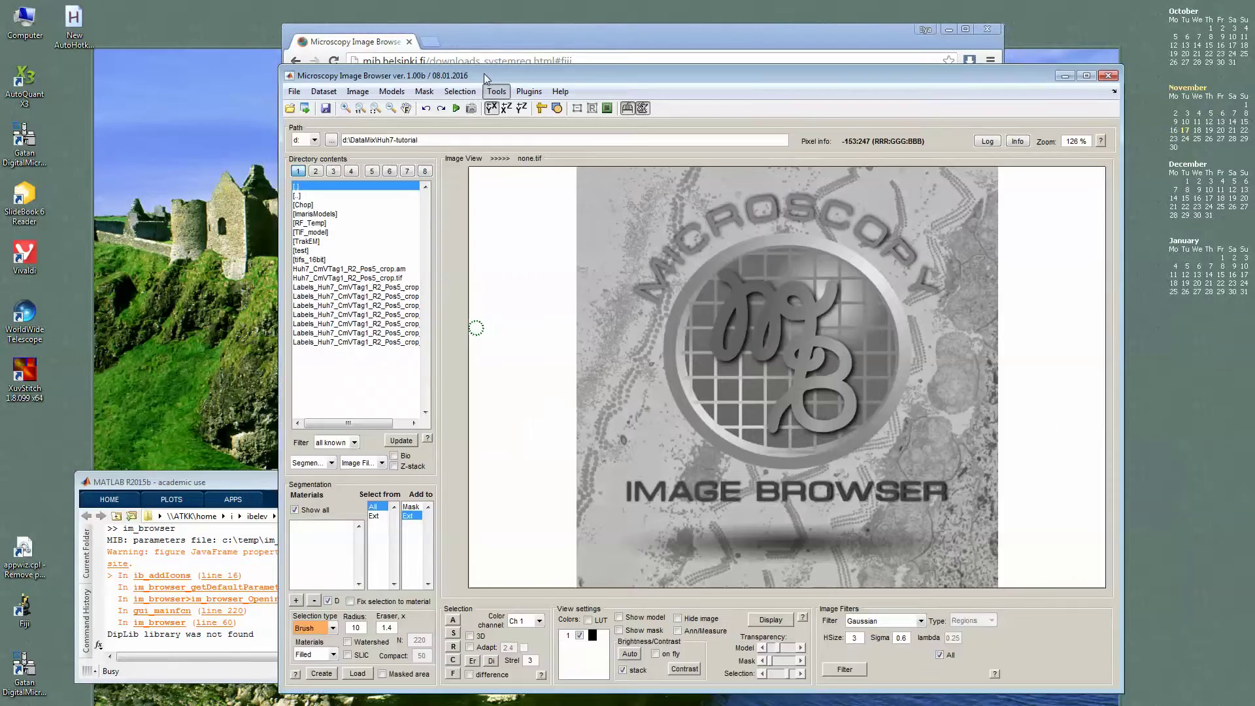
- Reload Huh7_CmVTag1_R2_Pos5_crop.am and choose File > Render volume (with Fiji)
left_click(445, 69)
left_click(364, 248)
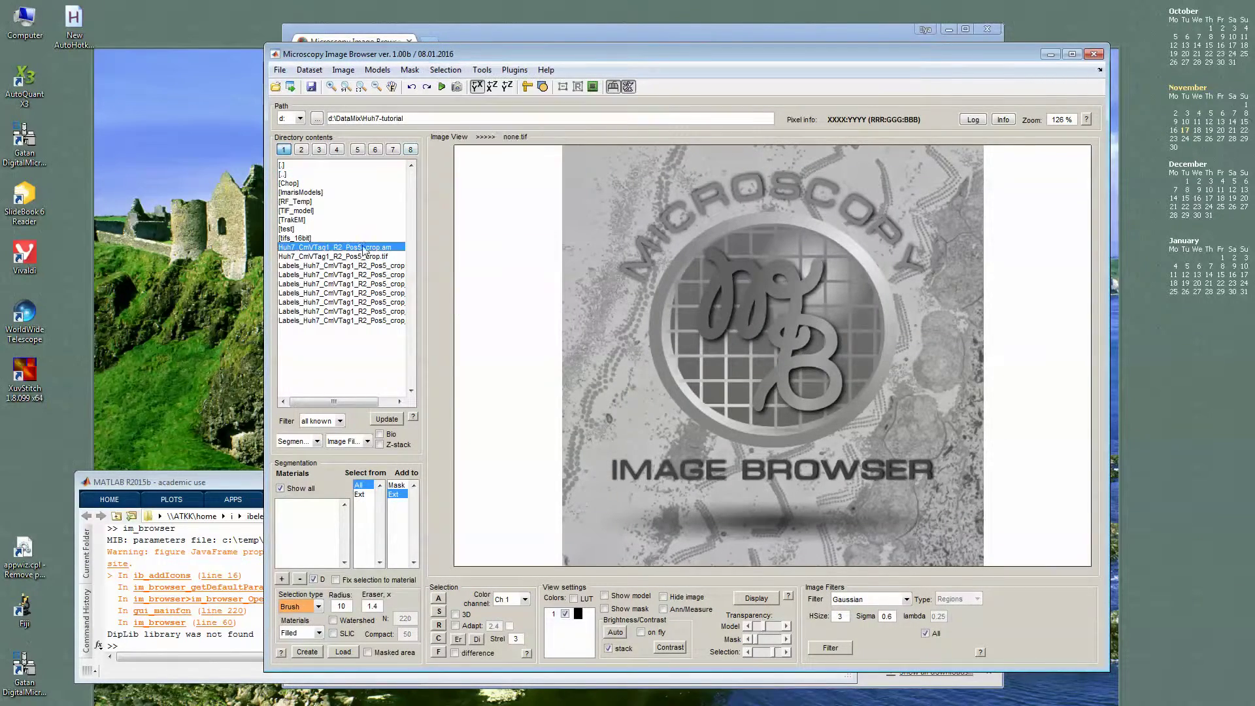
double_click(364, 248)
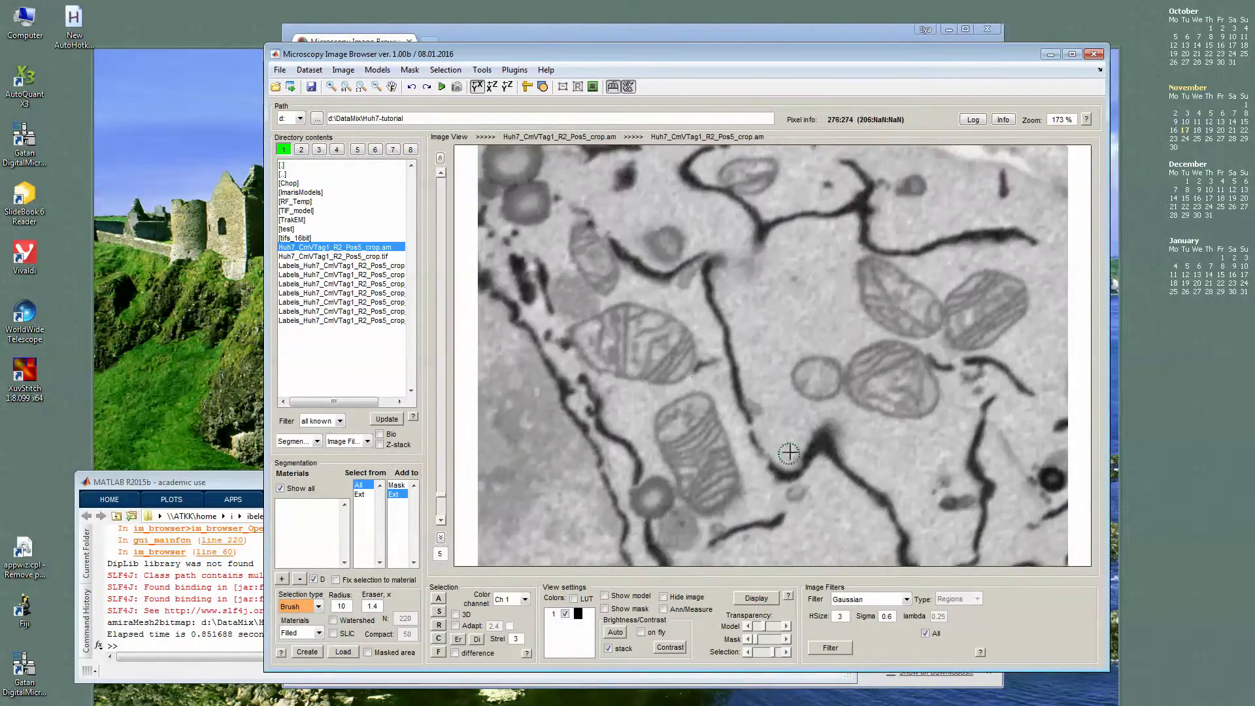
left_click(281, 70)
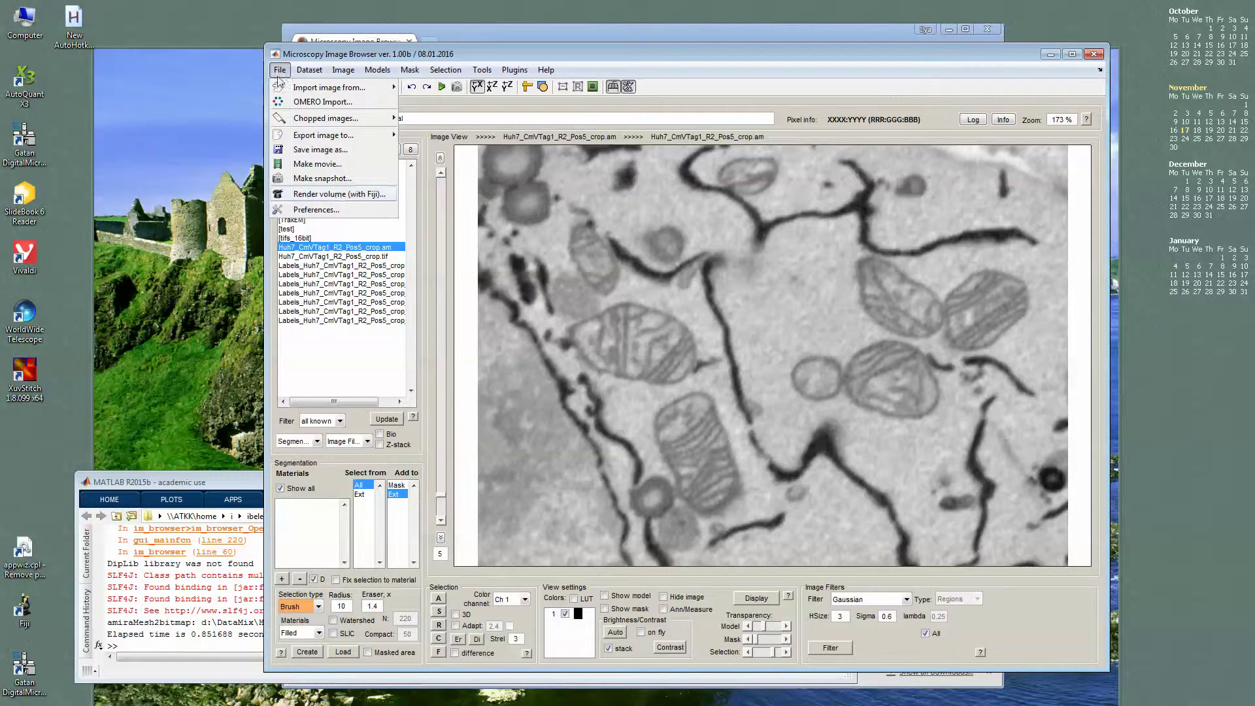
left_click(322, 194)
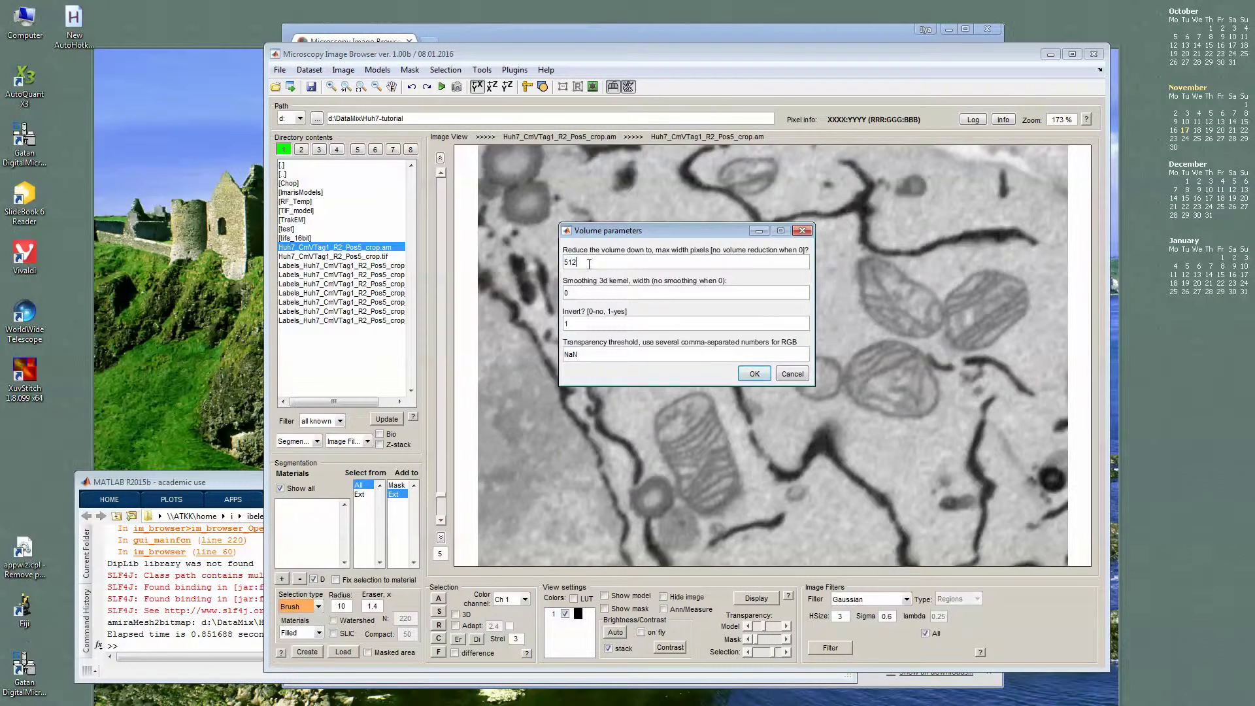
- Set the maximum width to 0 and Invert to 1, then start the Fiji rendering
left_click_drag(605, 235, 619, 251)
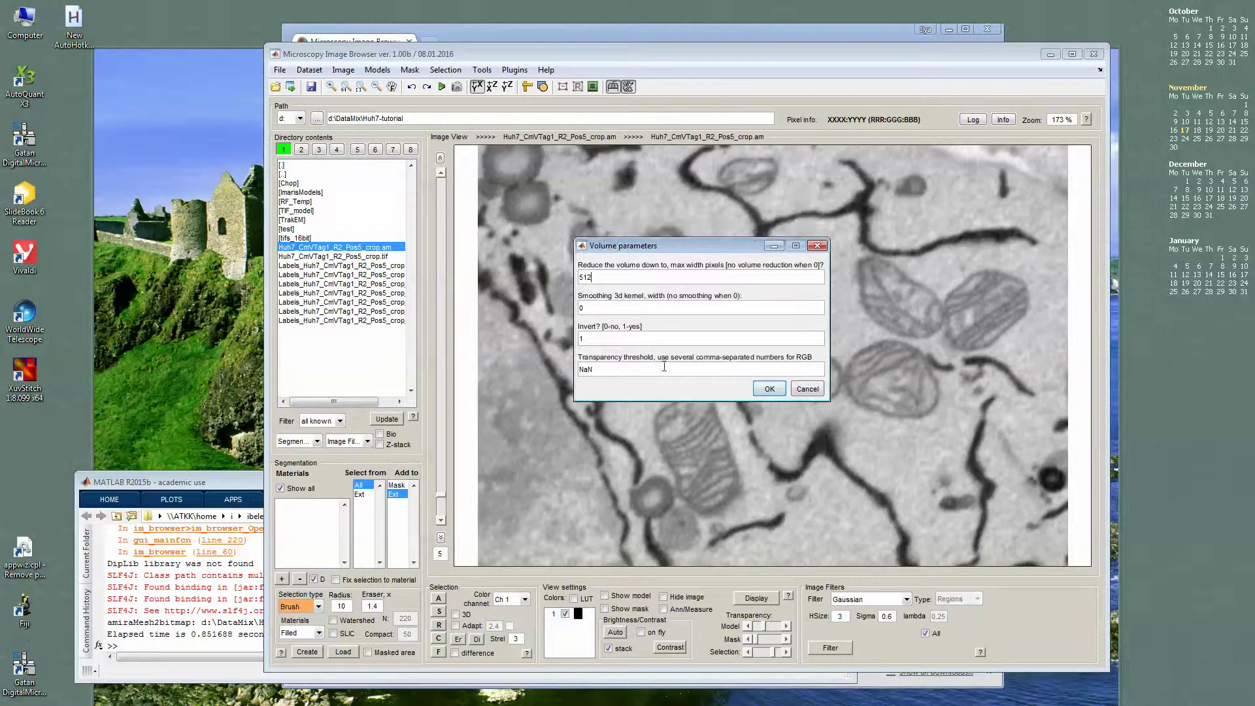
double_click(641, 278)
left_click(647, 278)
key("shift+Home")
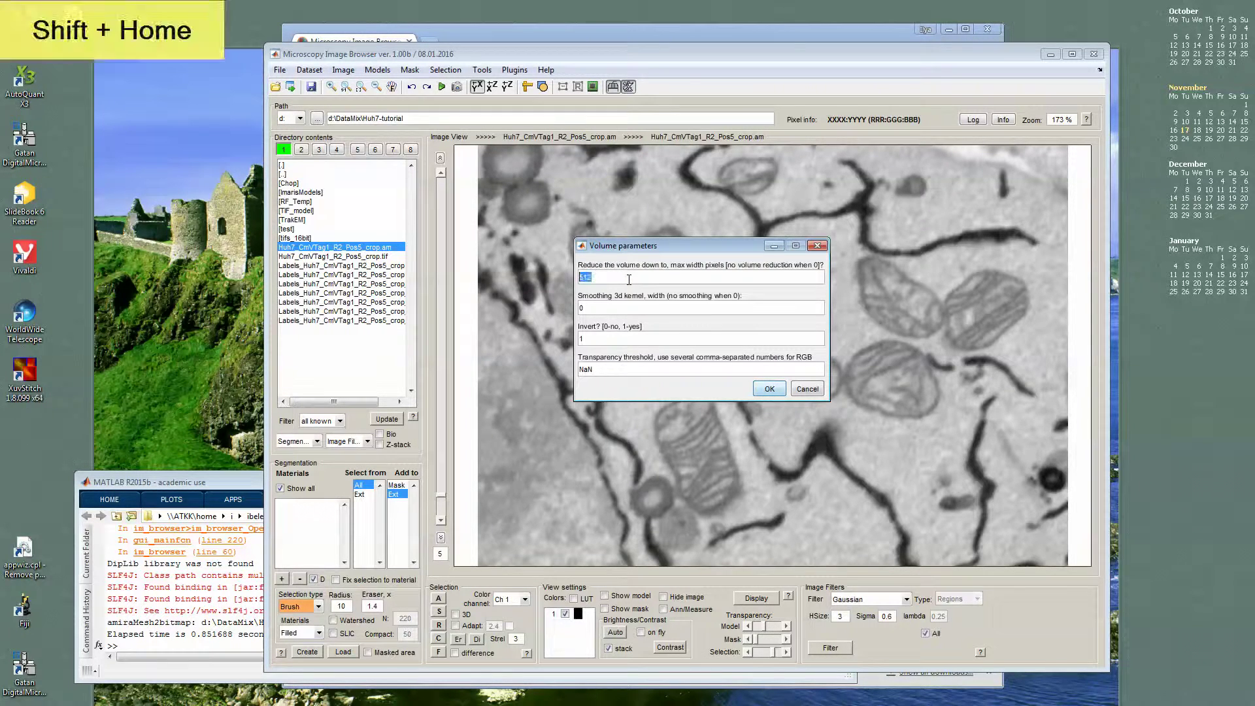
type("0")
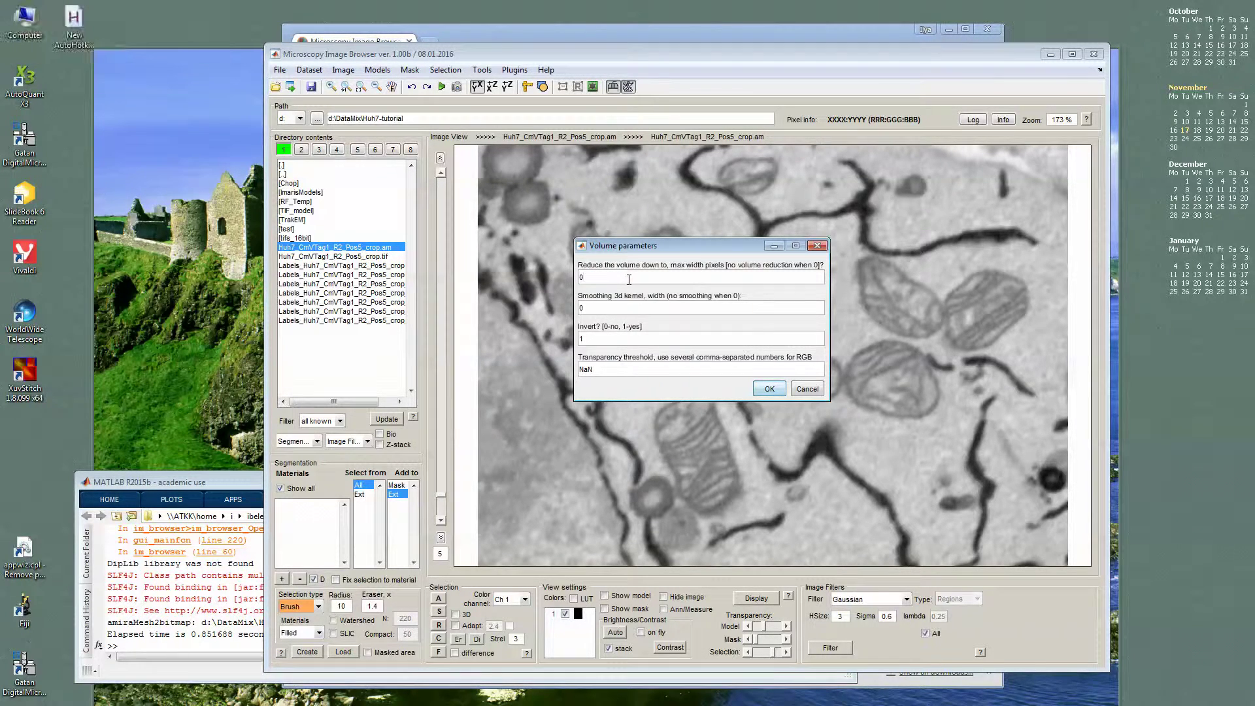
key("Tab")
key("Tab")
type("0")
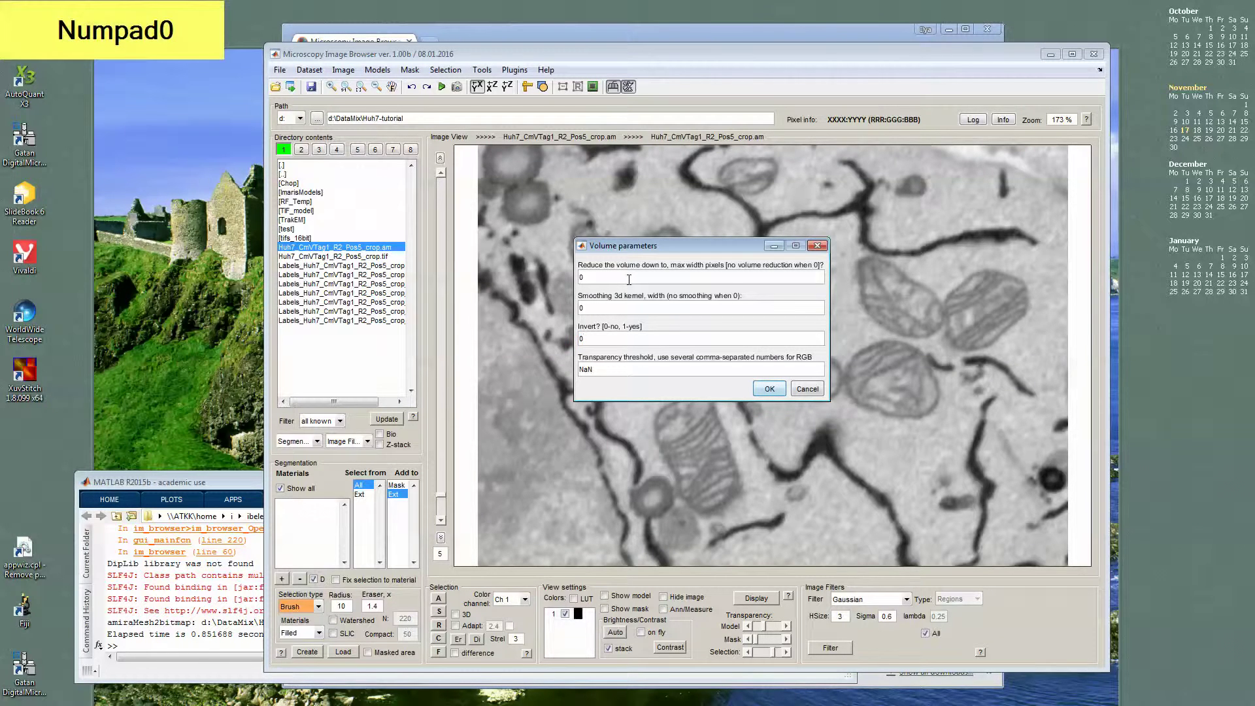
key("BackSpace")
type("1")
key("Tab")
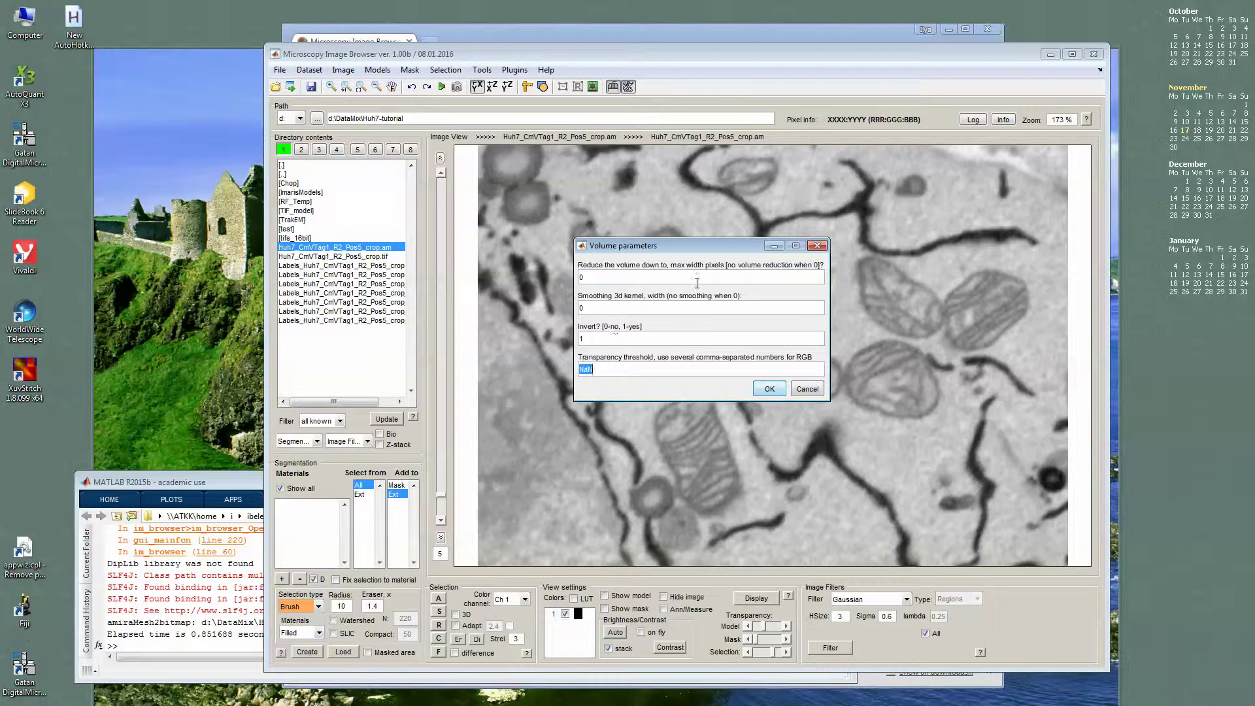
left_click(770, 389)
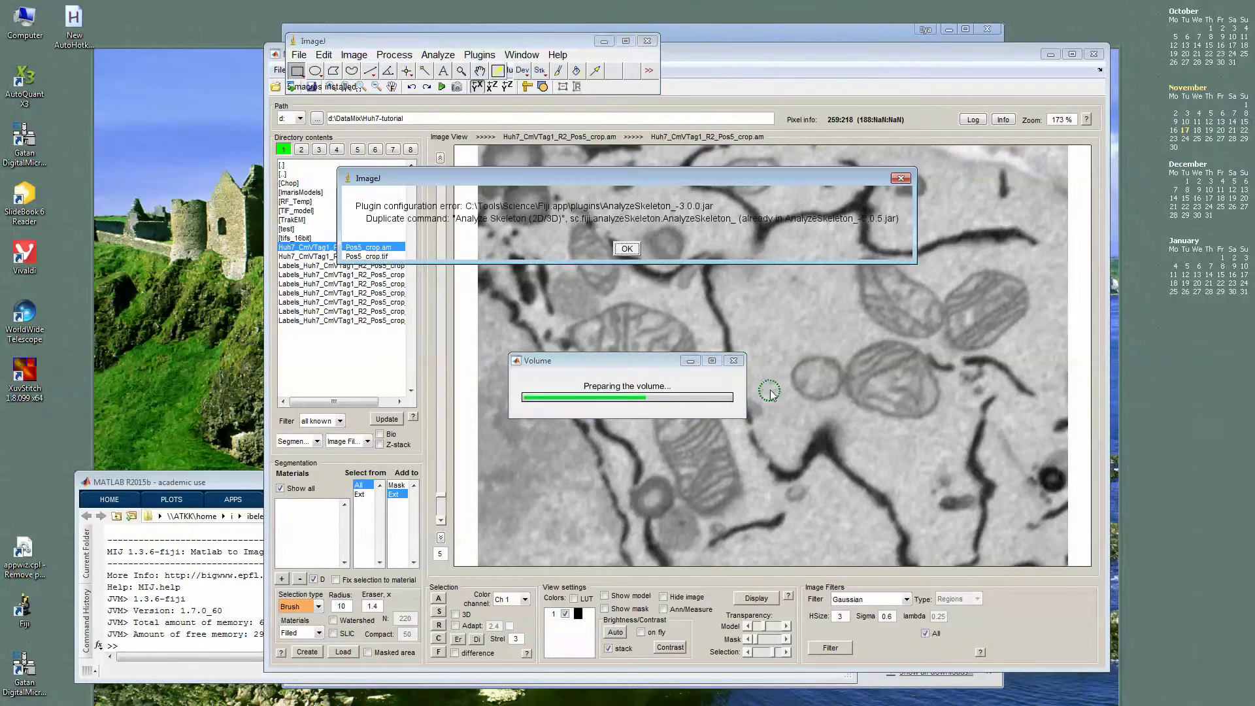
- Dismiss the plugin error, then enlarge, reposition and rotate the 3D Viewer volume
left_click(626, 249)
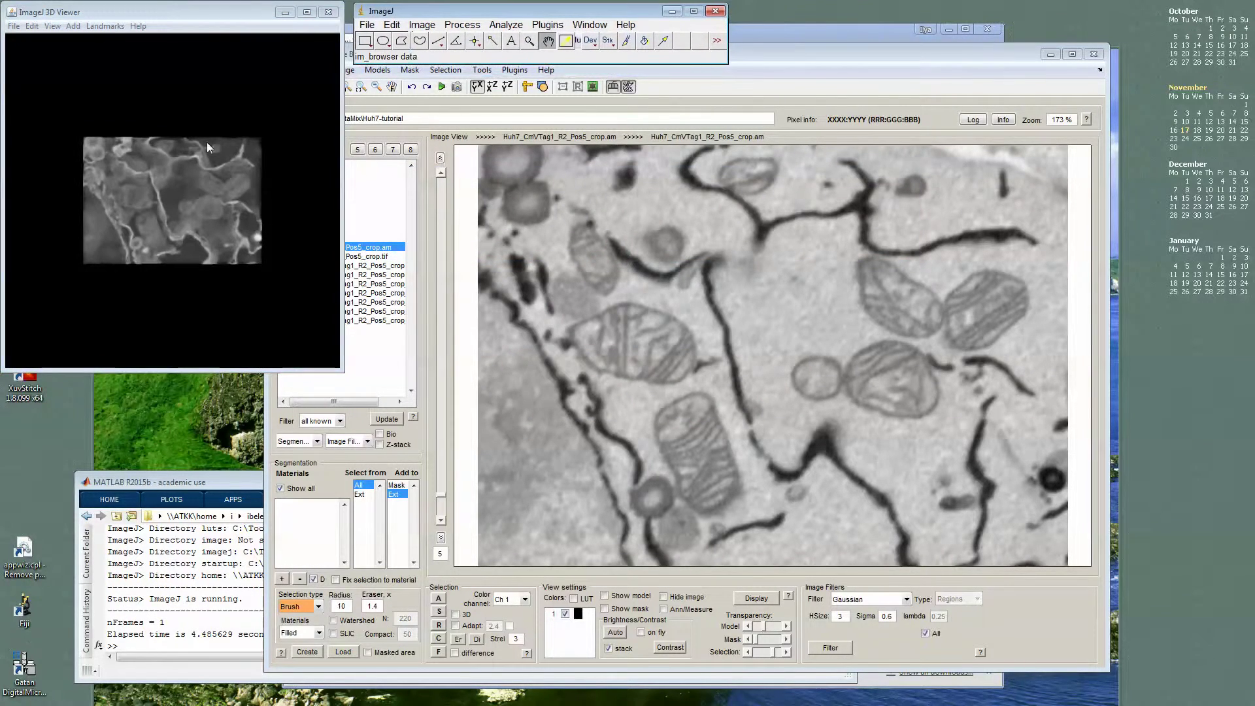
left_click(204, 247)
mouse_move(202, 242)
left_mouse_down()
mouse_move(211, 167)
mouse_move(114, 307)
mouse_move(170, 332)
mouse_move(194, 246)
left_mouse_up()
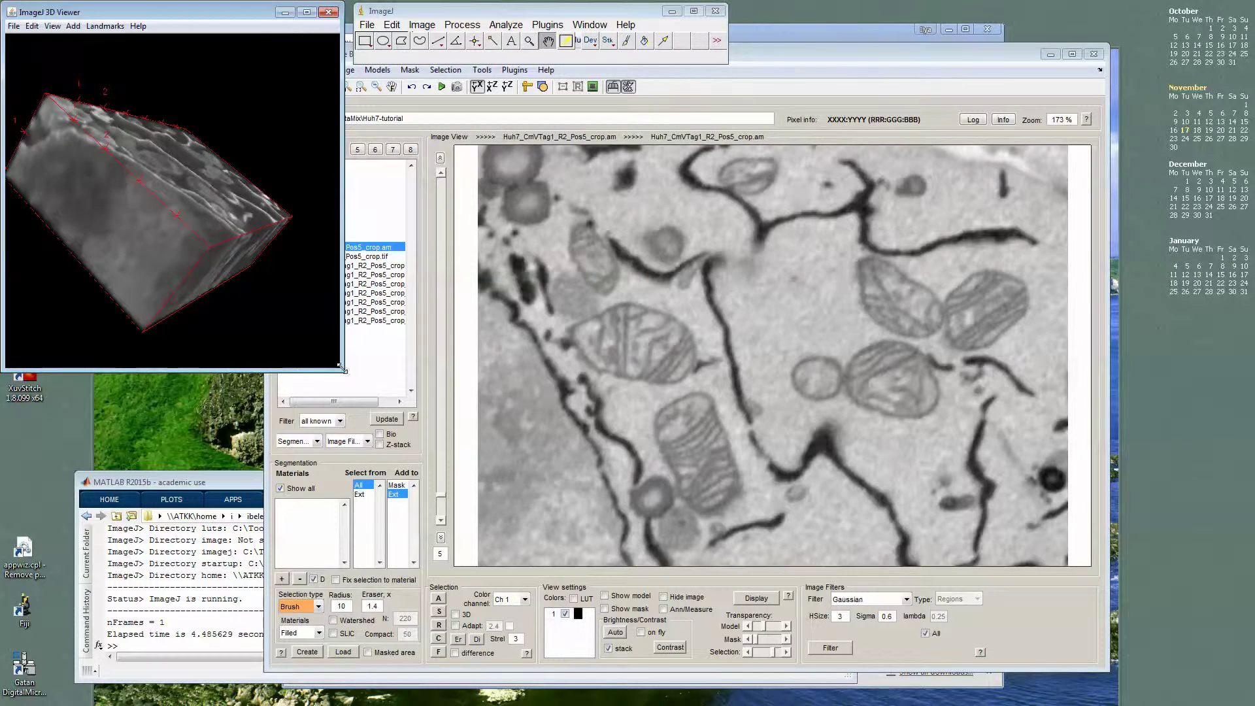
left_click_drag(342, 370, 505, 498)
left_click_drag(229, 11, 326, 86)
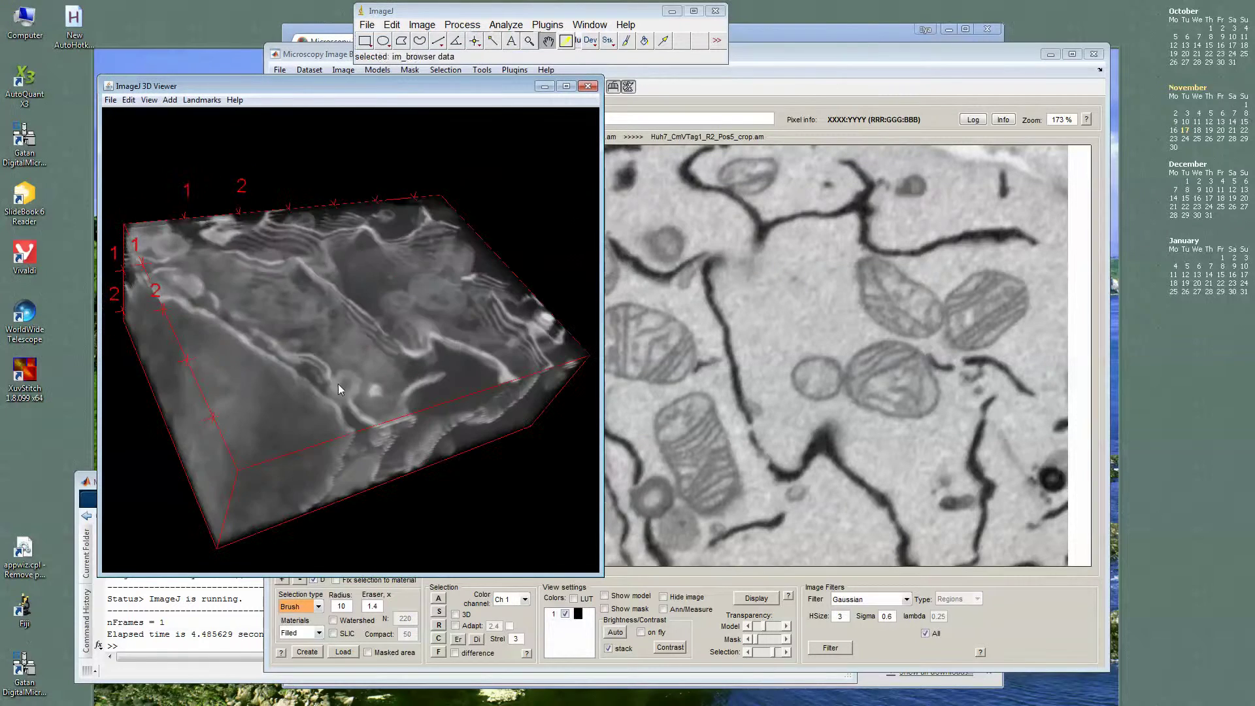
left_click_drag(292, 387, 352, 391)
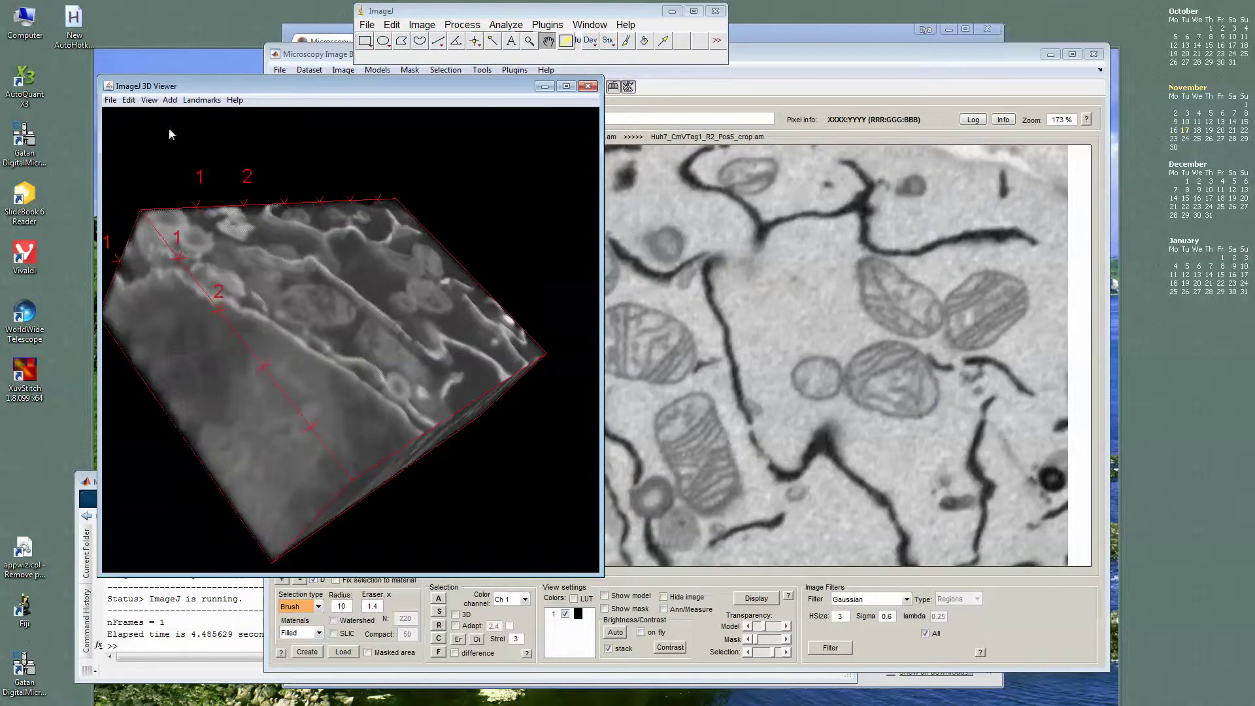
- Try rendering thresholds of 85 and 96, then lower it, rotating the volume to check results
left_click(149, 100)
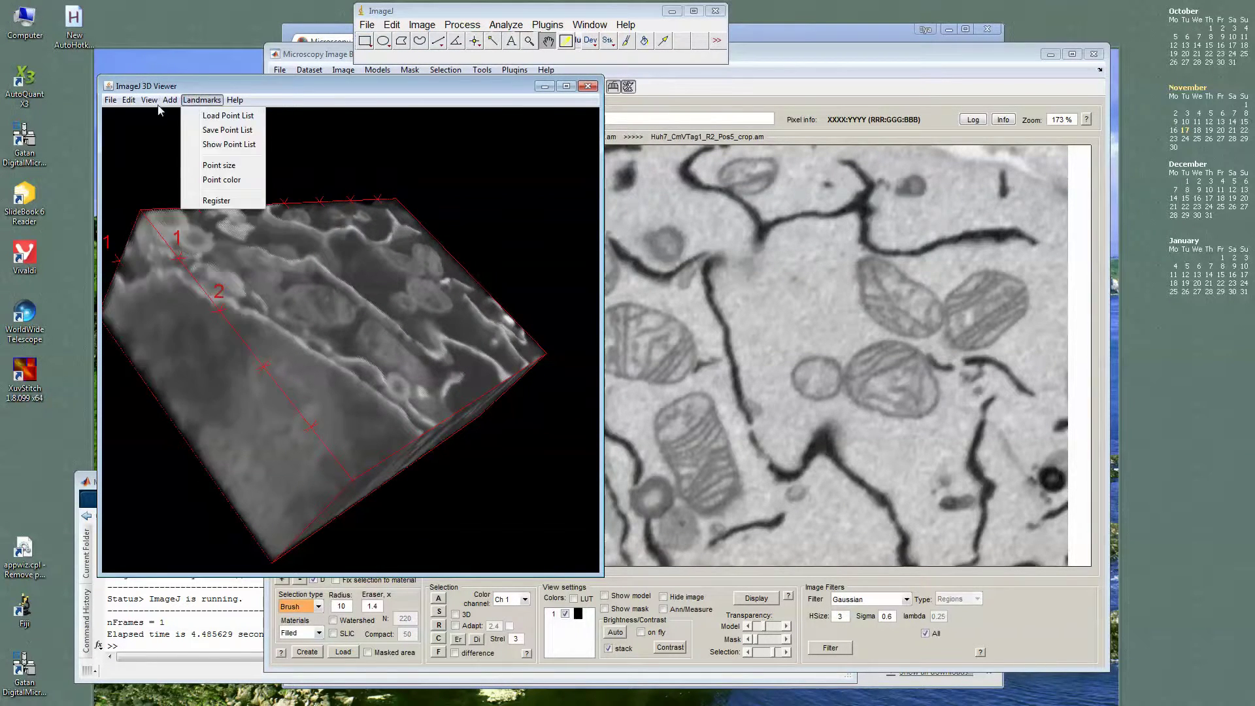
mouse_move(129, 100)
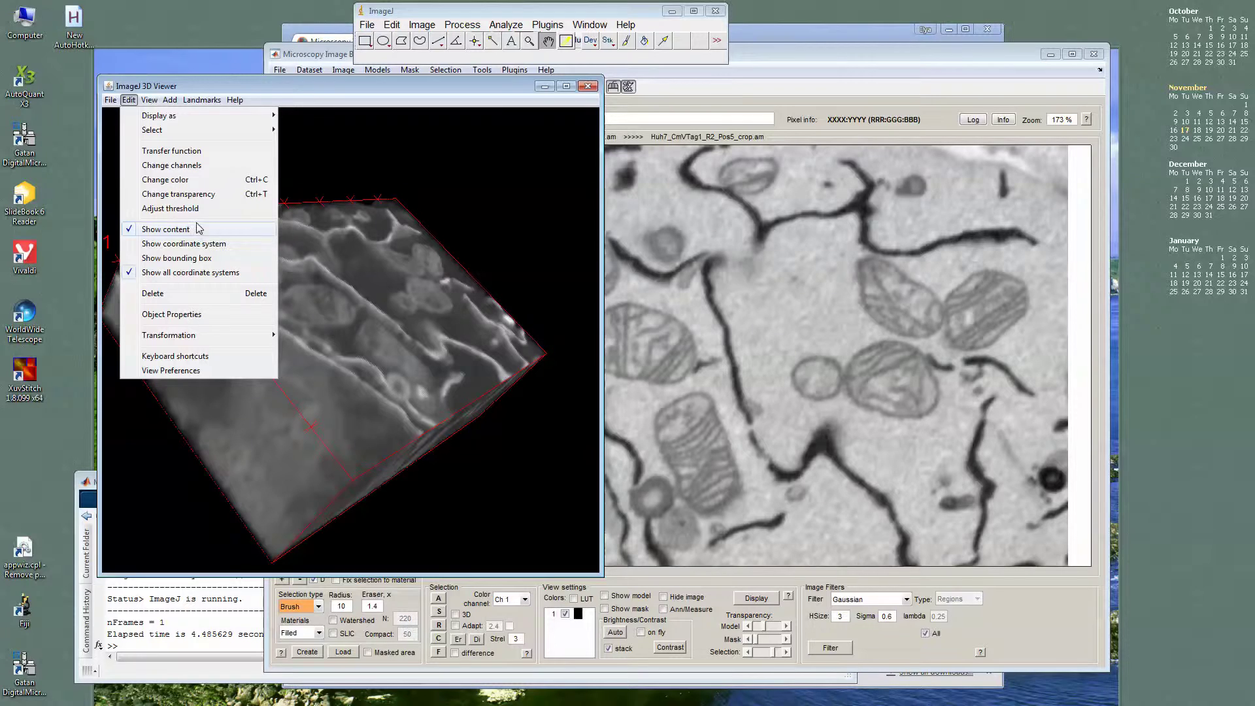
left_click(170, 209)
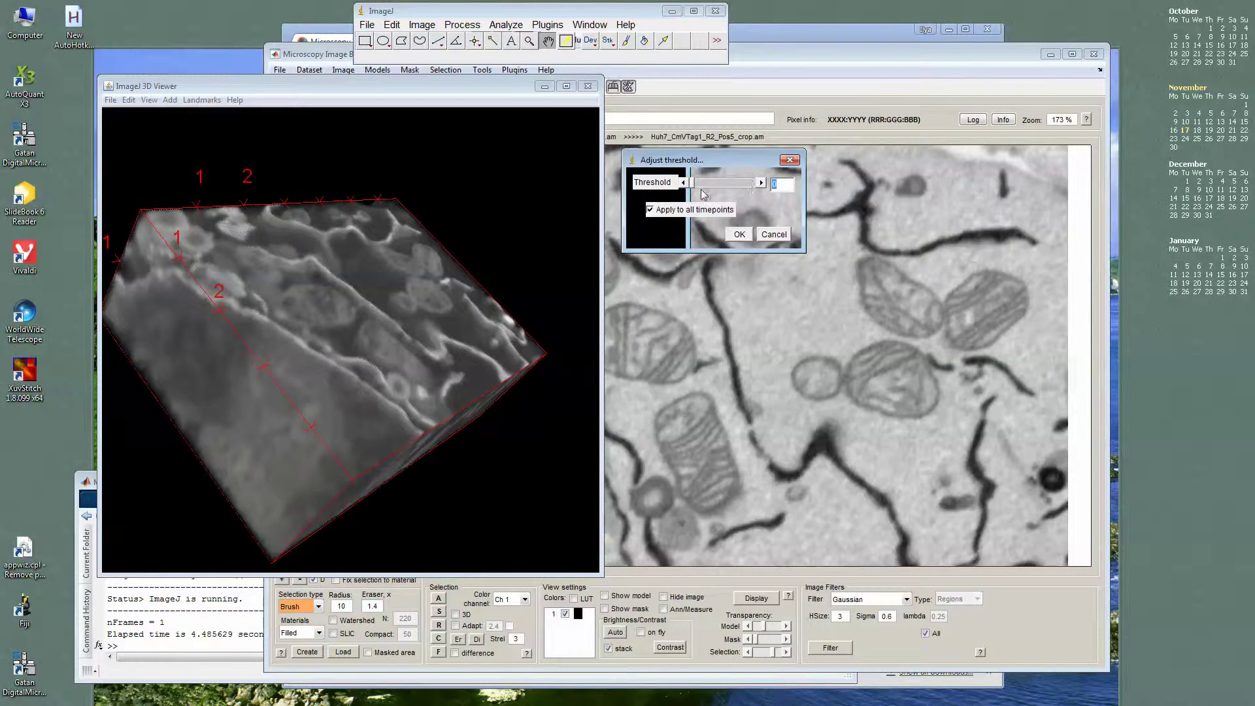
left_click_drag(692, 183, 715, 188)
left_click_drag(476, 311, 391, 305)
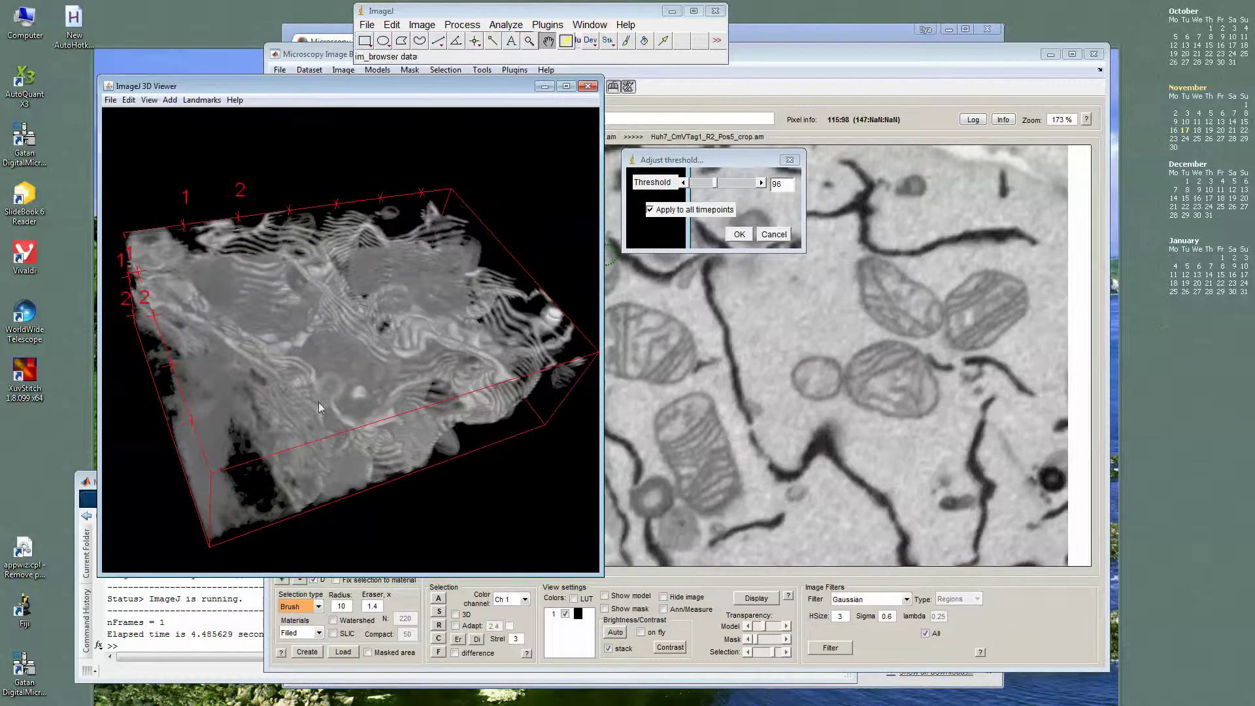
left_click_drag(319, 407, 405, 369)
left_click_drag(715, 186, 714, 191)
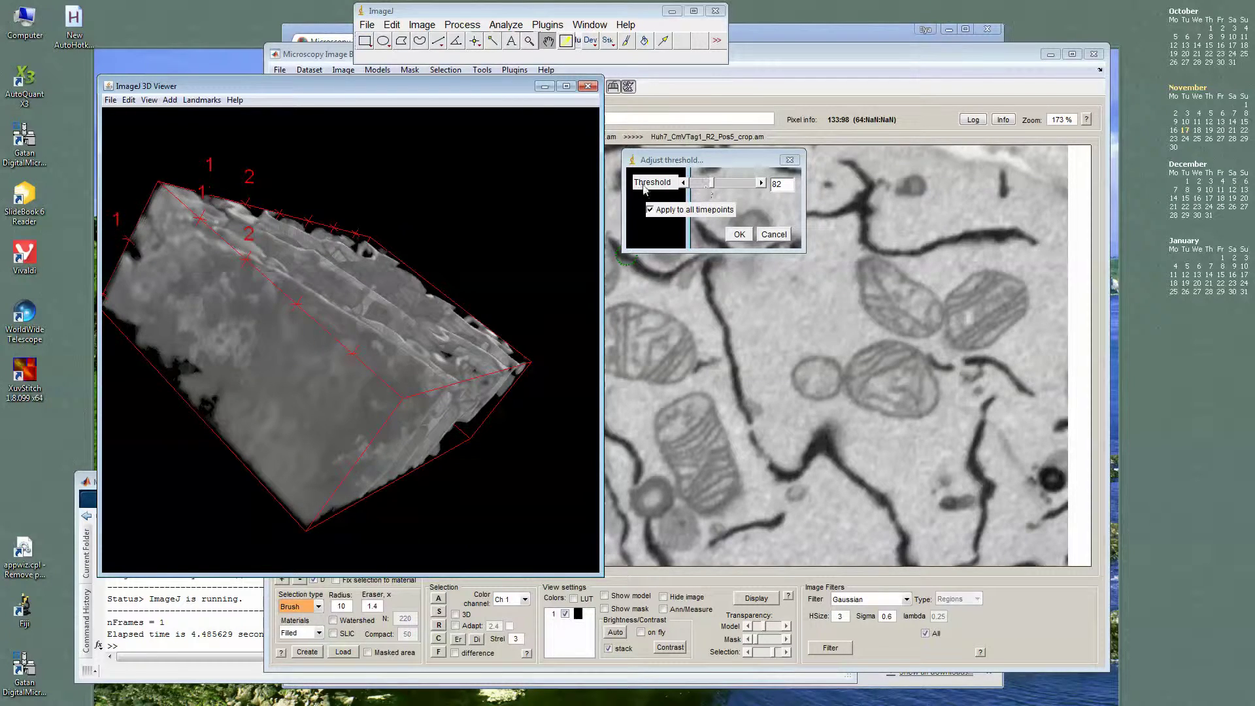
mouse_move(340, 287)
left_mouse_down()
mouse_move(264, 425)
mouse_move(182, 421)
mouse_move(430, 244)
mouse_move(387, 373)
mouse_move(363, 354)
mouse_move(327, 383)
mouse_move(350, 261)
mouse_move(234, 421)
mouse_move(308, 391)
mouse_move(337, 310)
left_mouse_up()
left_click(769, 234)
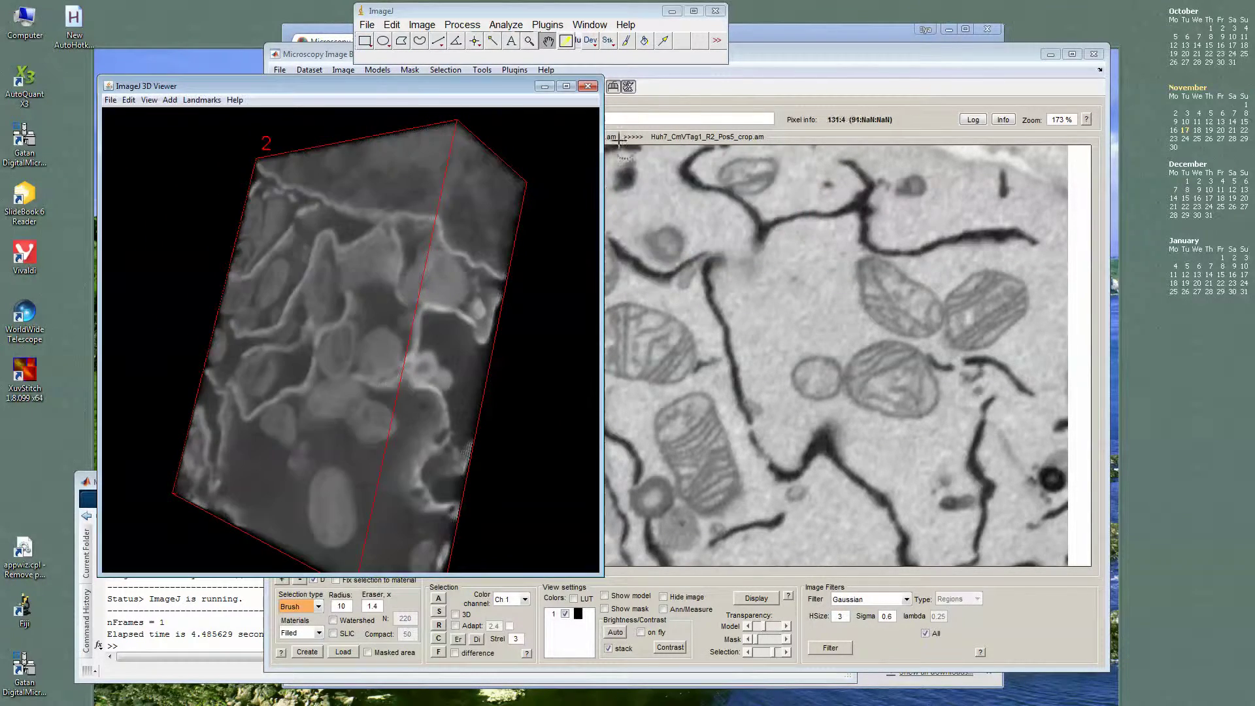
- Close the 3D Viewer and load the Labels model onto the Huh7 dataset
left_click(588, 88)
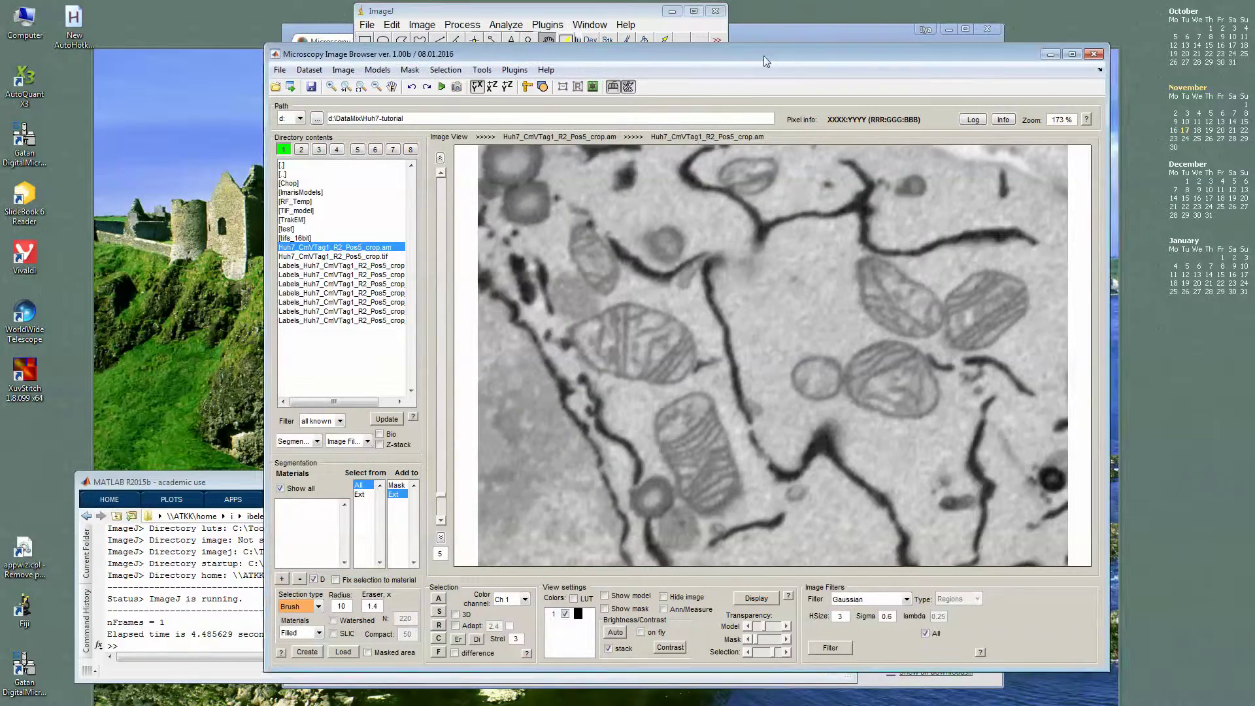
left_click_drag(764, 57, 805, 66)
scroll(538, 562, "down", 1)
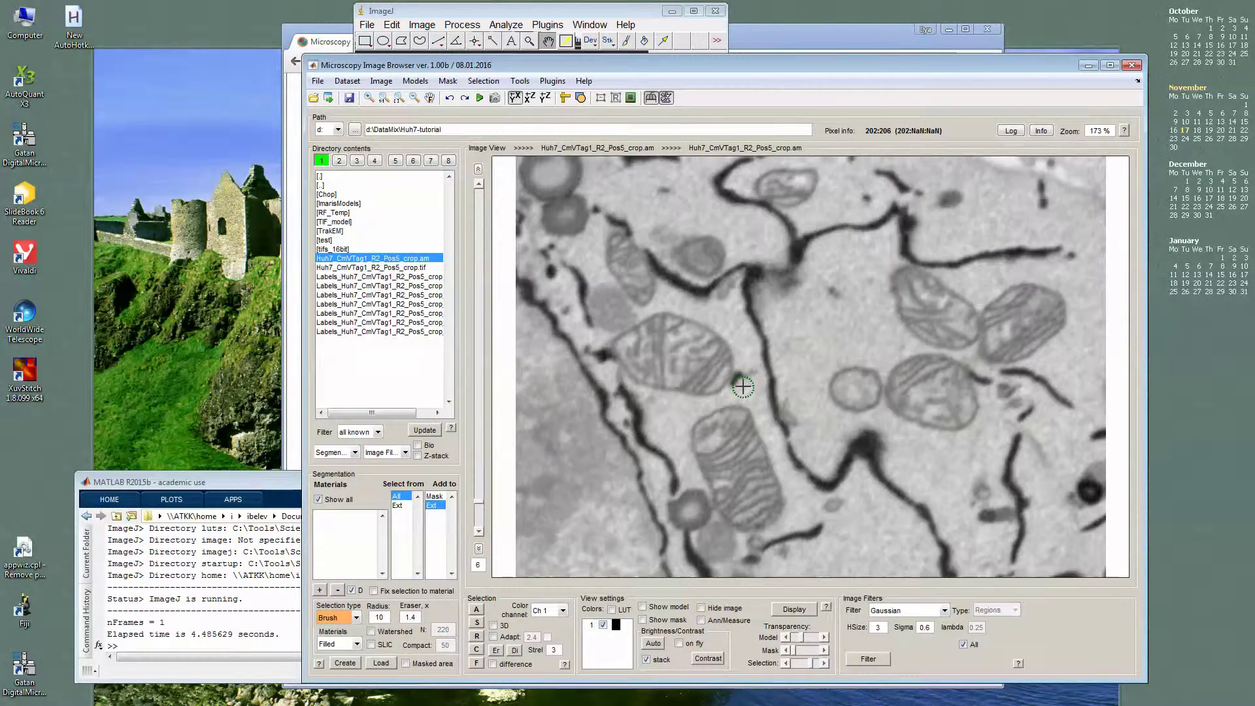
left_click(391, 660)
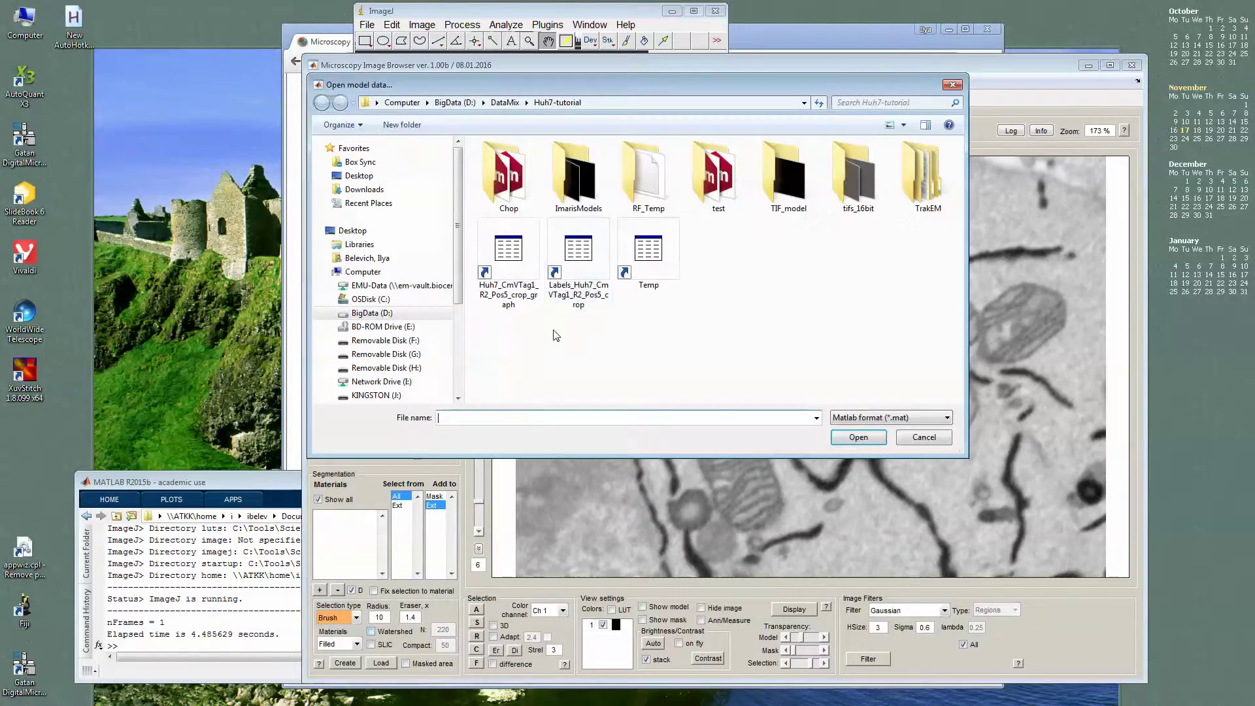
left_click(571, 255)
double_click(570, 255)
- Show only the ER material and send it to Fiji as a volume at 512 px
scroll(739, 512, "down", 12)
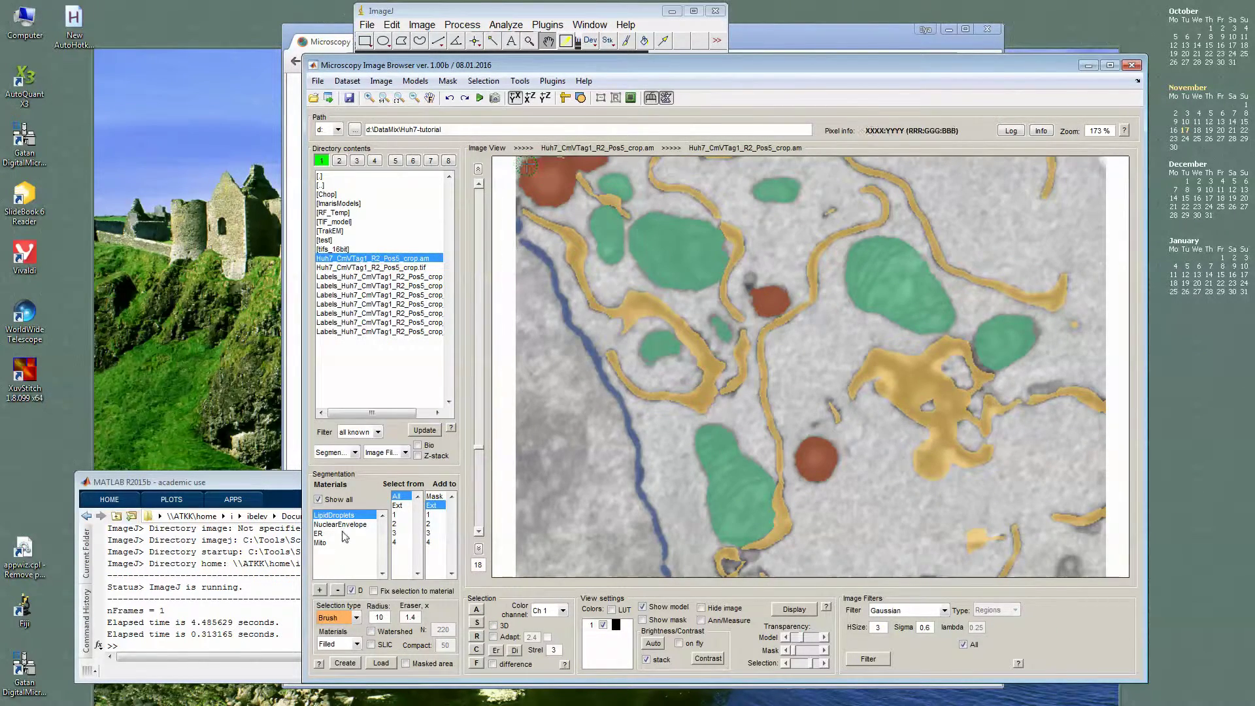
left_click(336, 501)
left_click(337, 524)
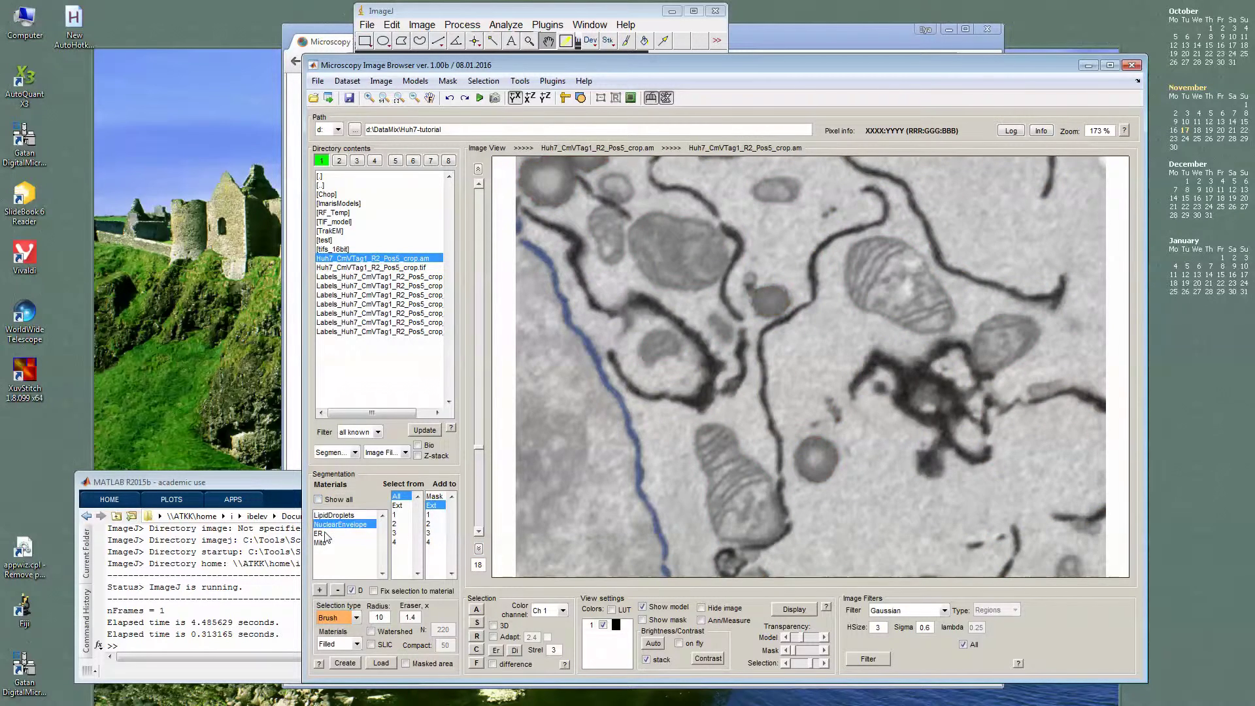
left_click(324, 542)
left_click(328, 525)
left_click(324, 533)
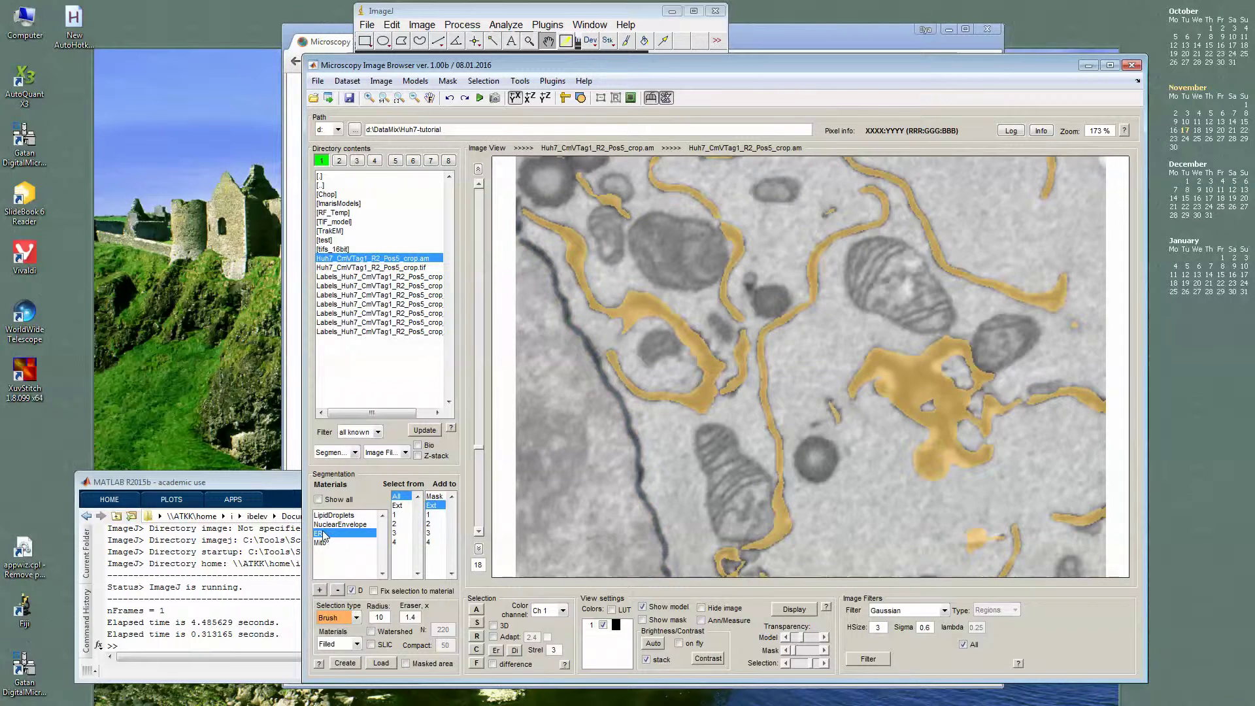
right_click(323, 533)
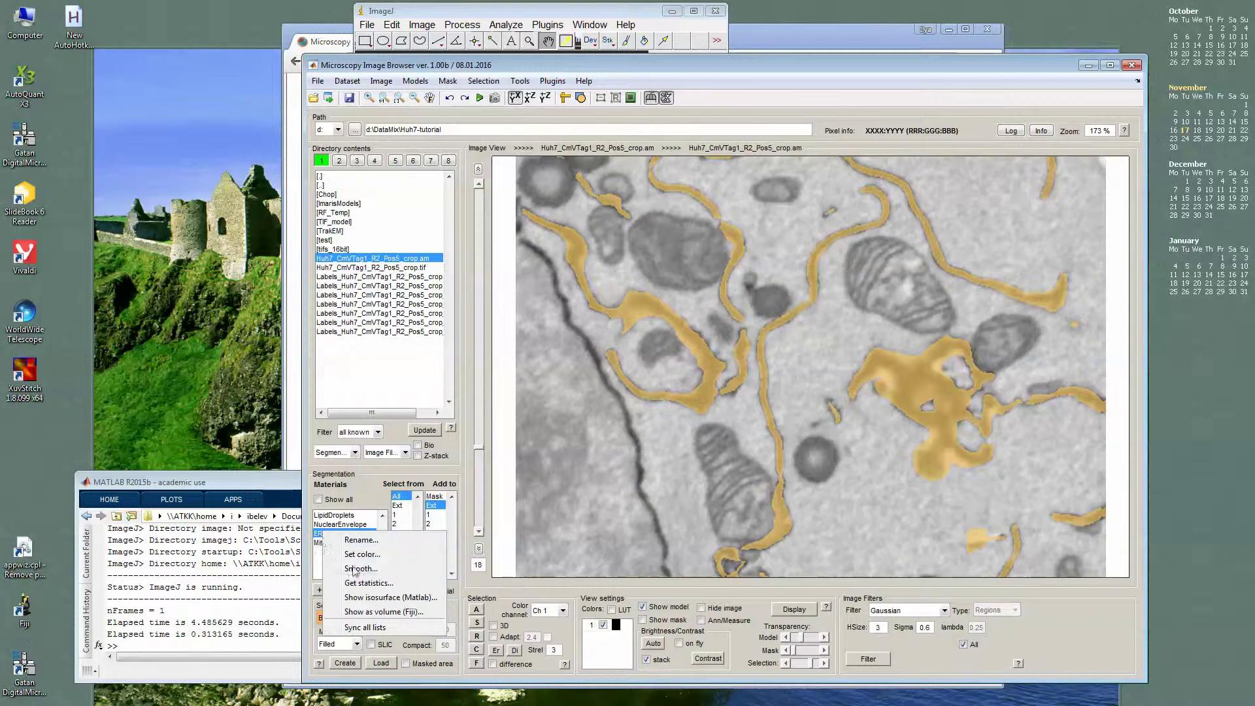
left_click(376, 613)
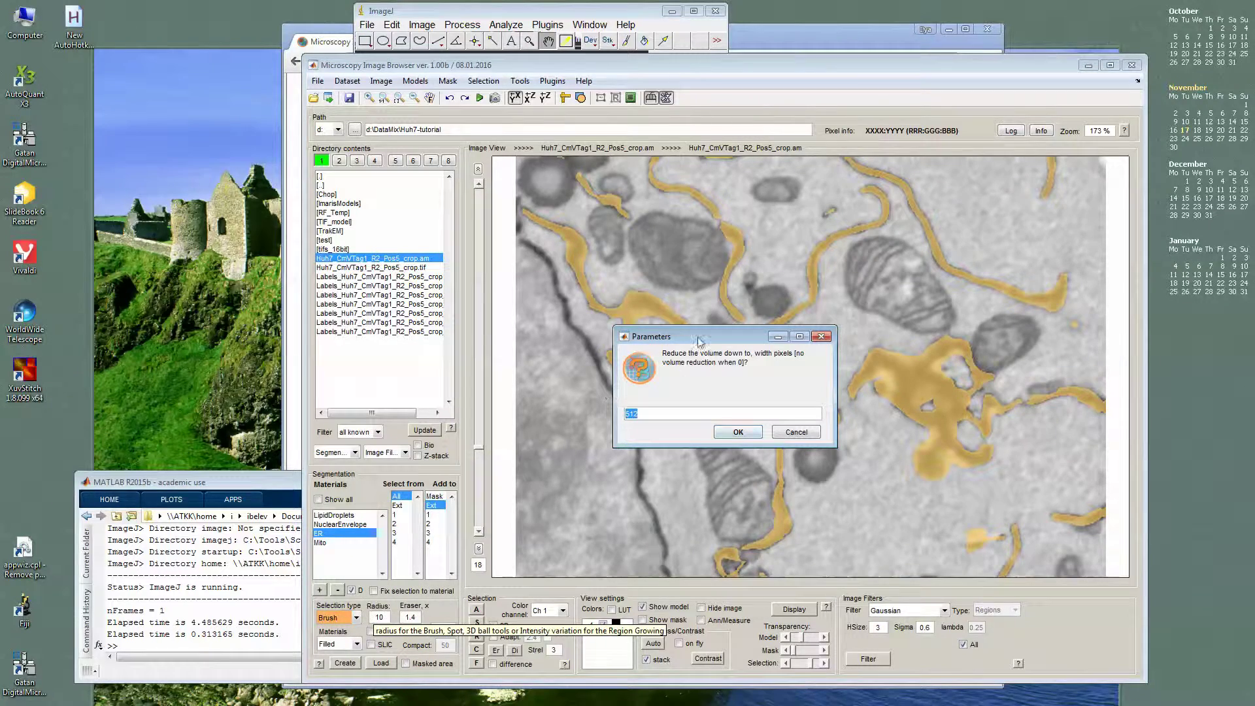
left_click(737, 432)
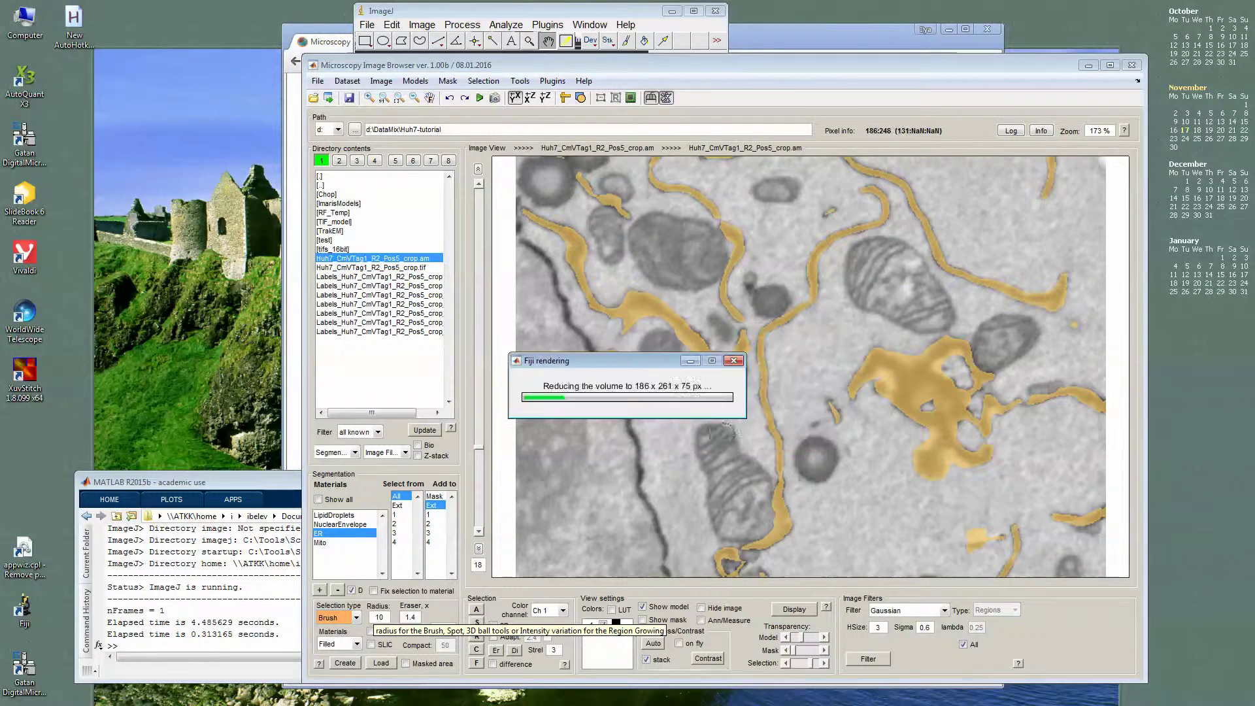
left_click_drag(163, 170, 216, 181)
- Enlarge the 3D Viewer and rotate the ER volume to inspect it
left_click_drag(343, 370, 523, 483)
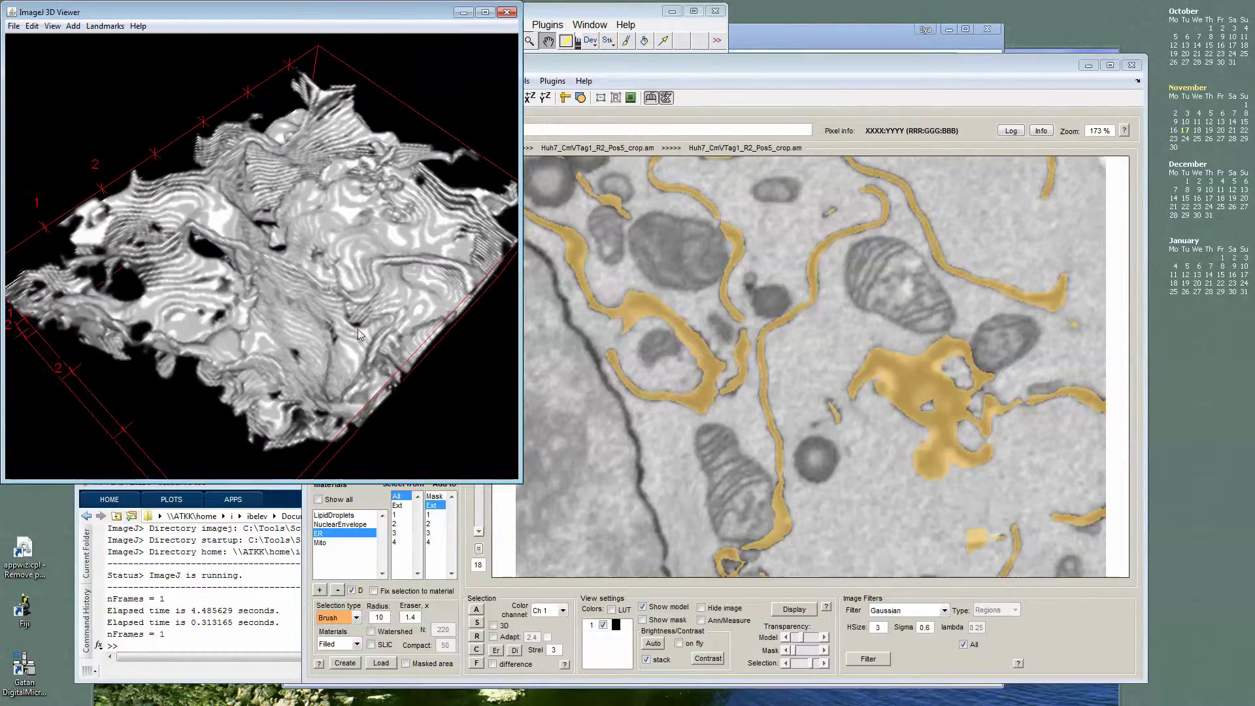
left_click_drag(338, 302, 237, 317)
left_click(53, 26)
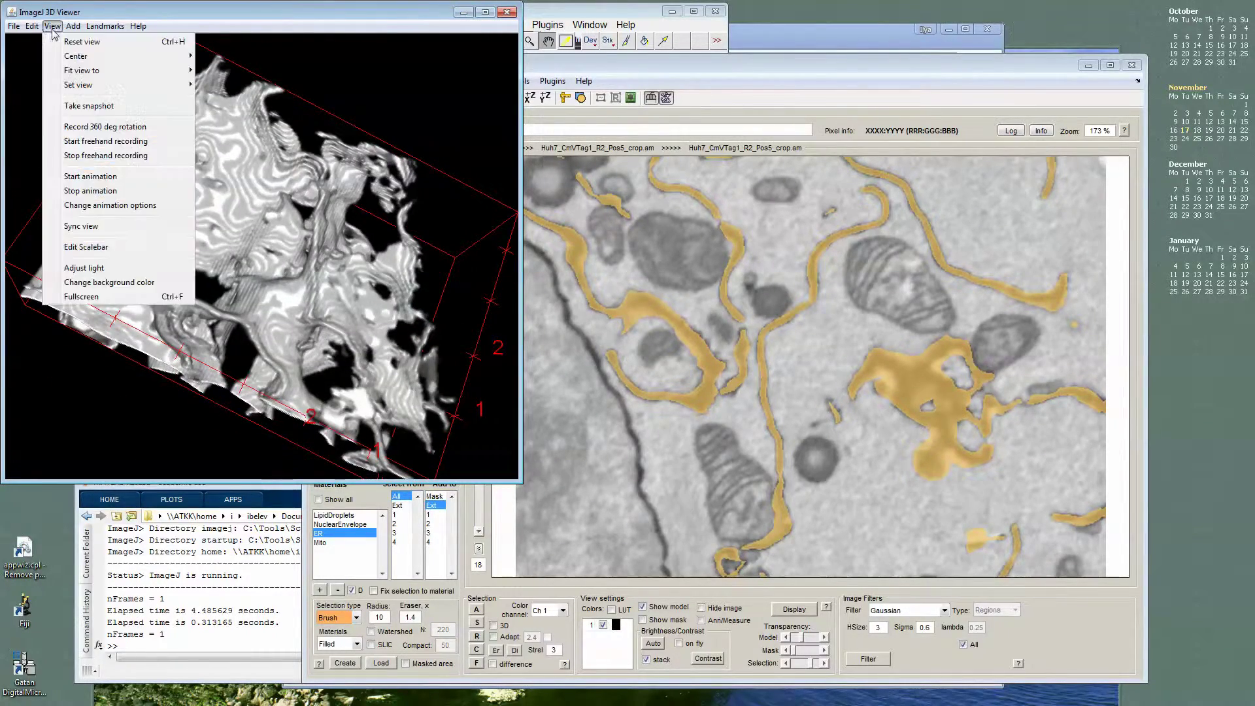
mouse_move(33, 26)
mouse_move(65, 41)
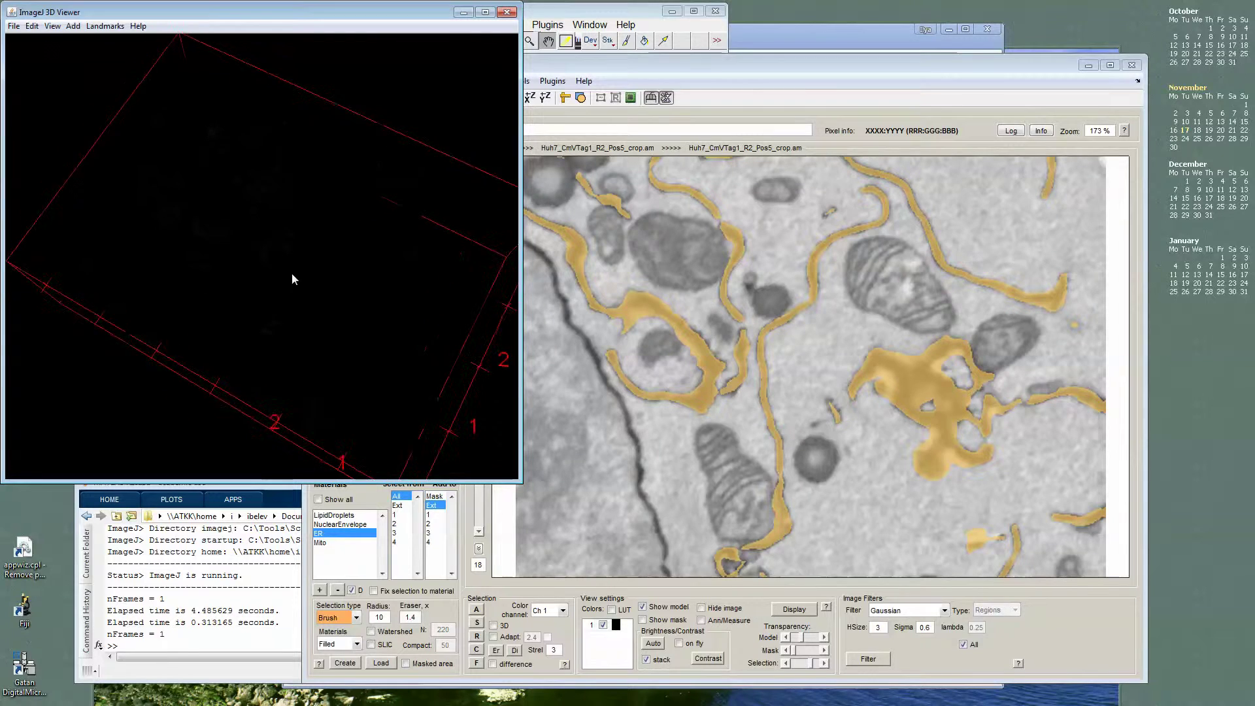
left_click_drag(292, 277, 285, 311)
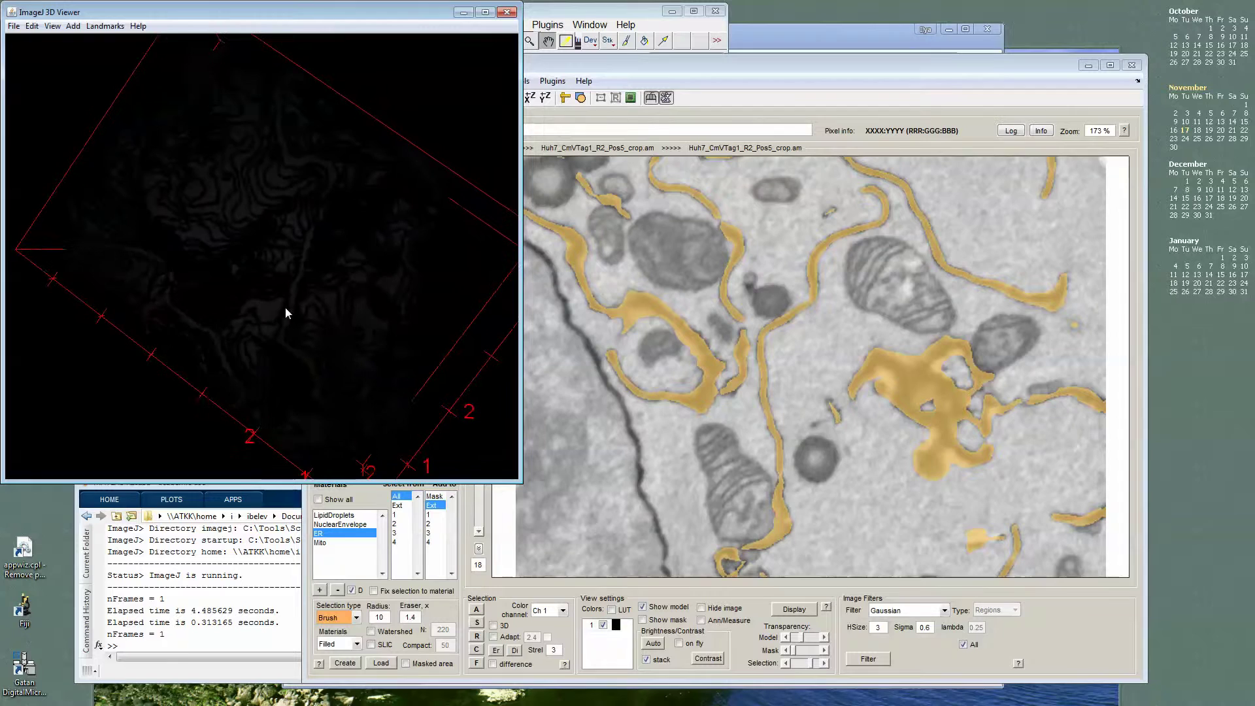
- Recolour the ER volume with Red set to 203 instead of the default colour, then rotate it
left_click(48, 30)
mouse_move(36, 33)
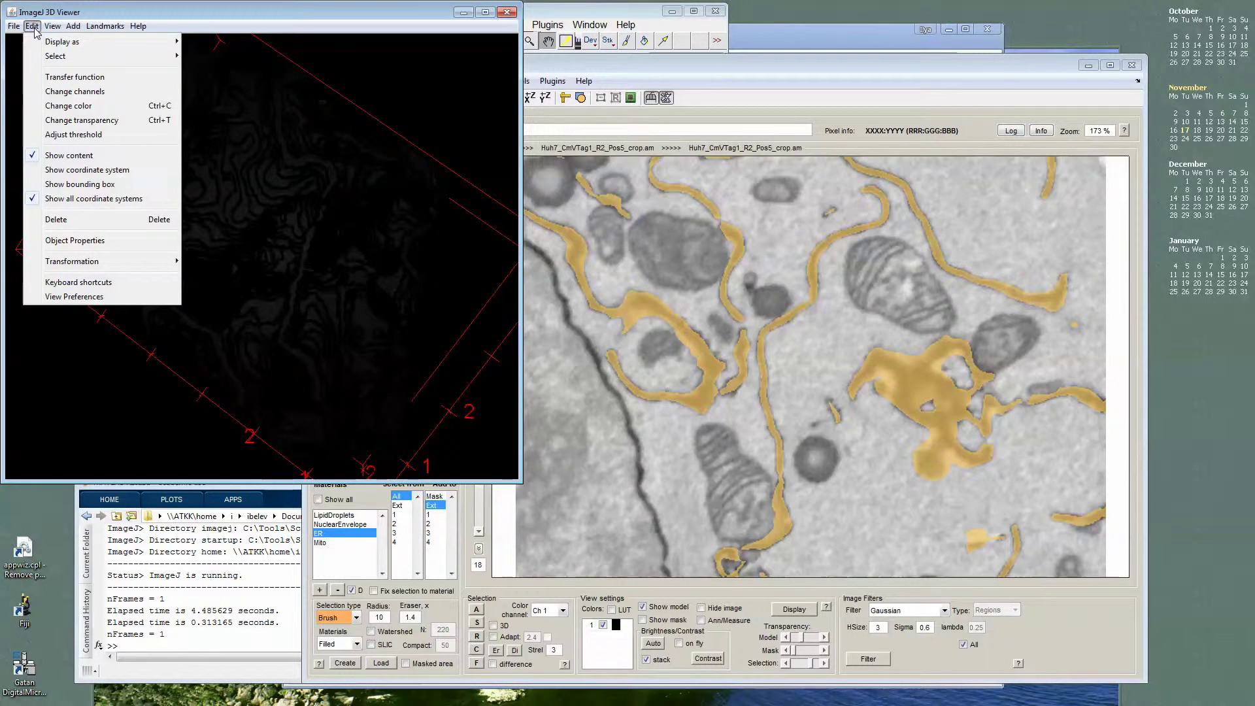
left_click(68, 105)
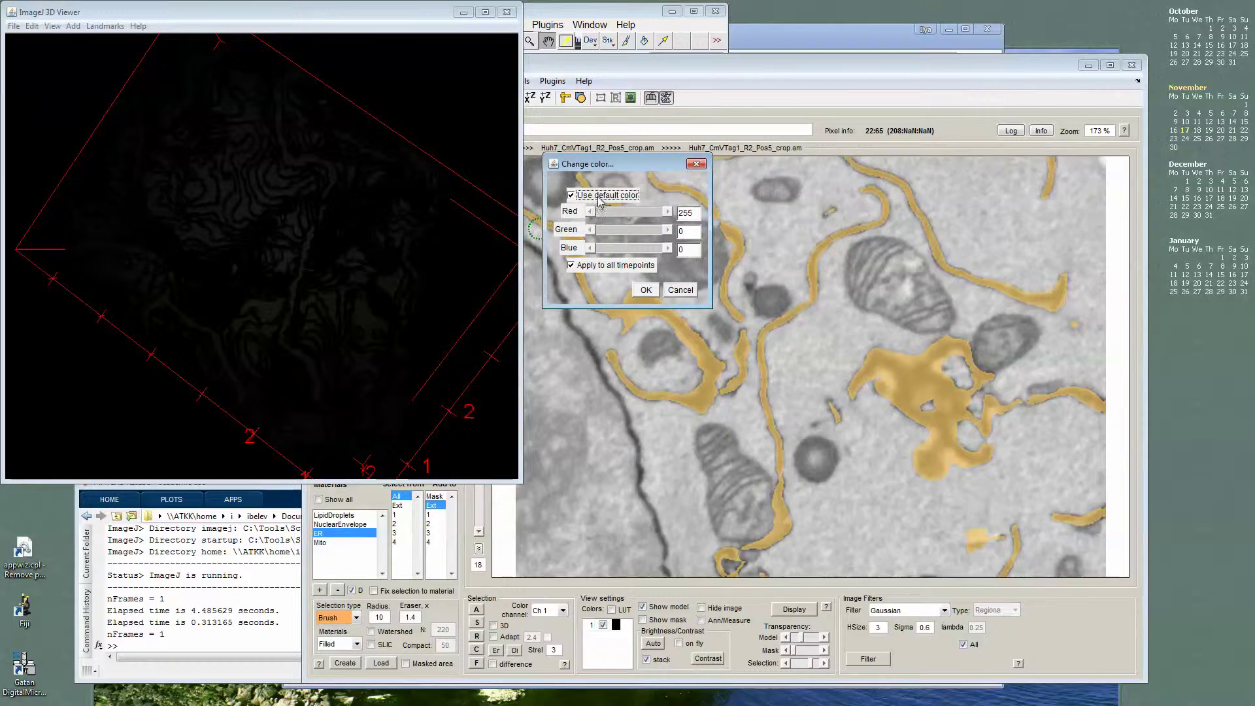
left_click(572, 196)
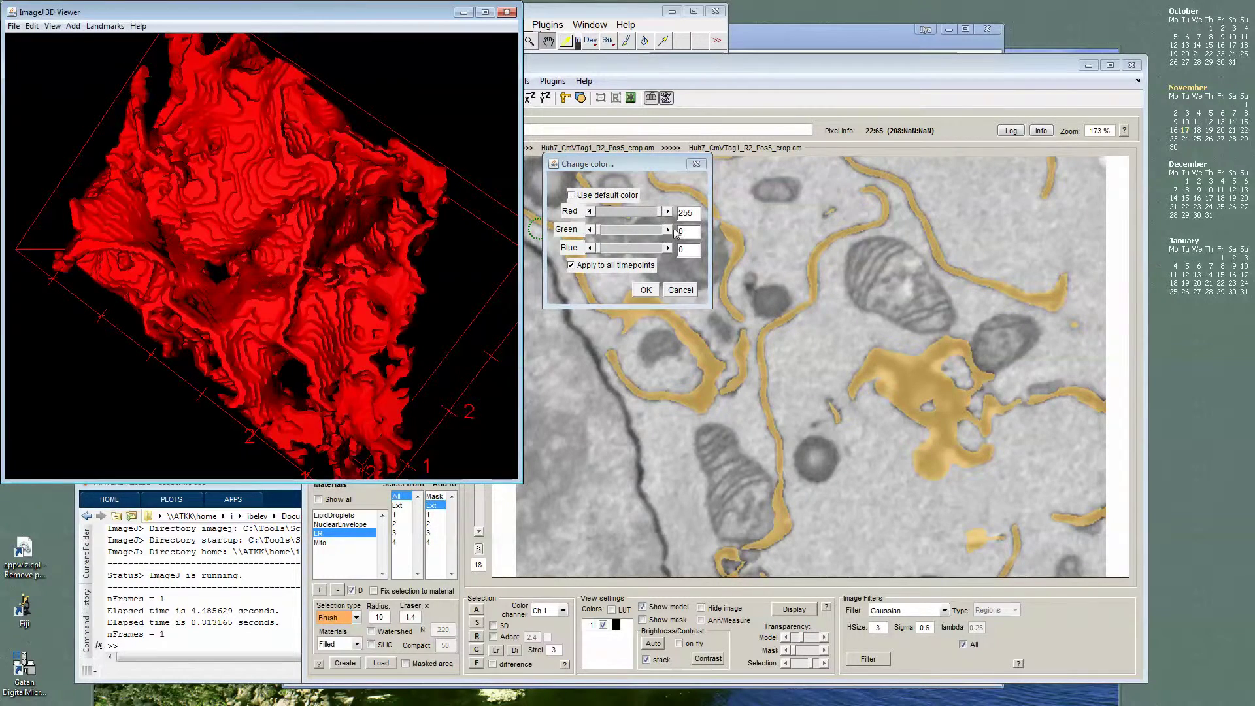
left_click_drag(658, 219, 610, 253)
left_click(645, 290)
left_click_drag(418, 196, 294, 275)
- Close the previous 3D viewer and briefly toggle the other materials before showing all materials again
left_click(508, 13)
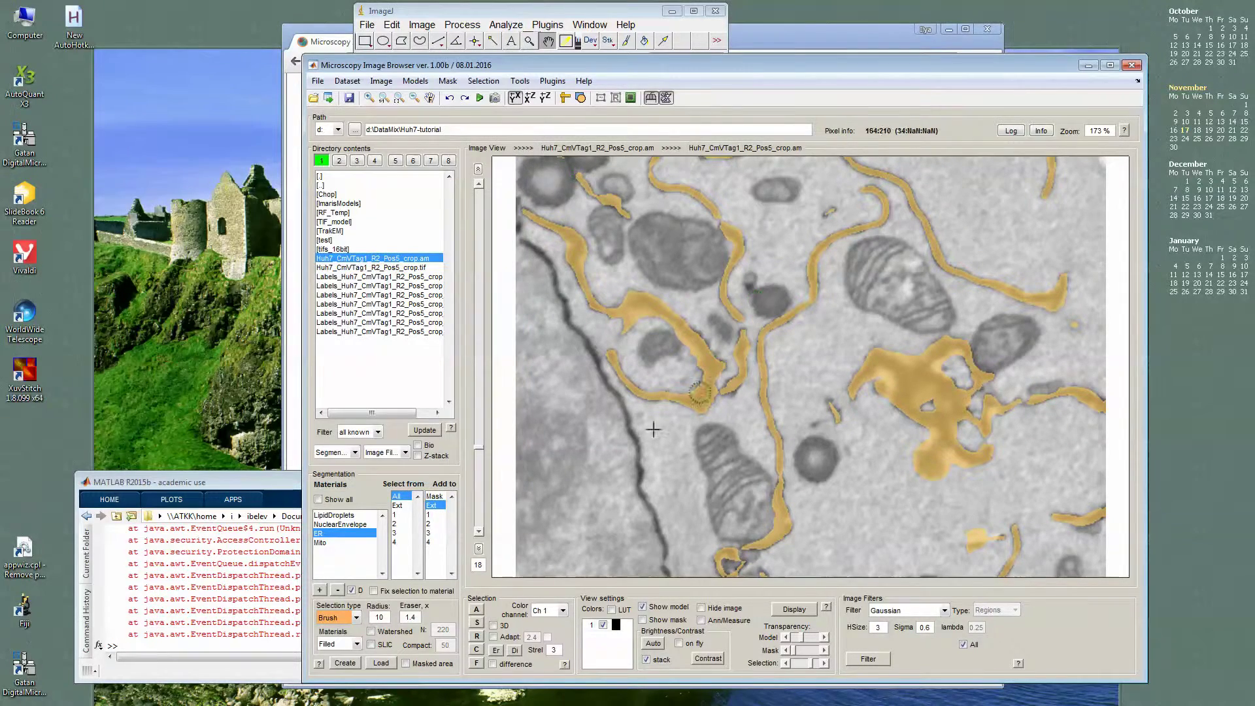
left_click(335, 499)
scroll(693, 406, "down", 1)
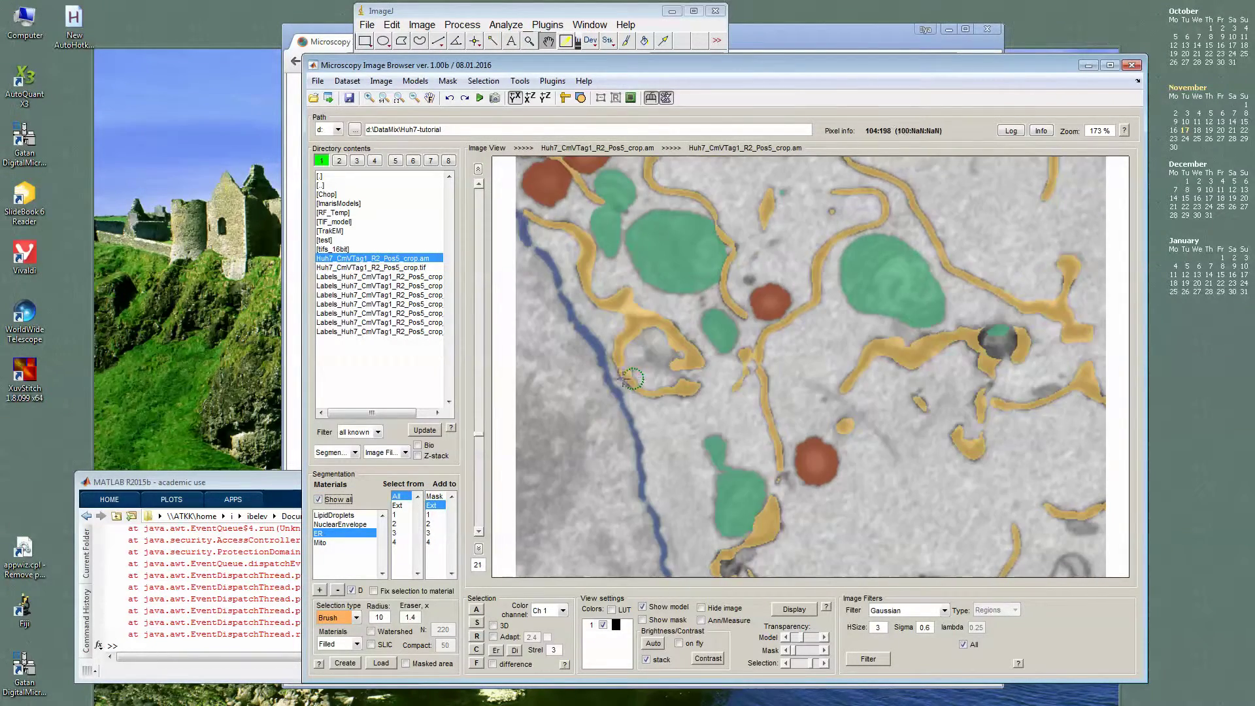
scroll(693, 406, "up", 2)
left_click(319, 499)
left_click(318, 499)
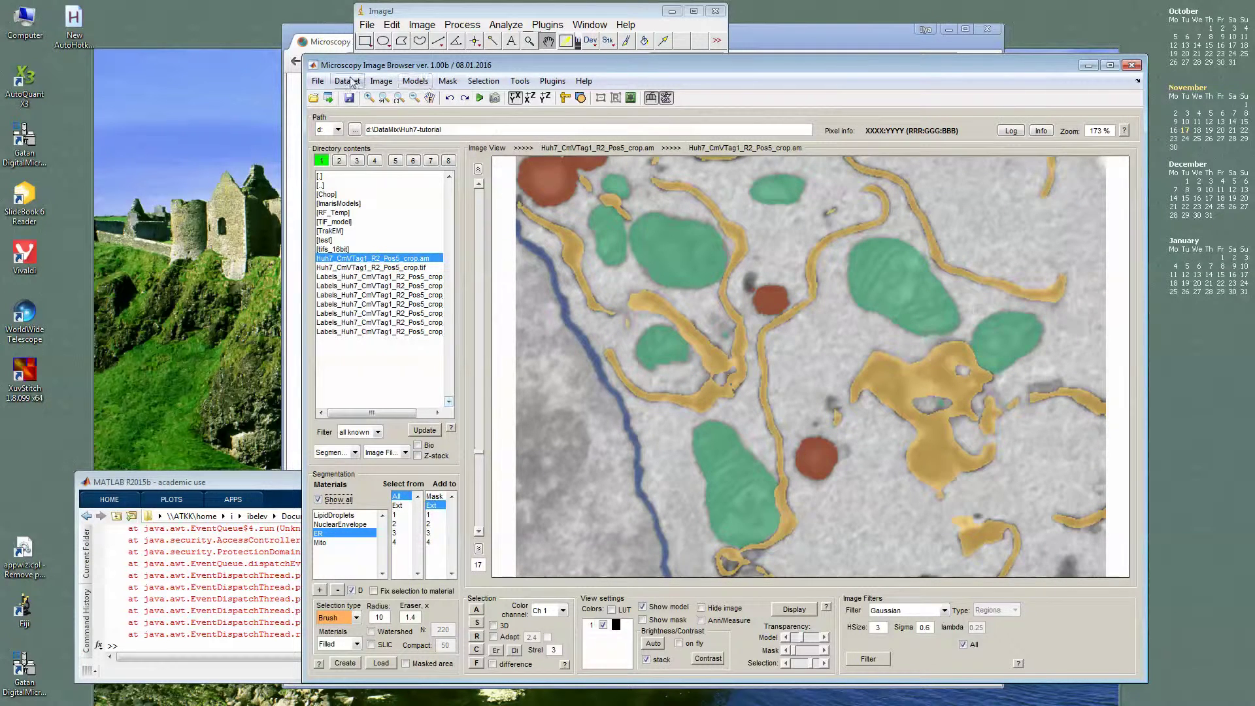
- Render the whole model as a 512-pixel Fiji volume and rotate it to a new orientation
left_click(417, 84)
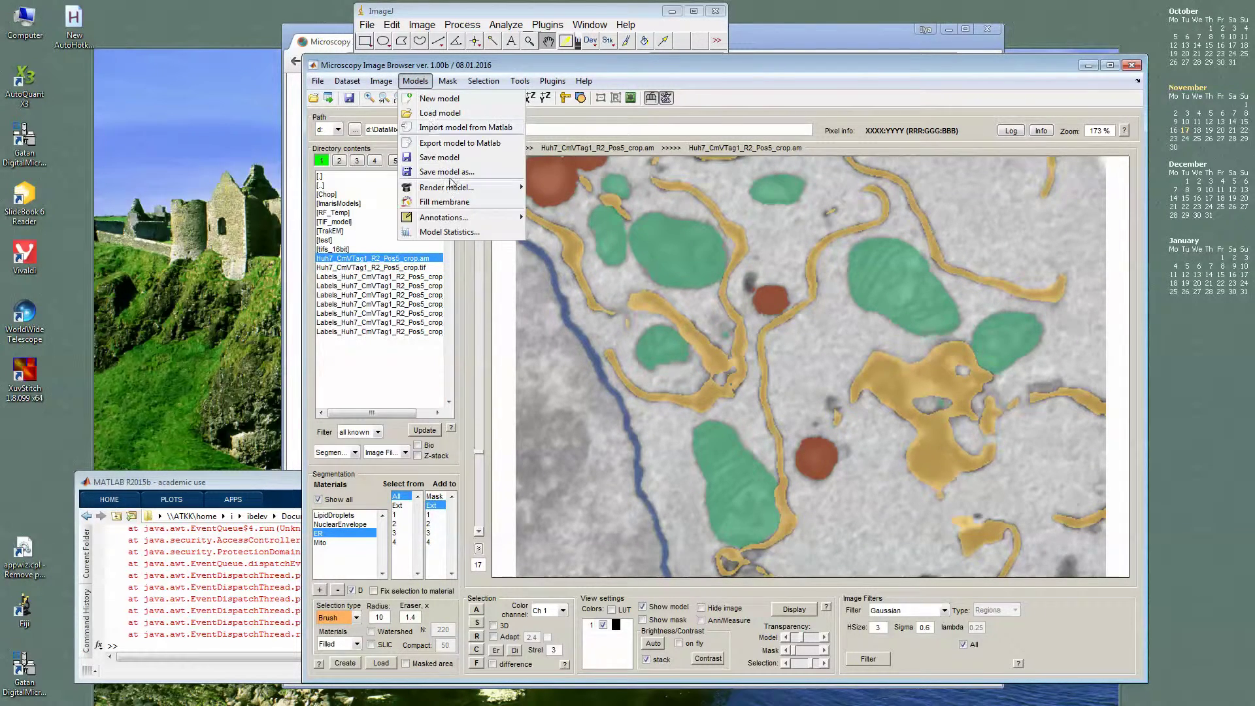
mouse_move(468, 188)
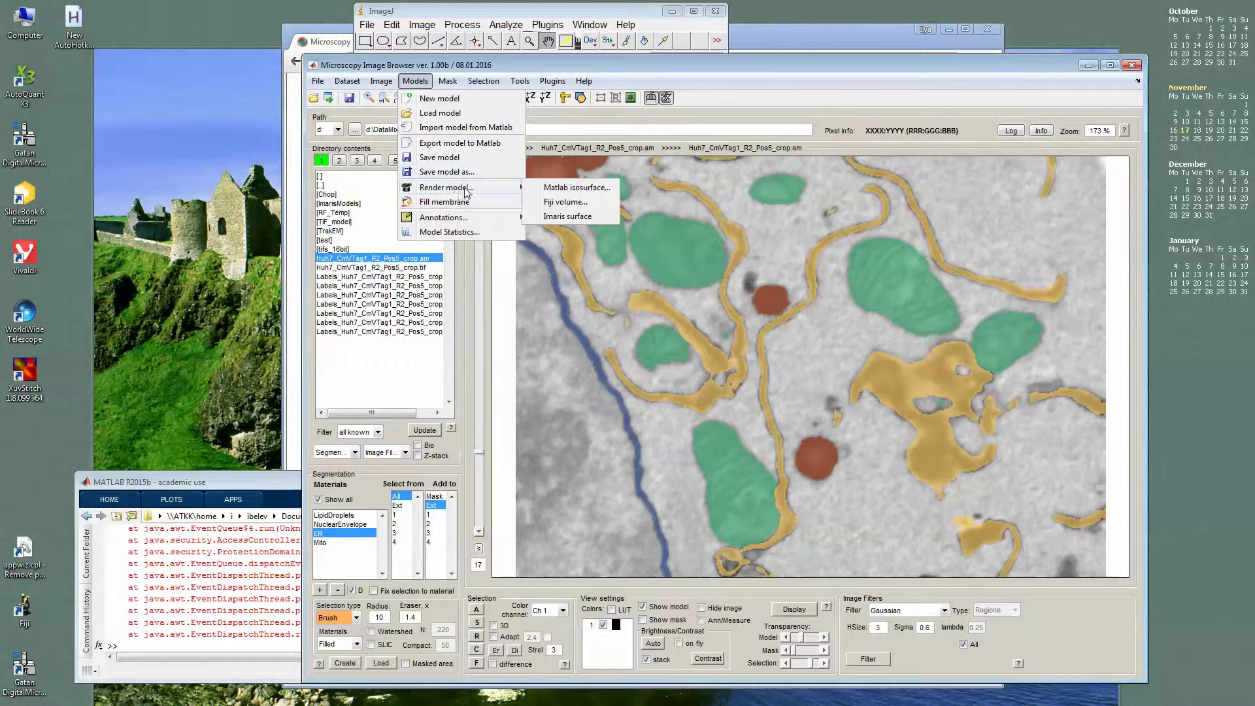
left_click(572, 203)
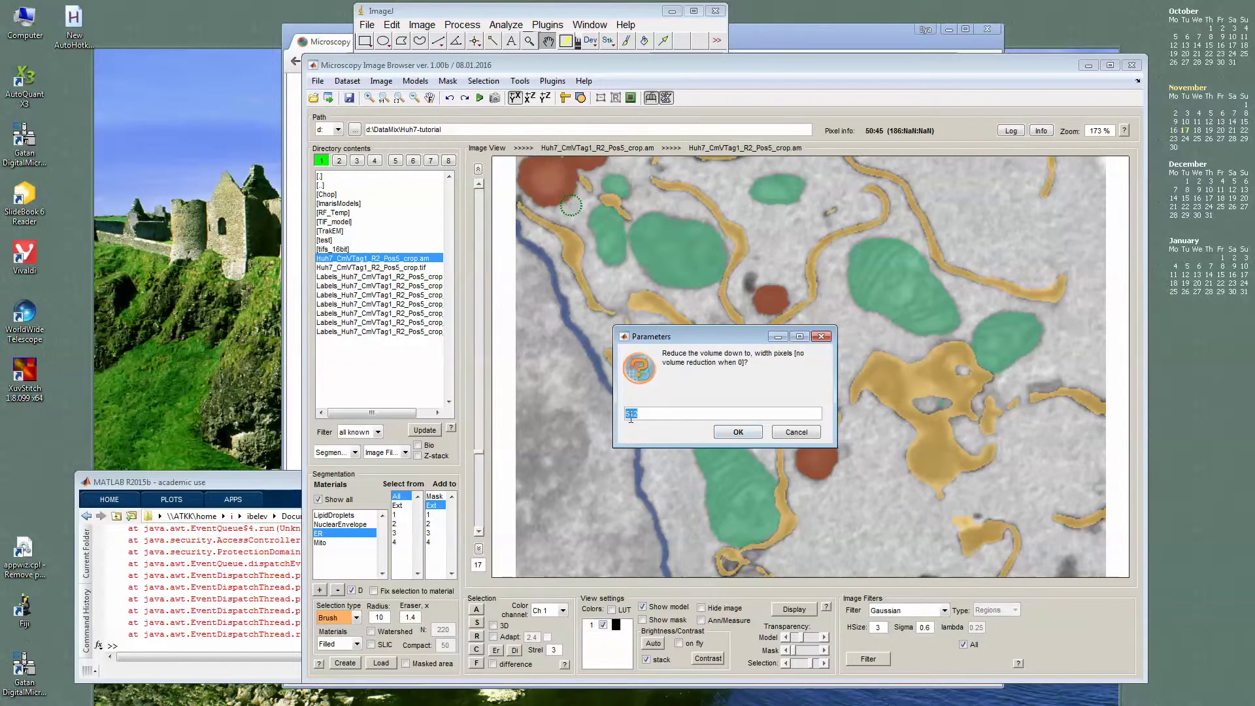
left_click(735, 432)
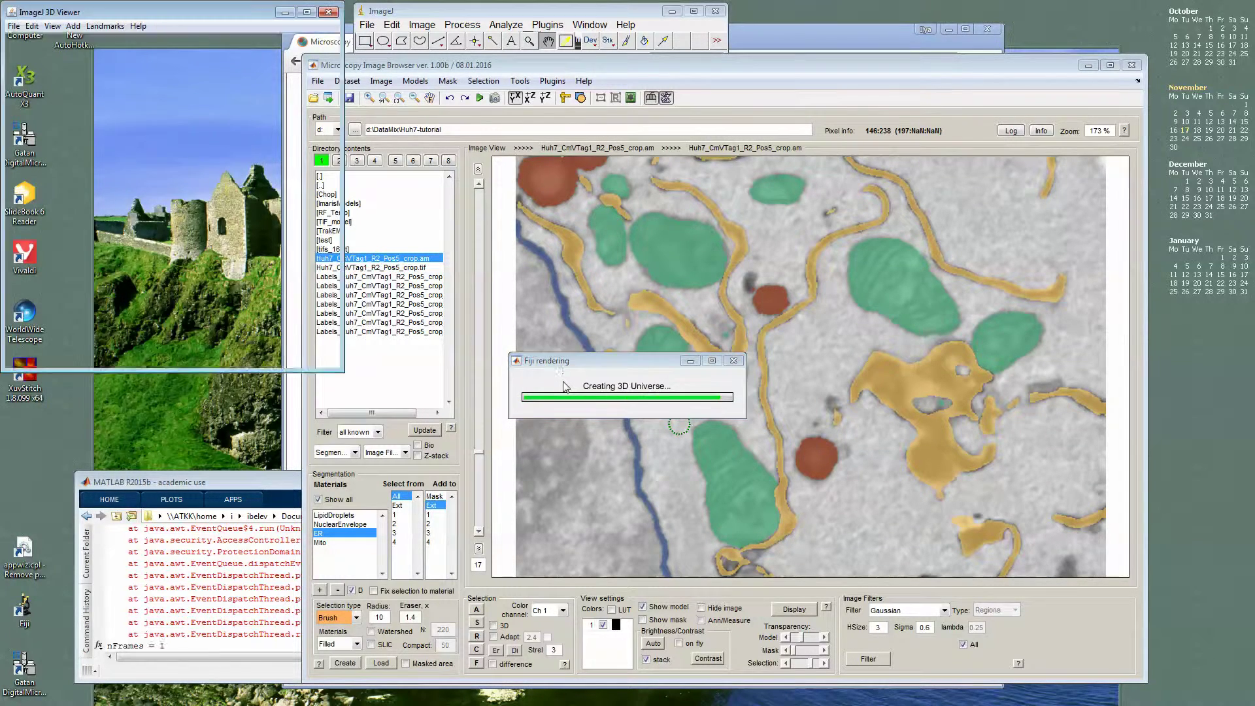
left_click_drag(264, 169, 83, 49)
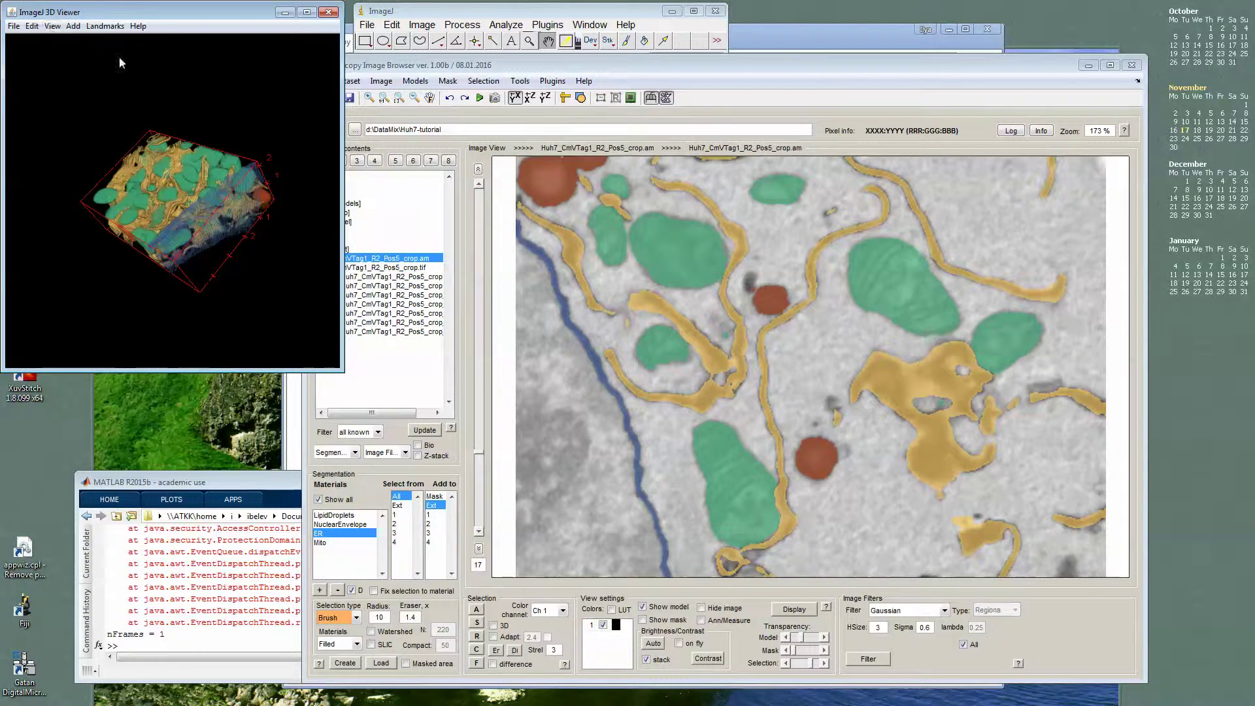
- Close the 3D rendering window and look through the extra tool panel list without changing it
left_click(328, 14)
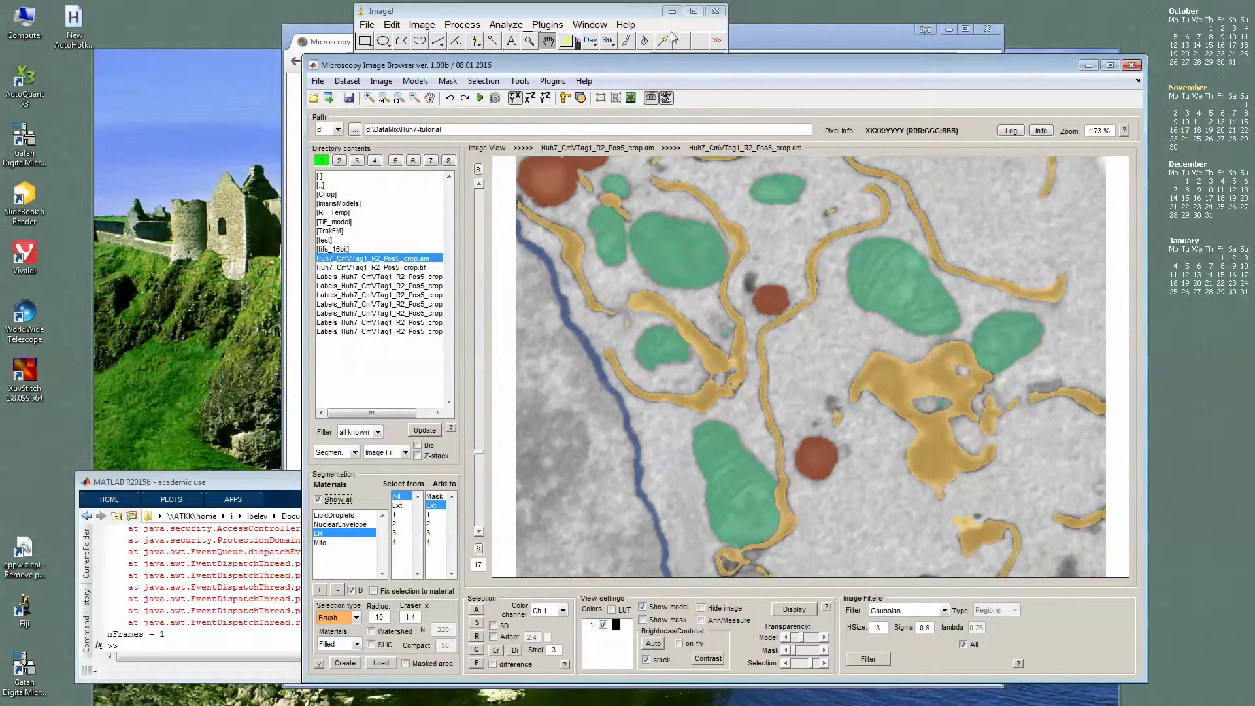
scroll(816, 321, "down", 2)
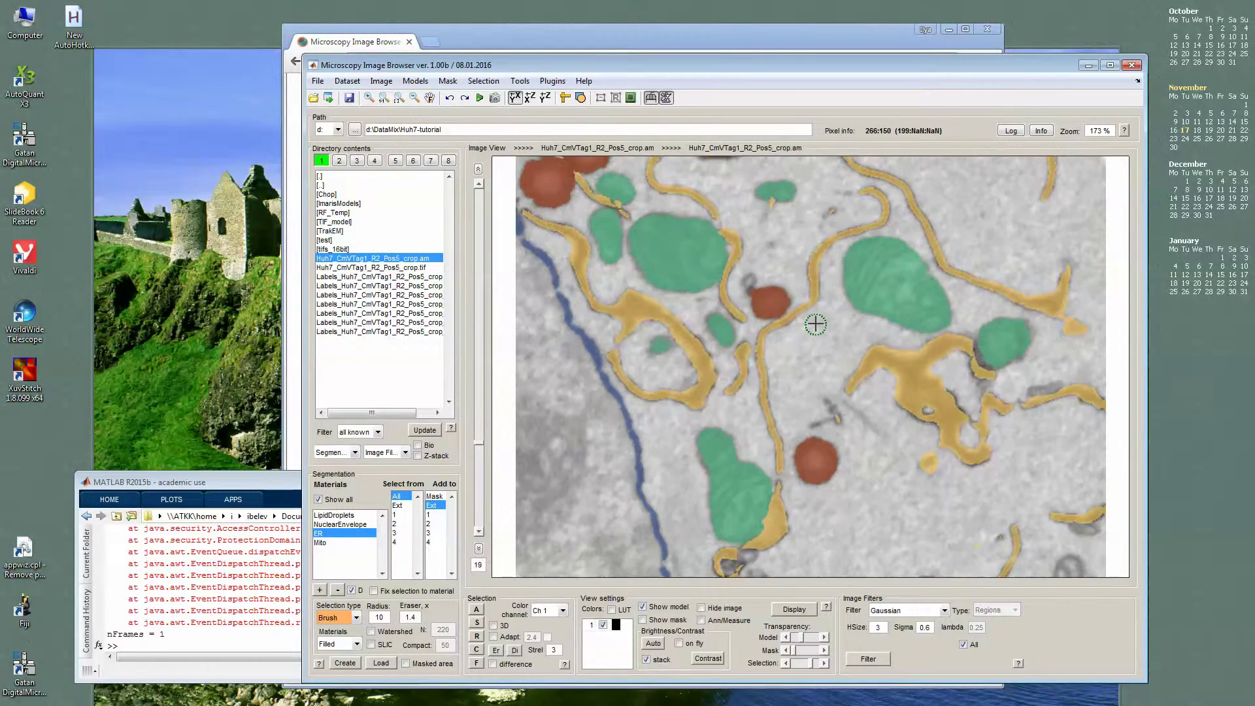
scroll(661, 397, "down", 3)
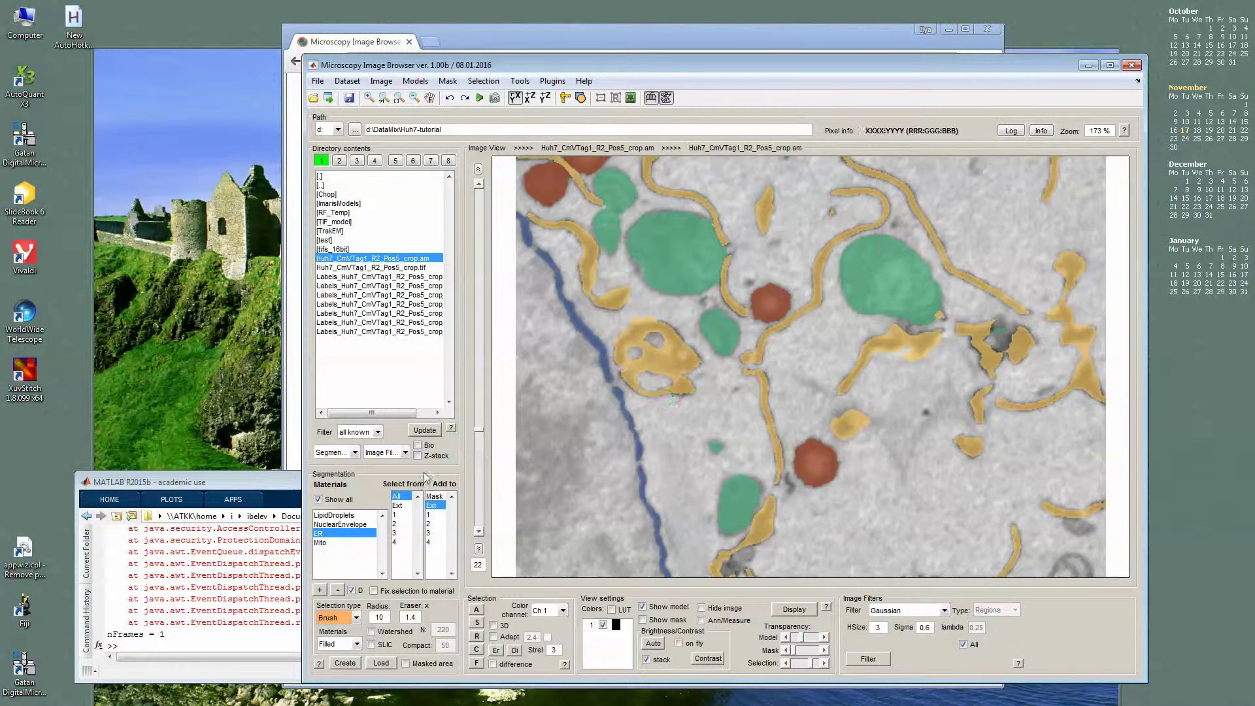
left_click(389, 453)
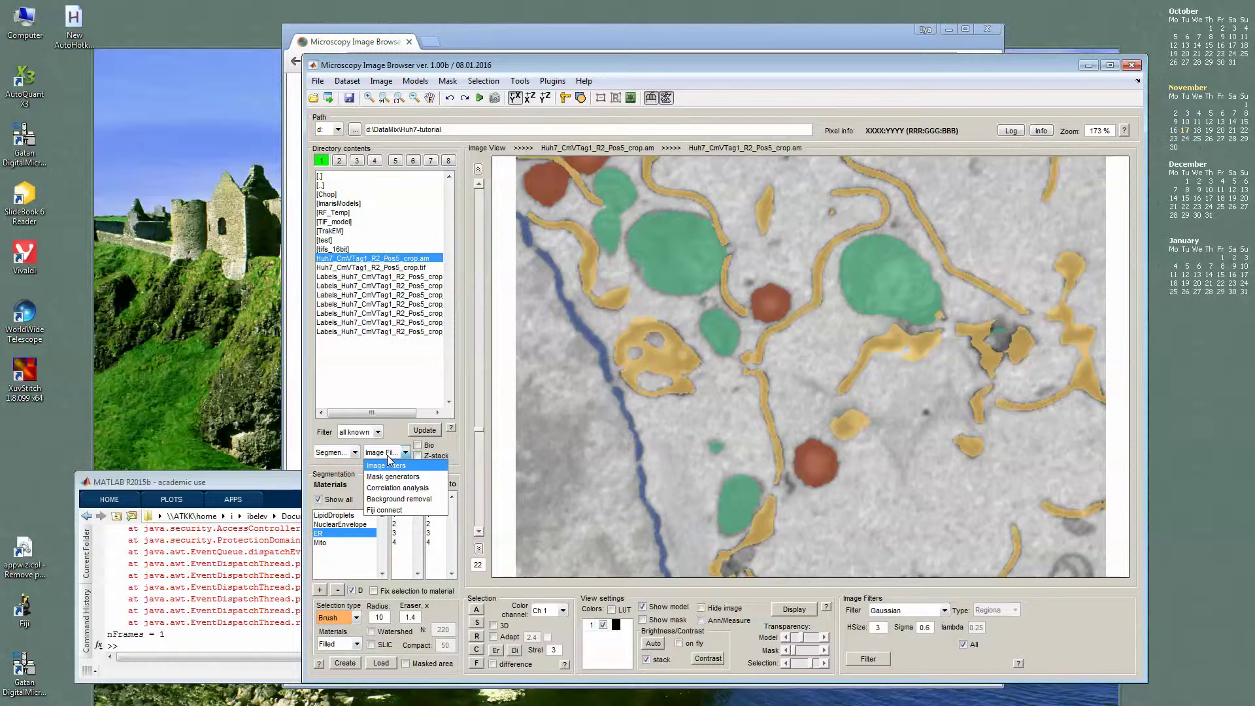
left_click(395, 440)
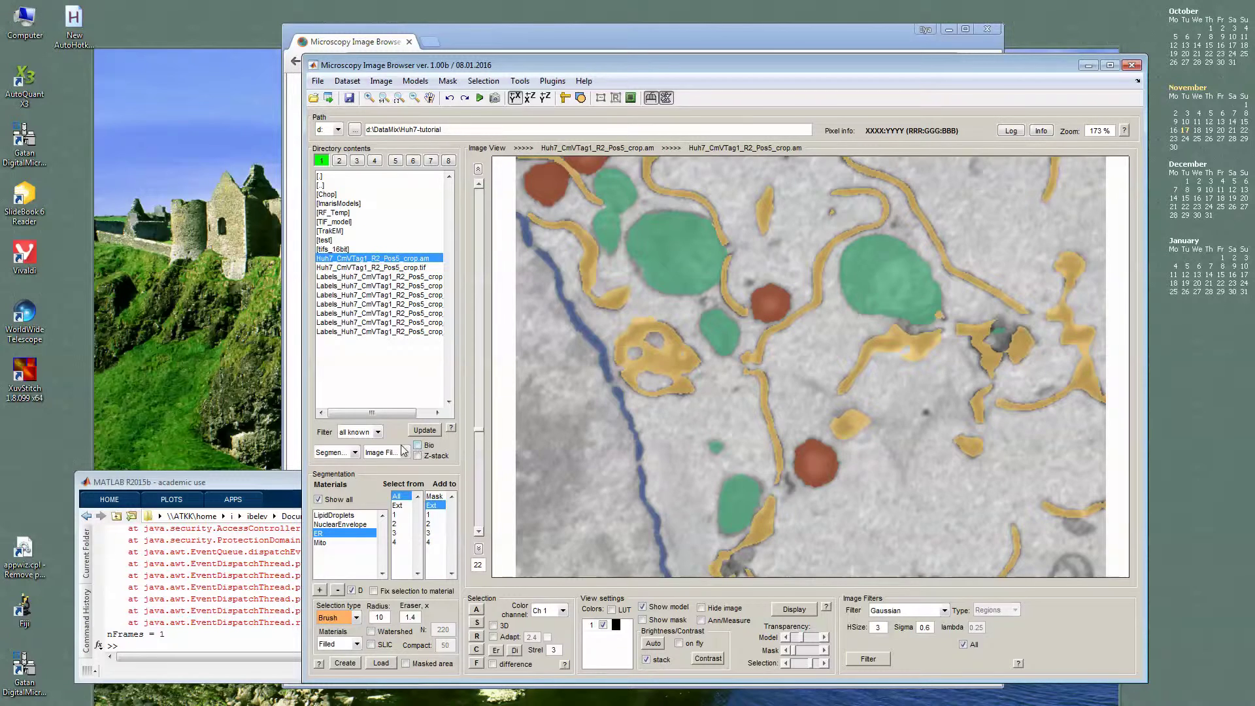
left_click(405, 452)
left_click(404, 453)
- Briefly switch to ROI tools and back, then show the Fiji Connect panel and start Fiji
left_click(355, 453)
left_click(336, 468)
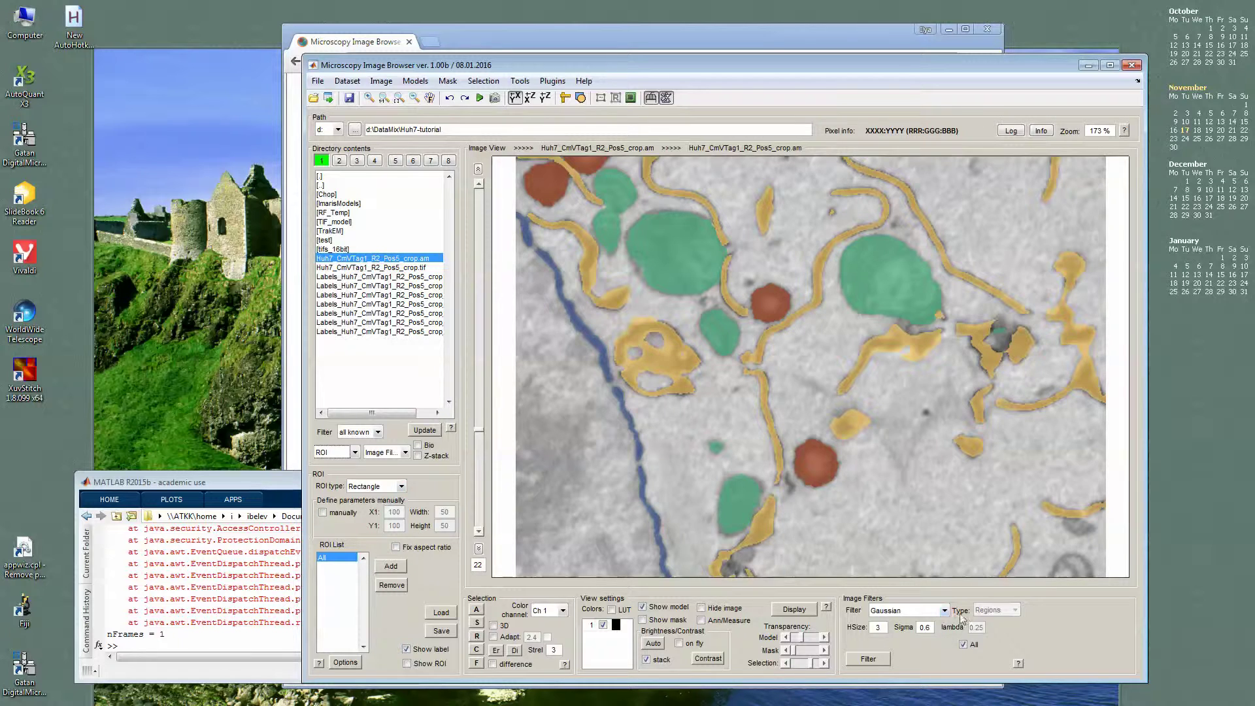
left_click(355, 453)
left_click(337, 461)
left_click(393, 453)
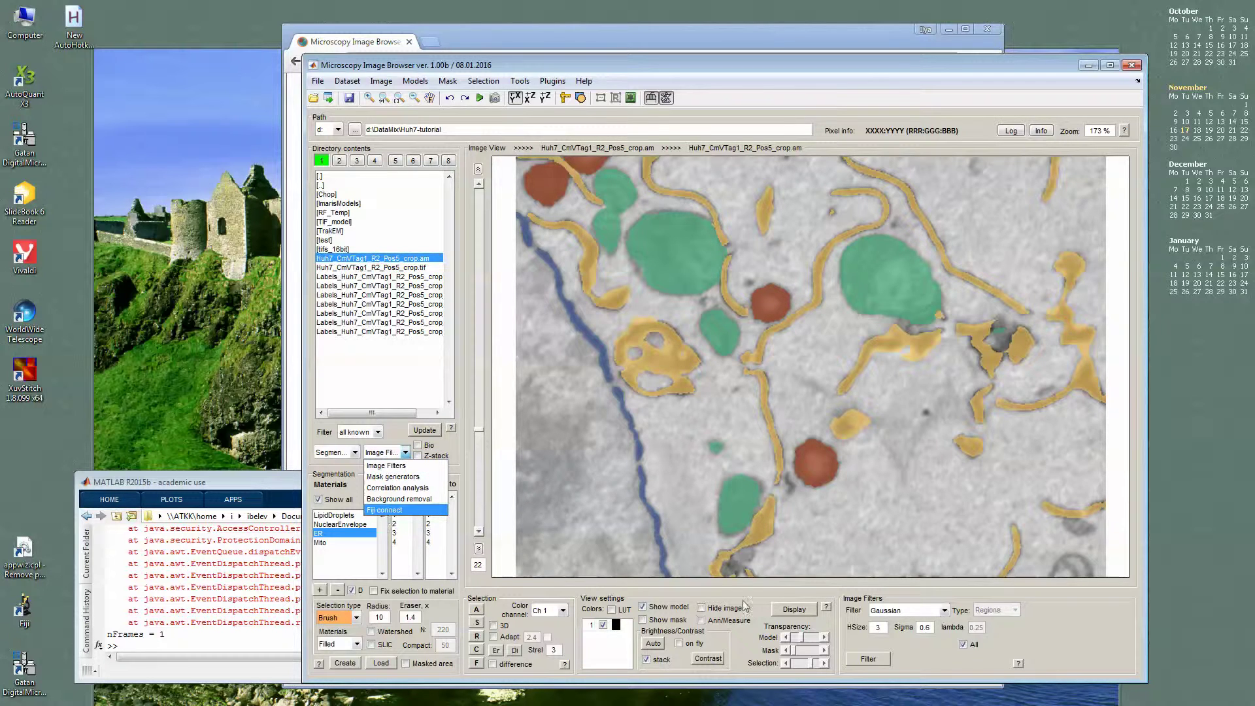
left_click(382, 511)
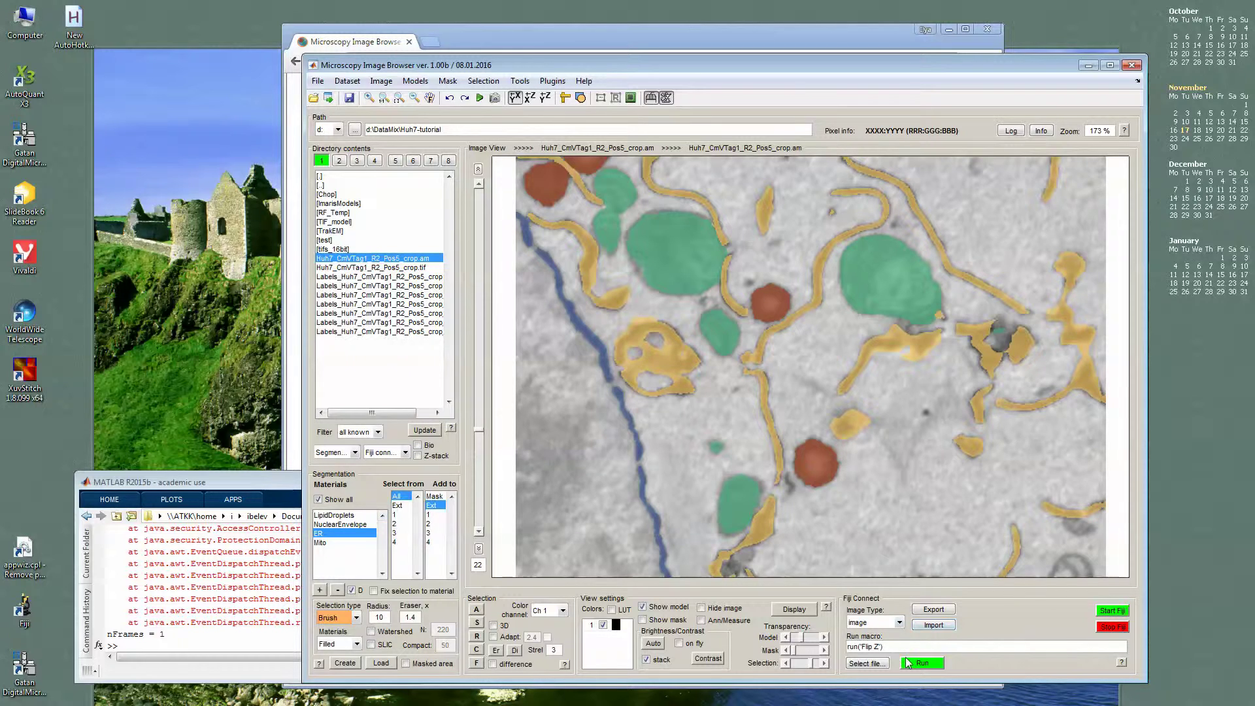
left_click(1113, 613)
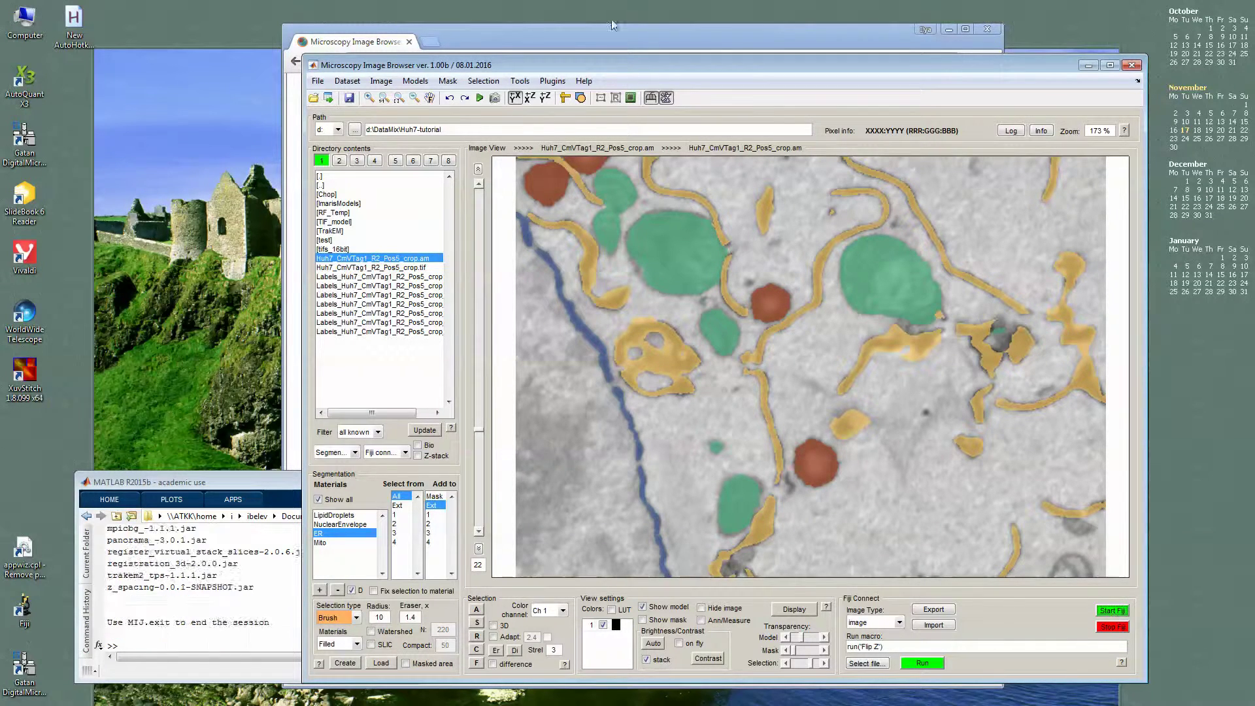
- Dismiss the Fiji plugin error and set Fiji Connect's Image Type to 'image'
left_click(622, 250)
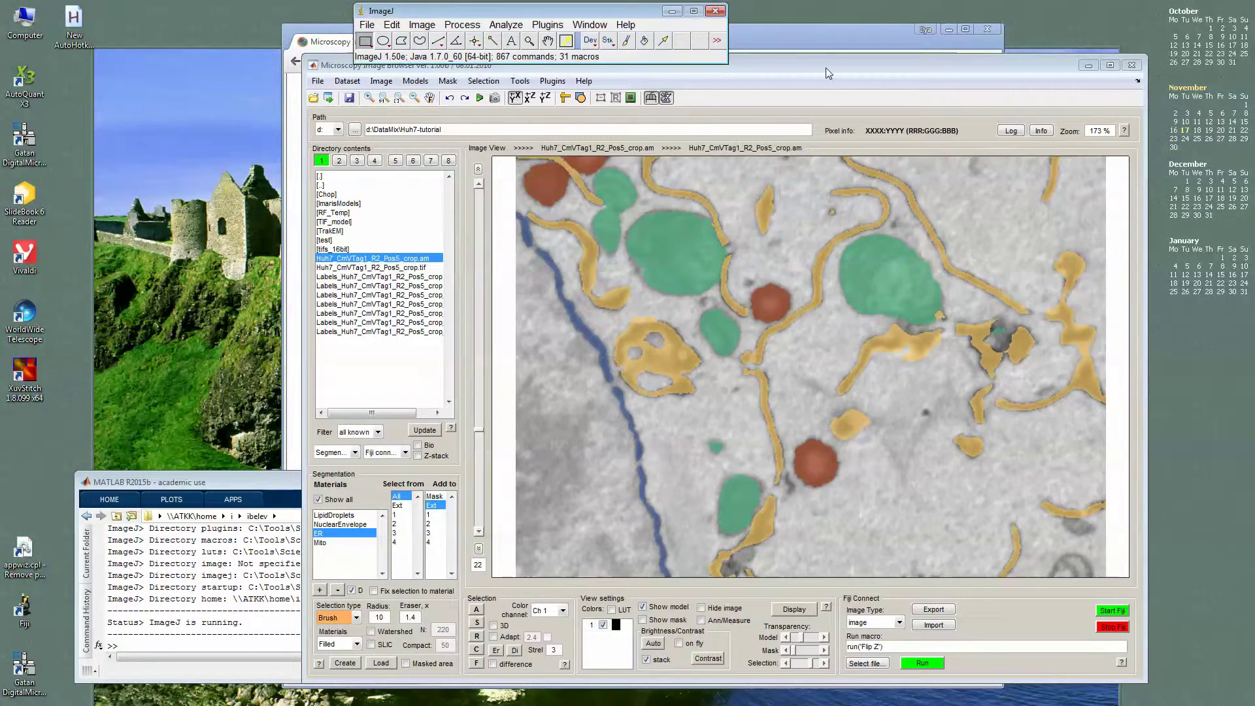
left_click_drag(826, 74, 817, 91)
left_click(868, 641)
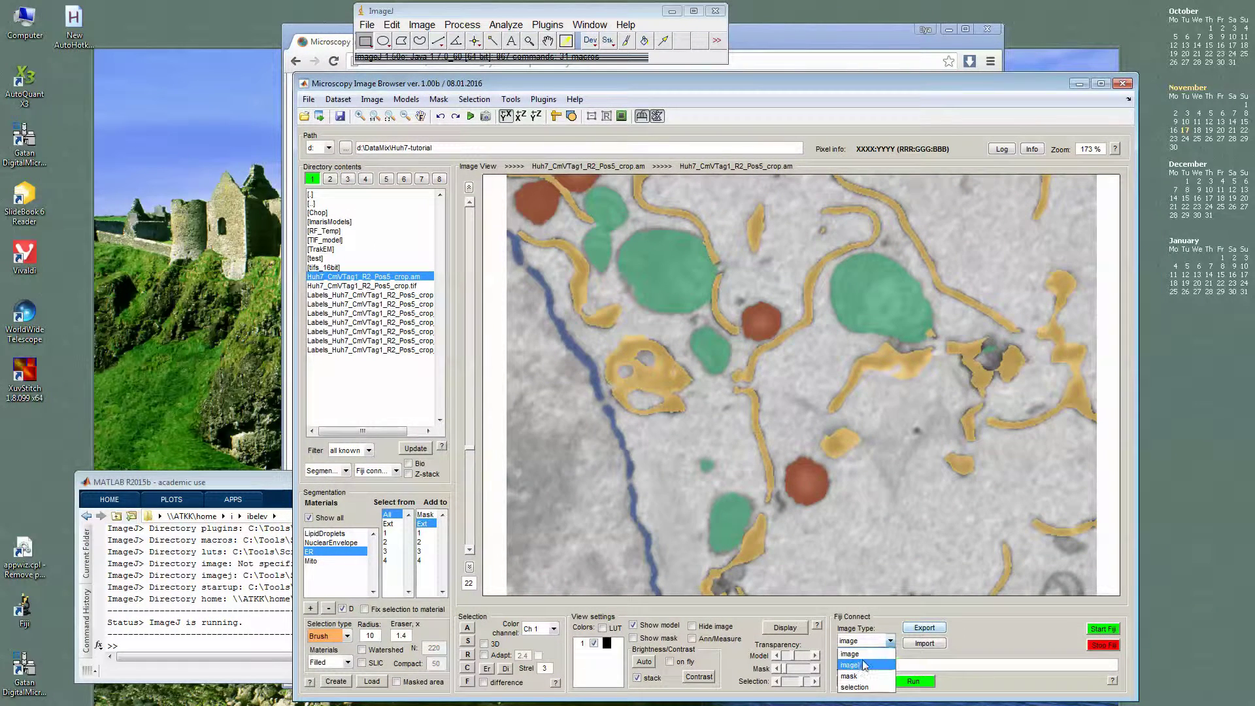
left_click(864, 665)
left_click(867, 643)
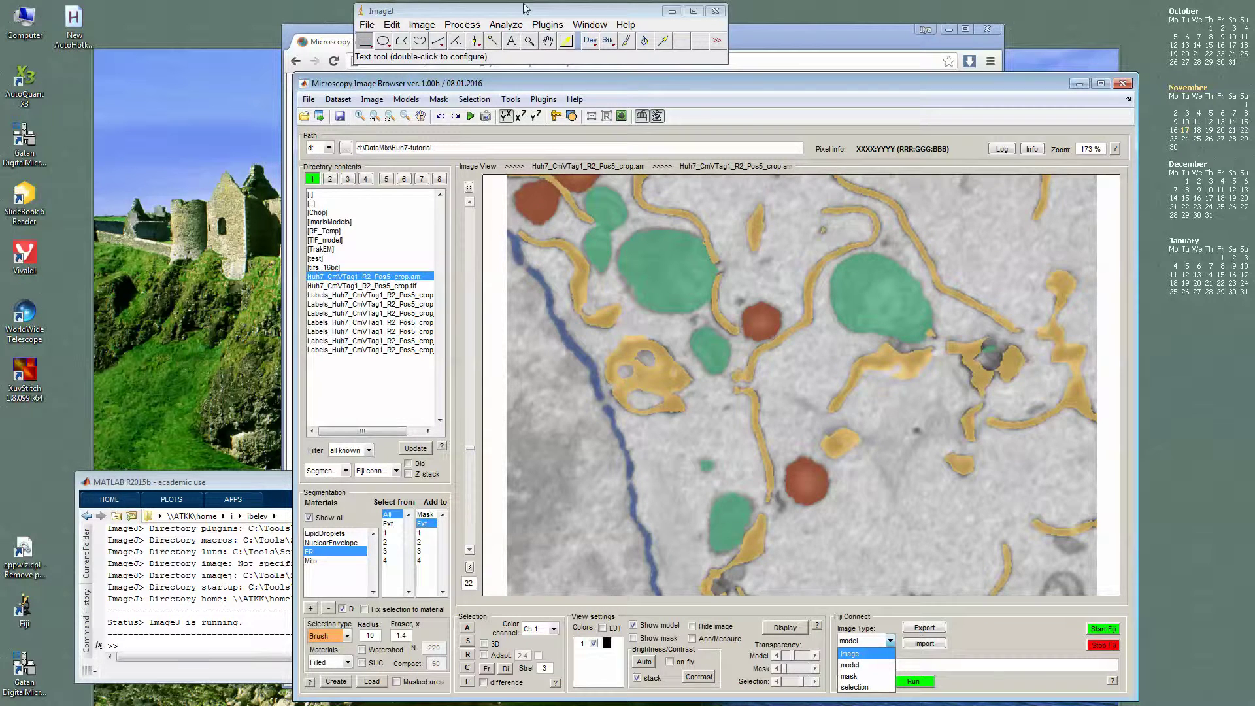
left_click(854, 655)
left_click(866, 642)
left_click(862, 654)
- Export the image stack to Fiji under the name 'Image'
left_click(923, 628)
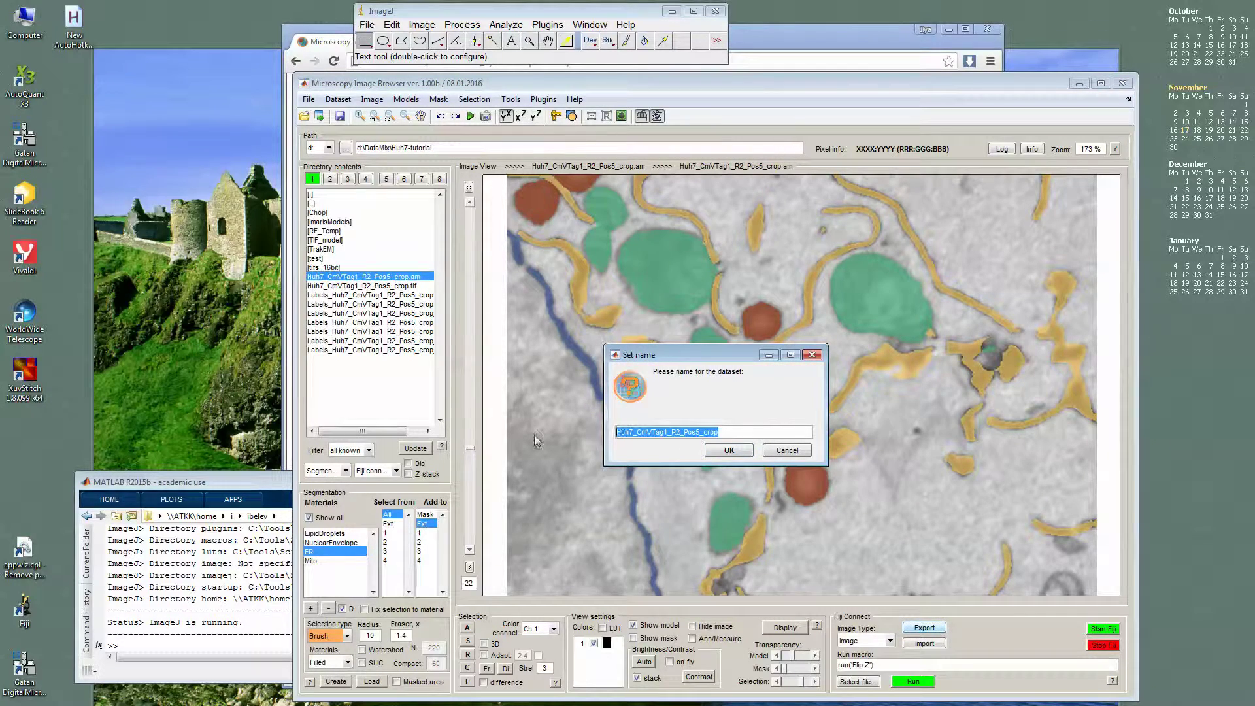
type("Image")
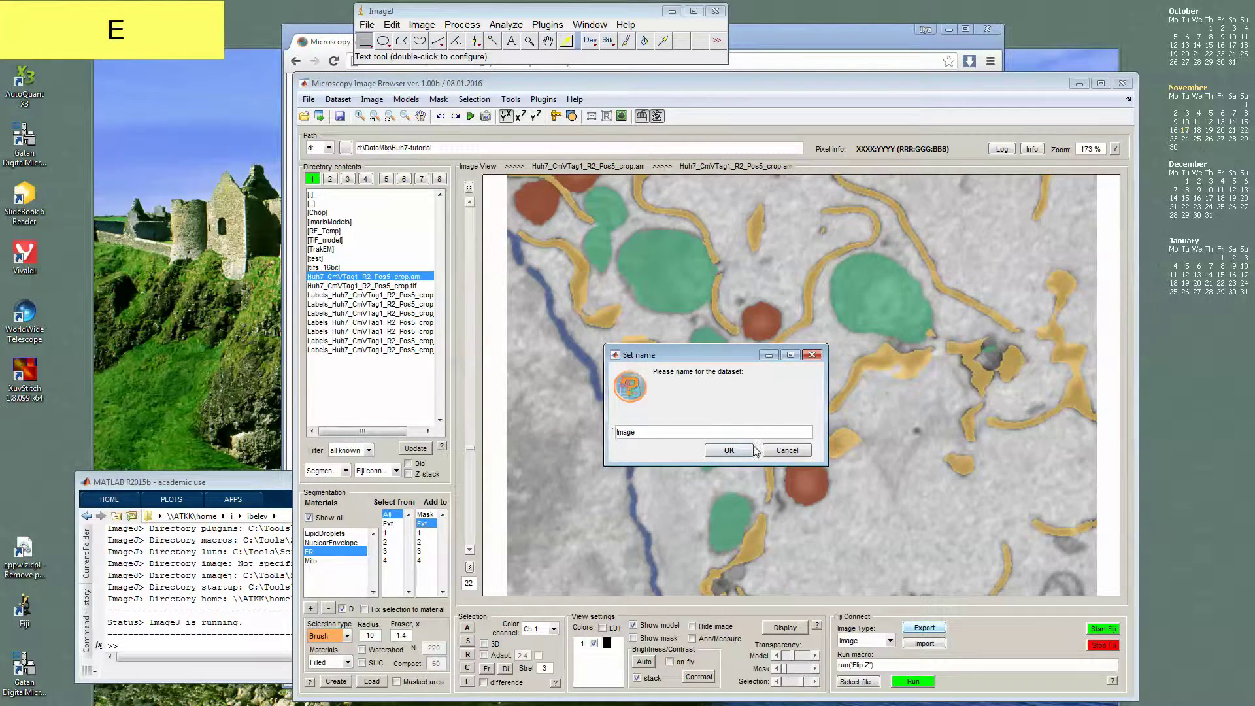
left_click(750, 450)
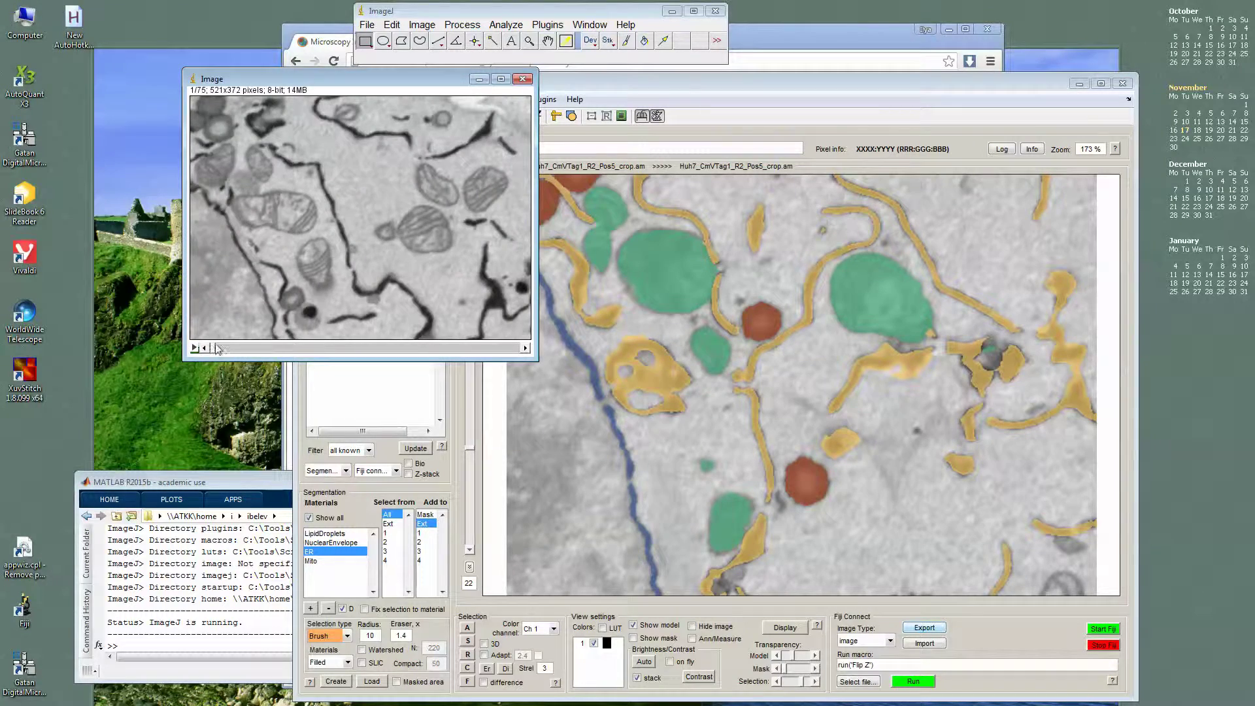
left_click_drag(215, 348, 374, 348)
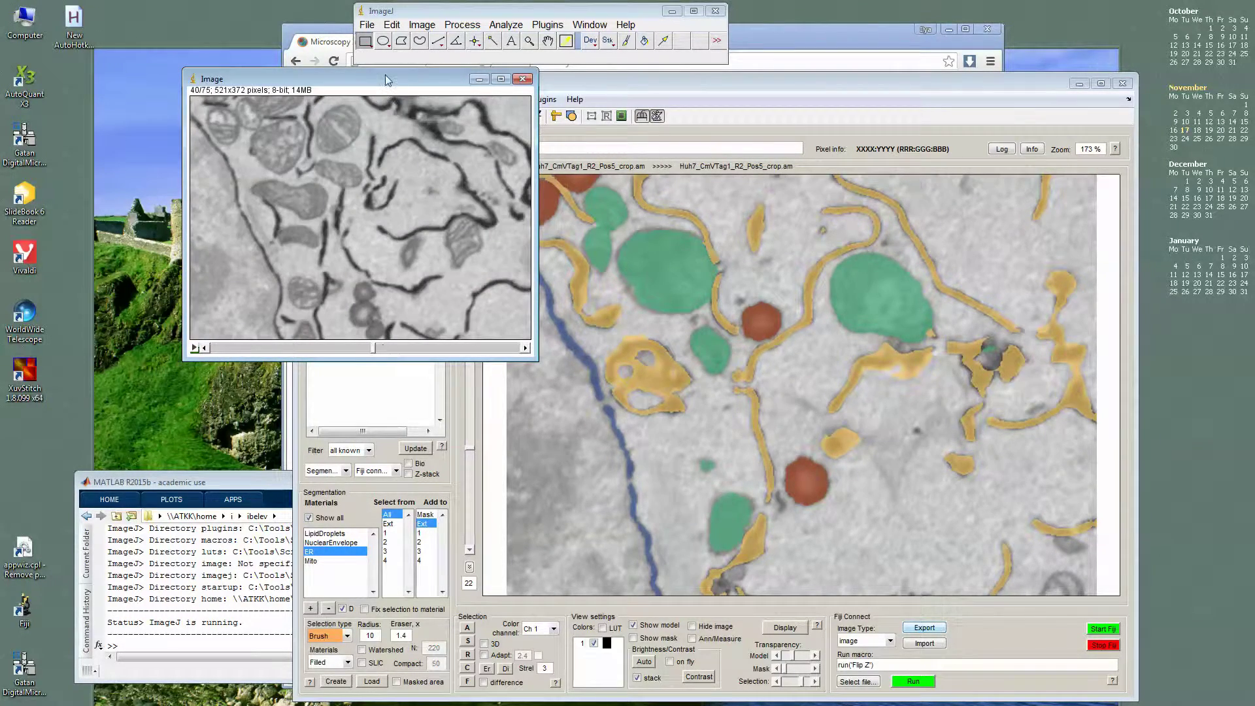
- Apply Process > Binary > Make Binary with the Default method to every slice of Image
left_click_drag(385, 75, 362, 81)
left_click(419, 26)
mouse_move(547, 24)
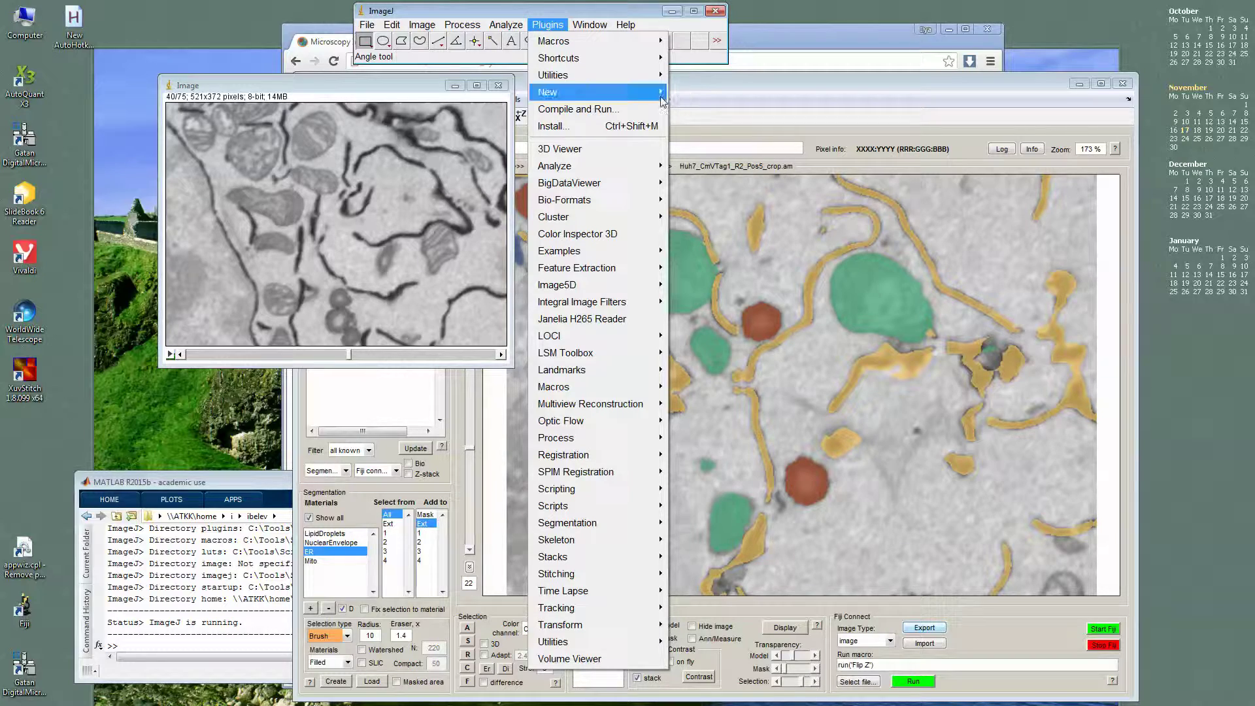
left_click(491, 25)
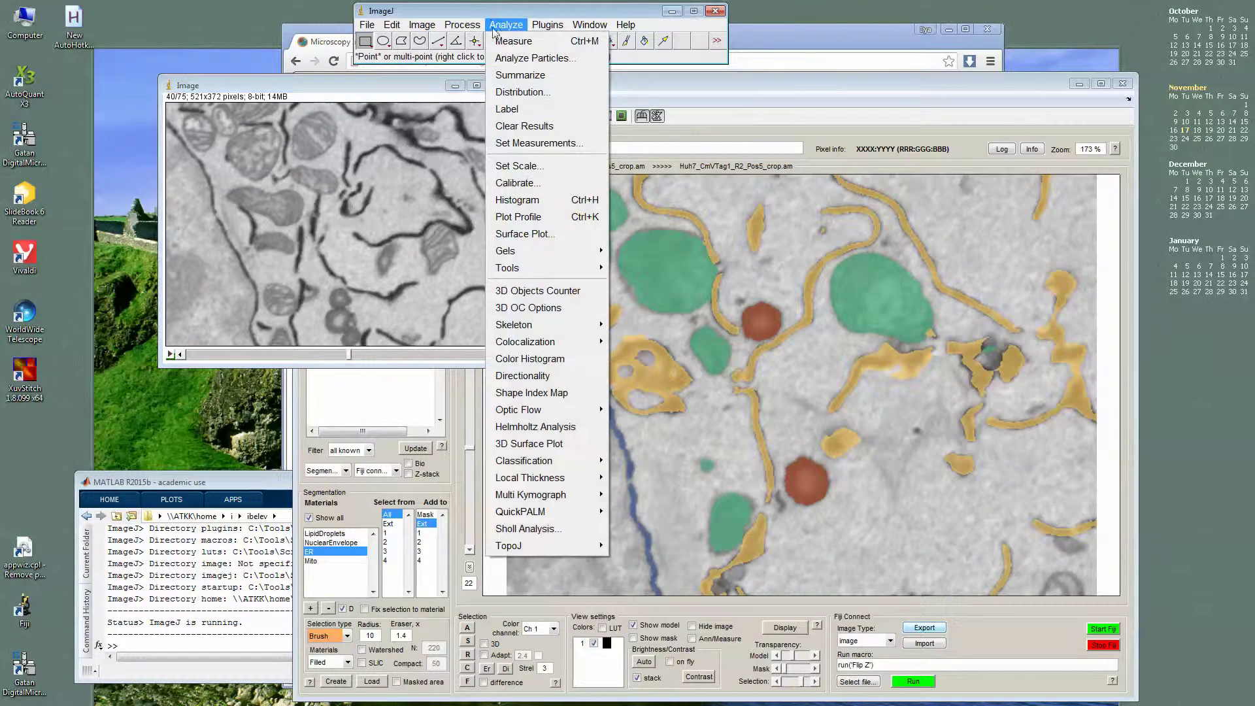
mouse_move(463, 28)
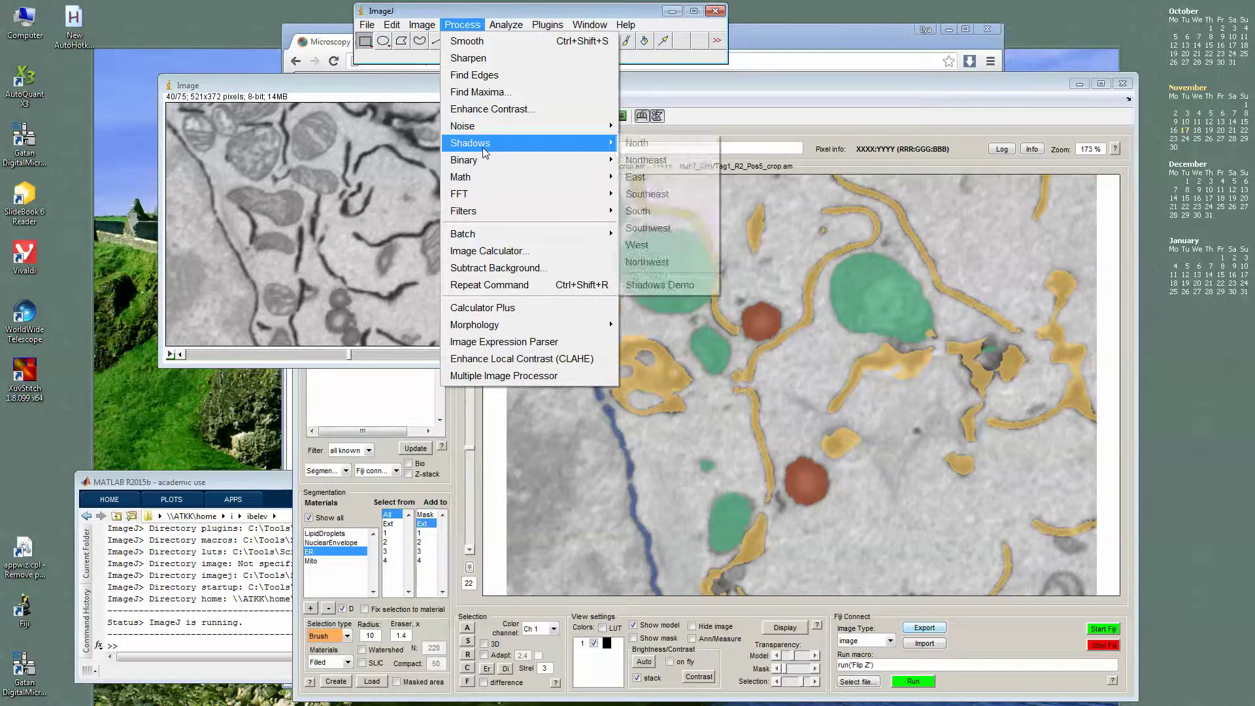
mouse_move(484, 163)
left_click(634, 162)
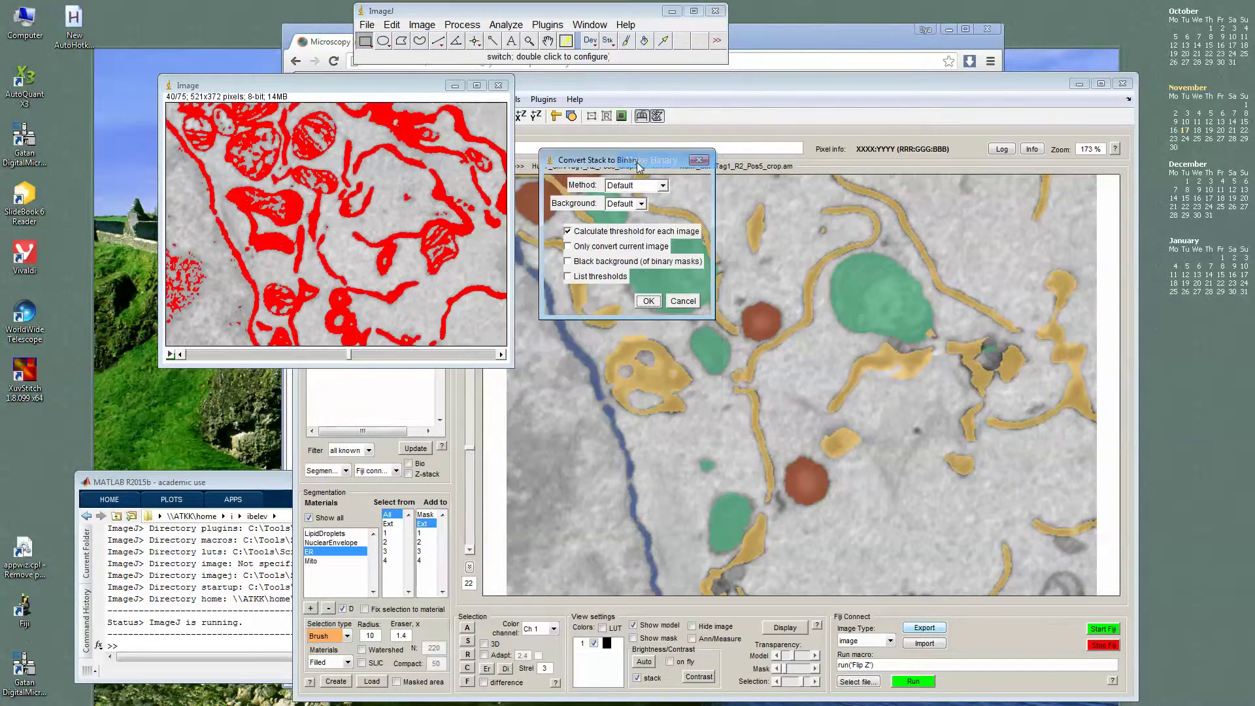
left_click(648, 302)
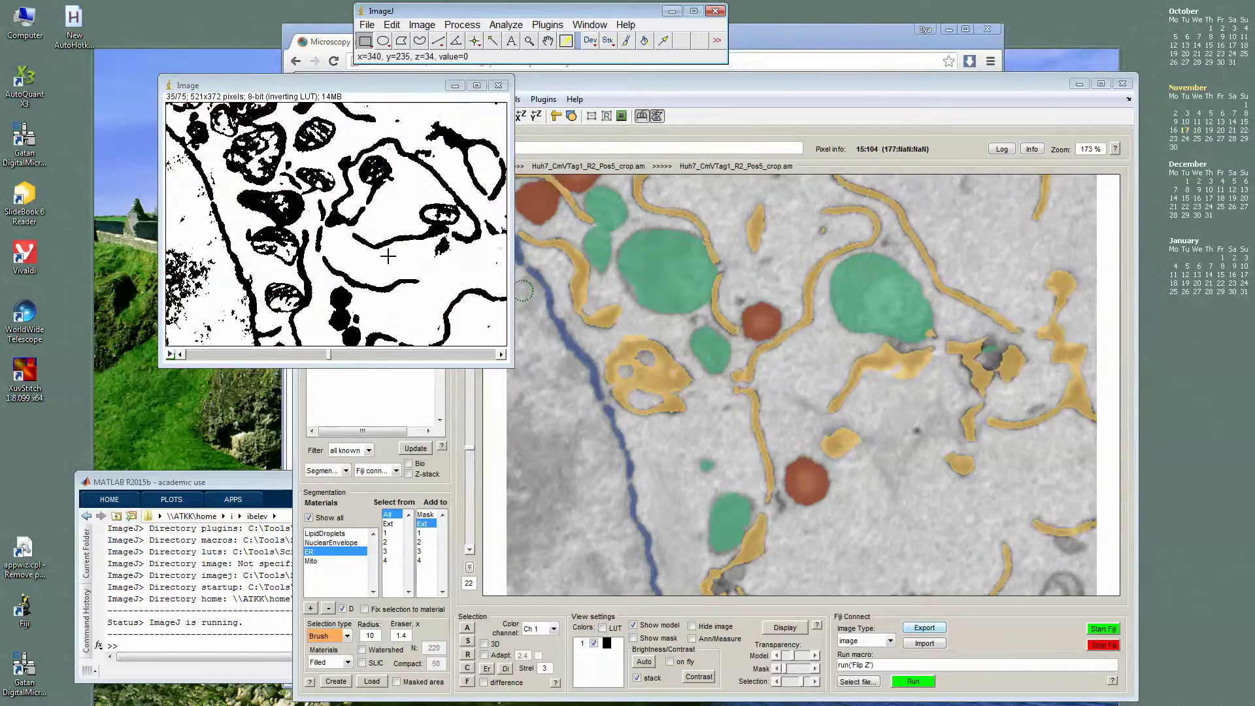
- Switch to empty dataset slot 2 and import Fiji's binary Image stack as type 'image'
left_click(738, 97)
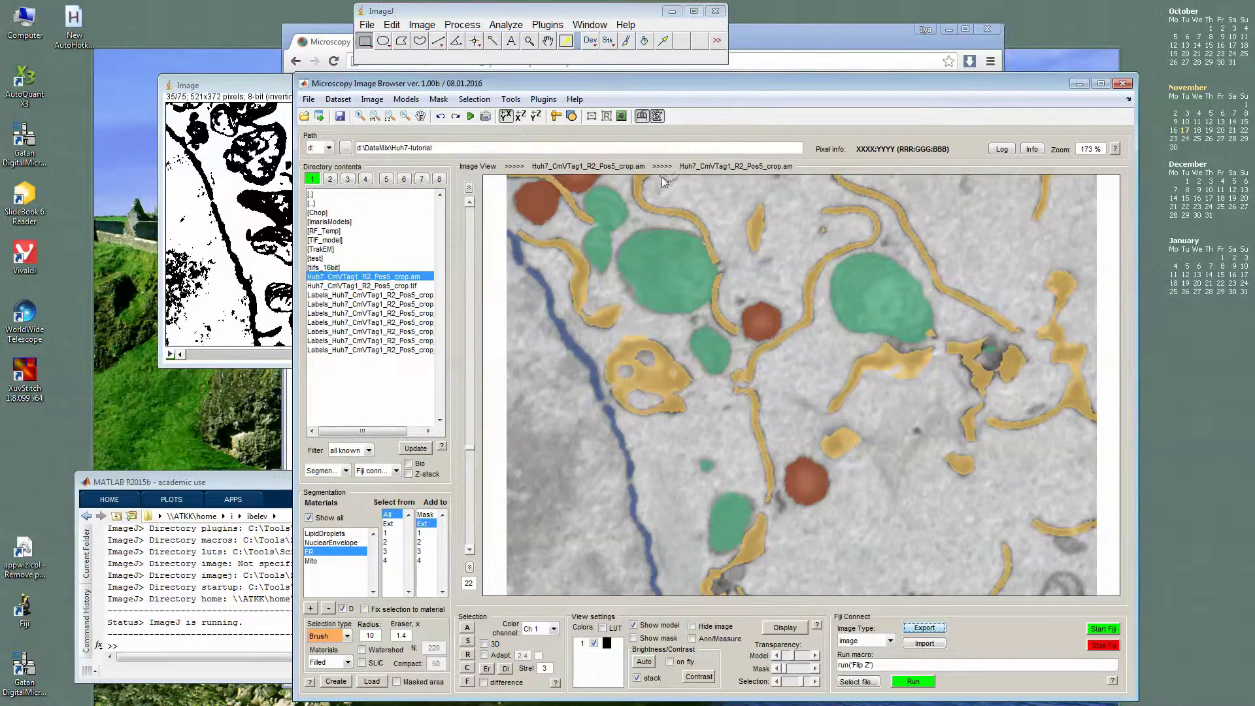
left_click(330, 179)
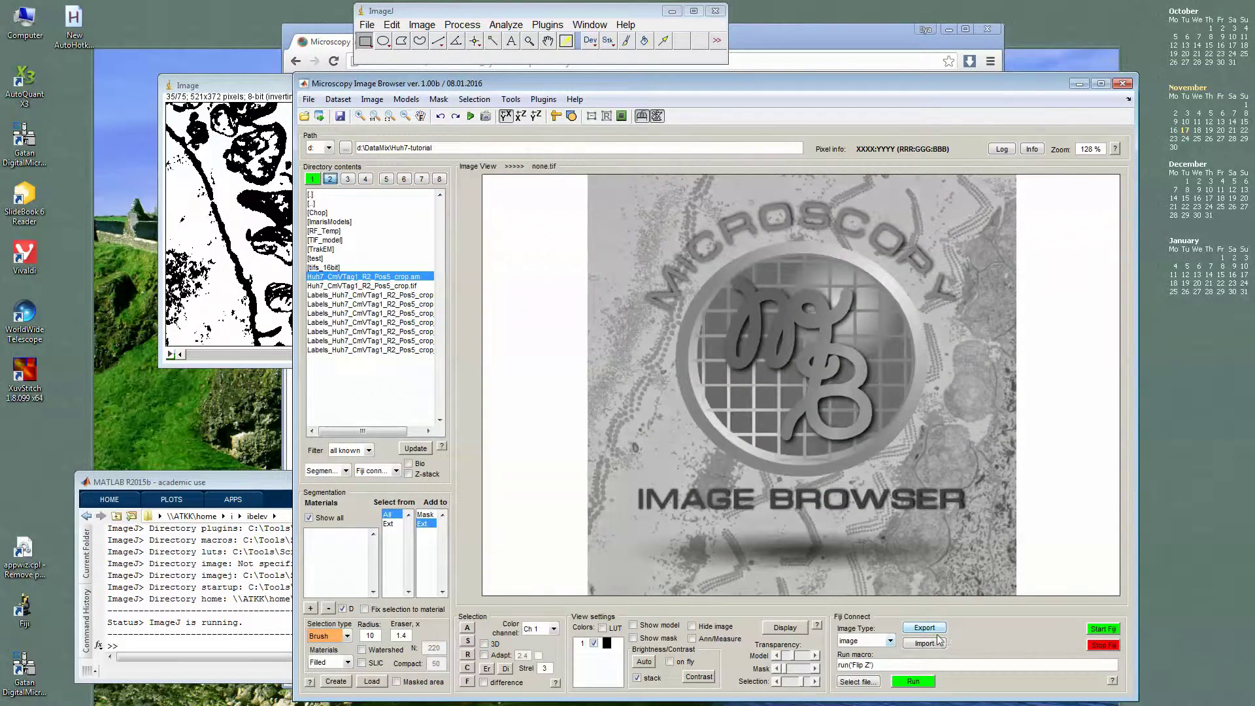
left_click(891, 641)
left_click(857, 652)
left_click(924, 644)
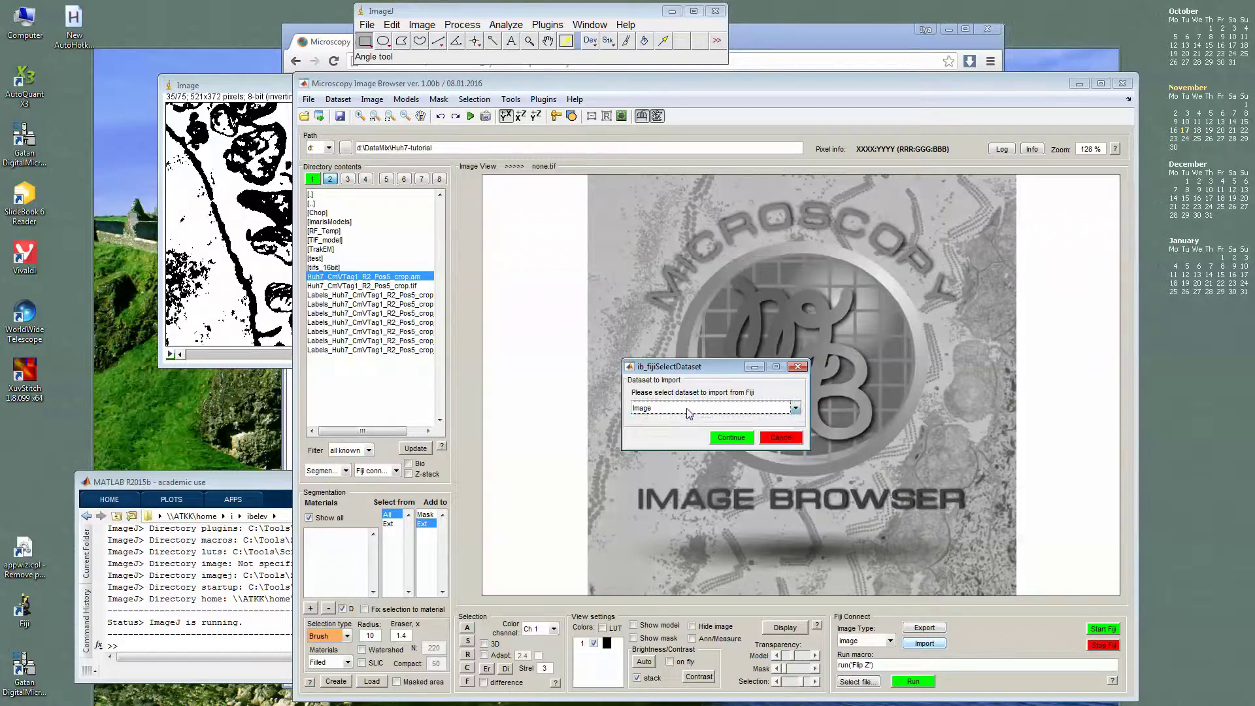
left_click(741, 441)
scroll(750, 459, "down", 10)
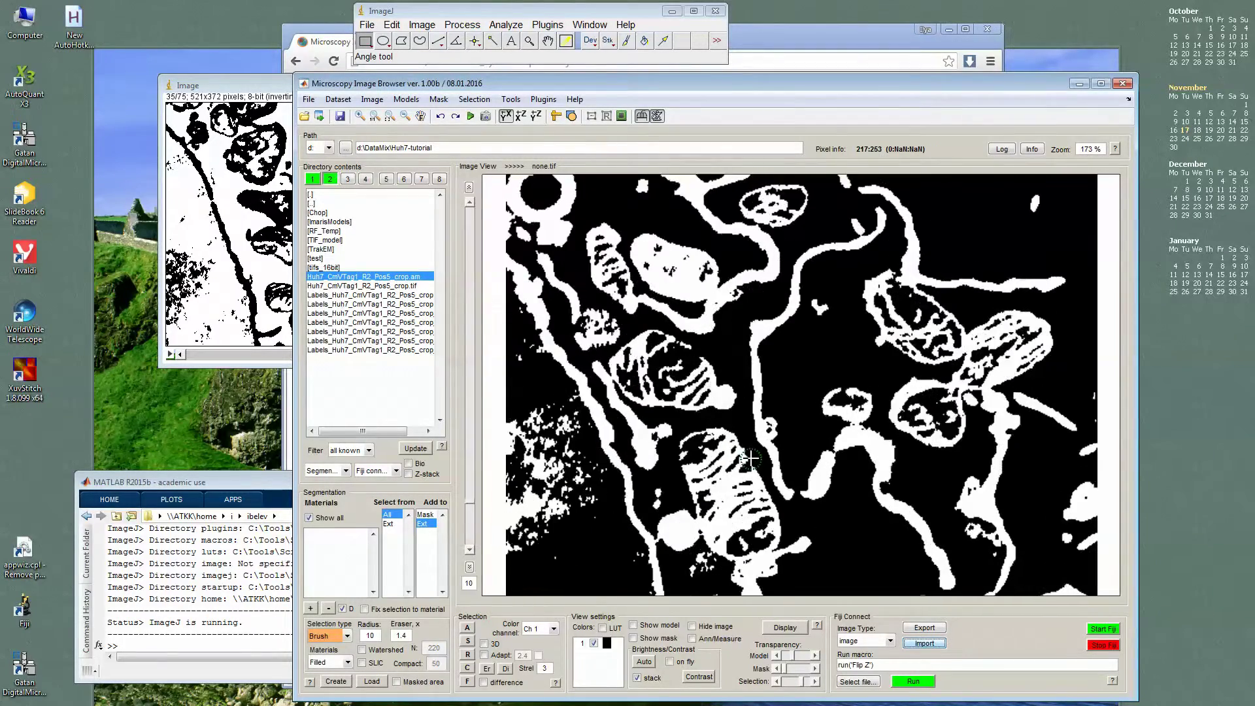
scroll(750, 459, "down", 5)
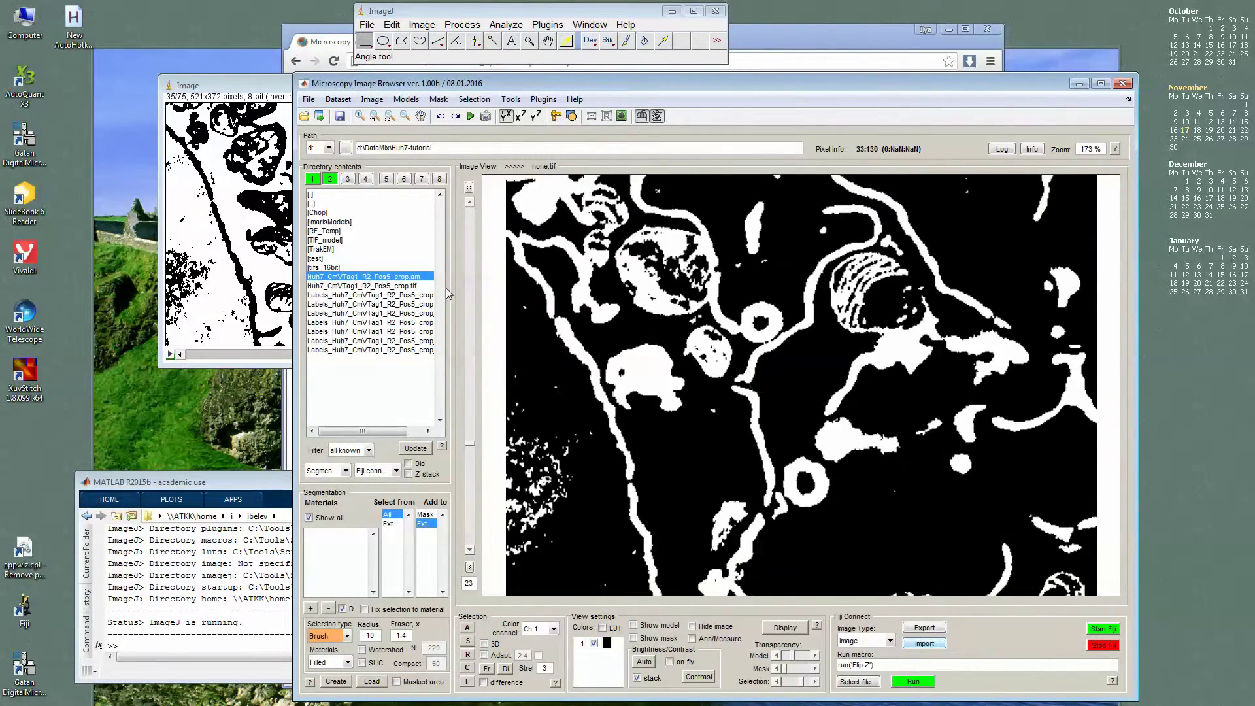
left_click(260, 242)
left_click(809, 451)
scroll(810, 451, "down", 1)
scroll(809, 451, "up", 1)
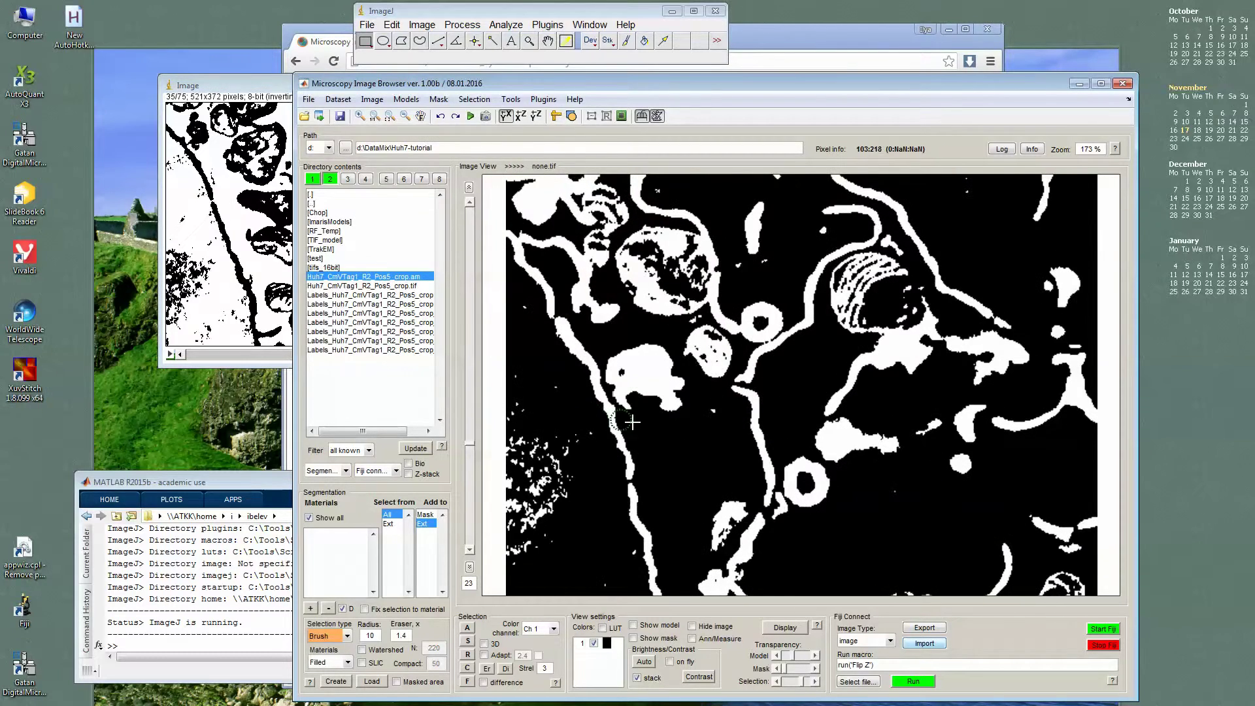
- Reopen Huh7_CmVTag1_R2_Pos5_crop.am with its model shown and Image Type set to model
left_click(866, 644)
left_click(861, 659)
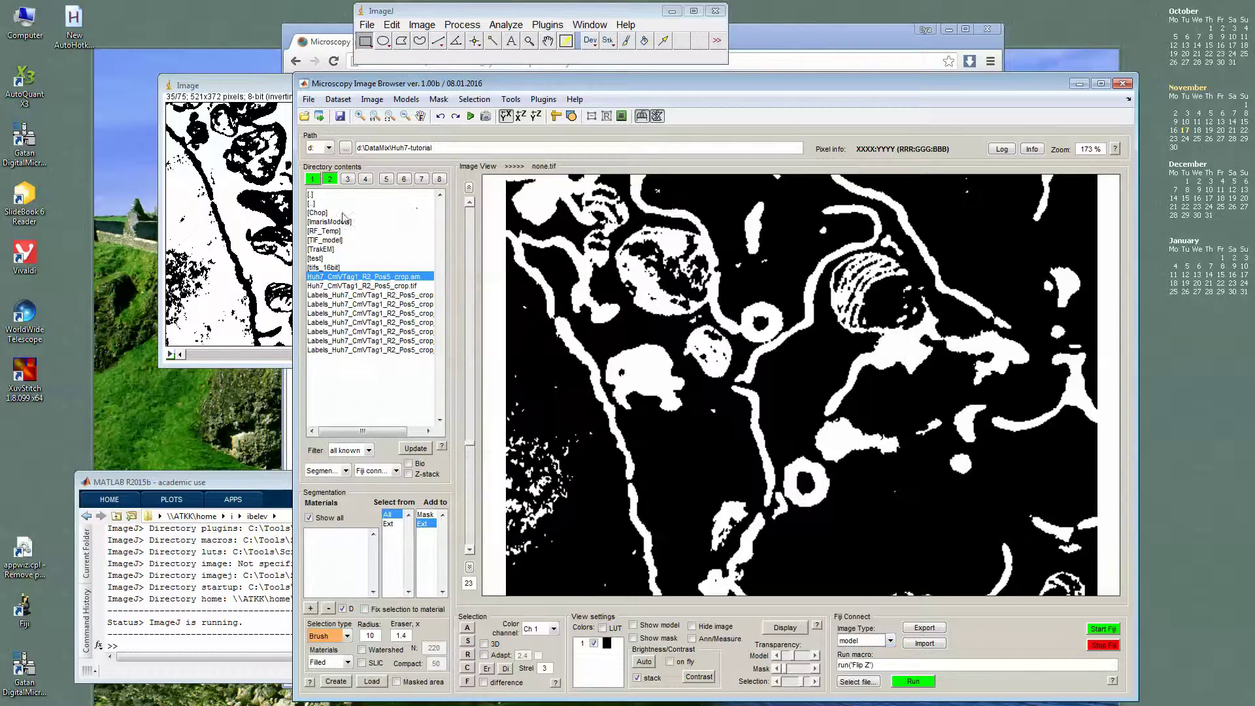
double_click(362, 277)
scroll(773, 373, "down", 3)
key("space")
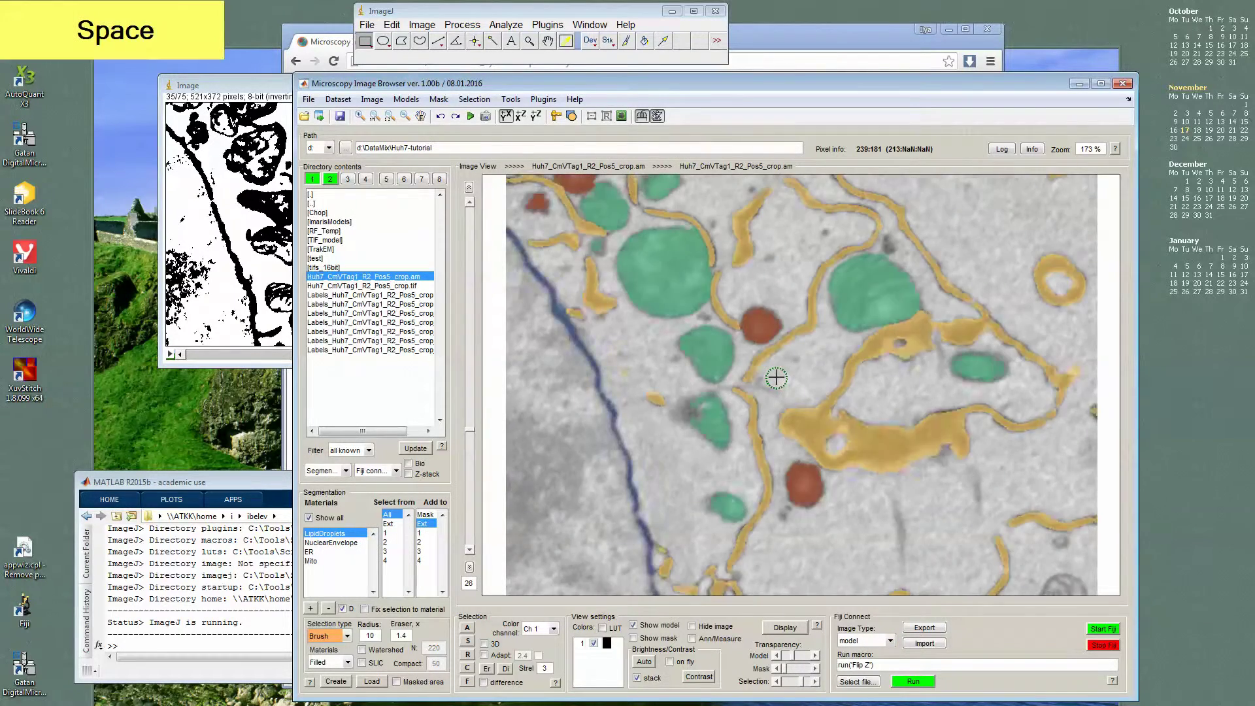
scroll(776, 378, "down", 14)
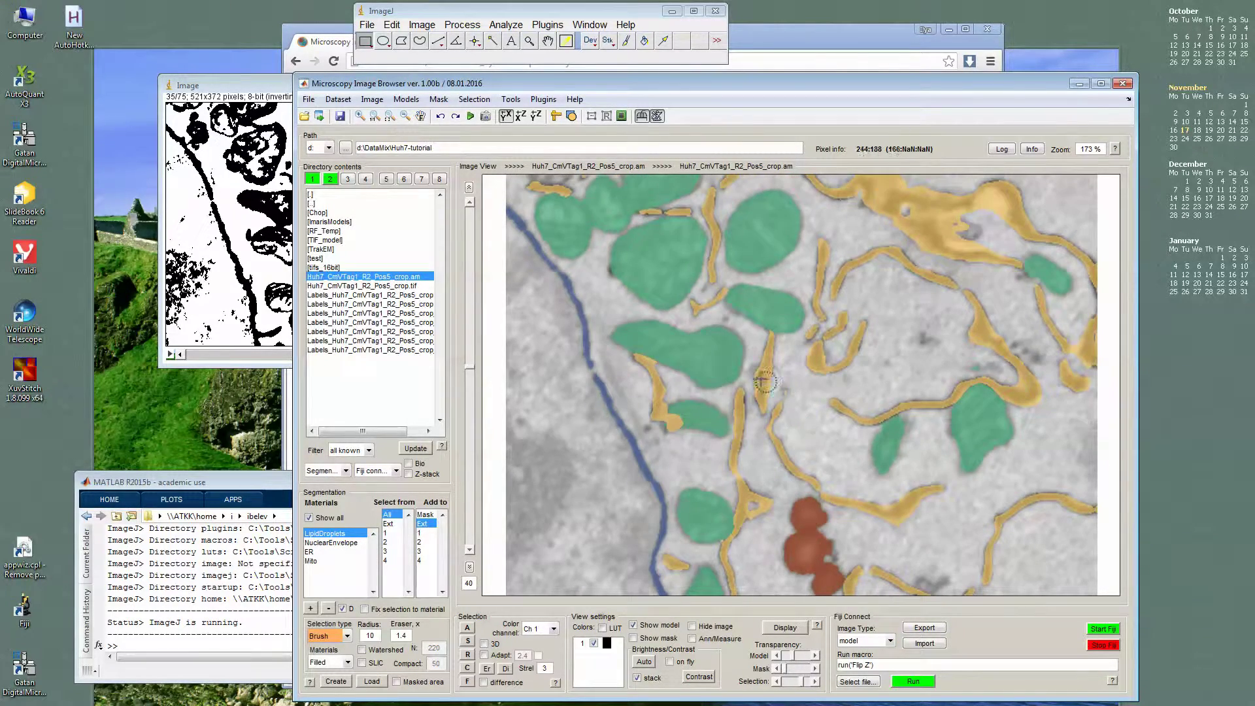
- Export the model to Fiji under its default name and step the stack to slice 28
left_click(854, 640)
left_click(854, 640)
left_click(926, 629)
left_click(727, 456)
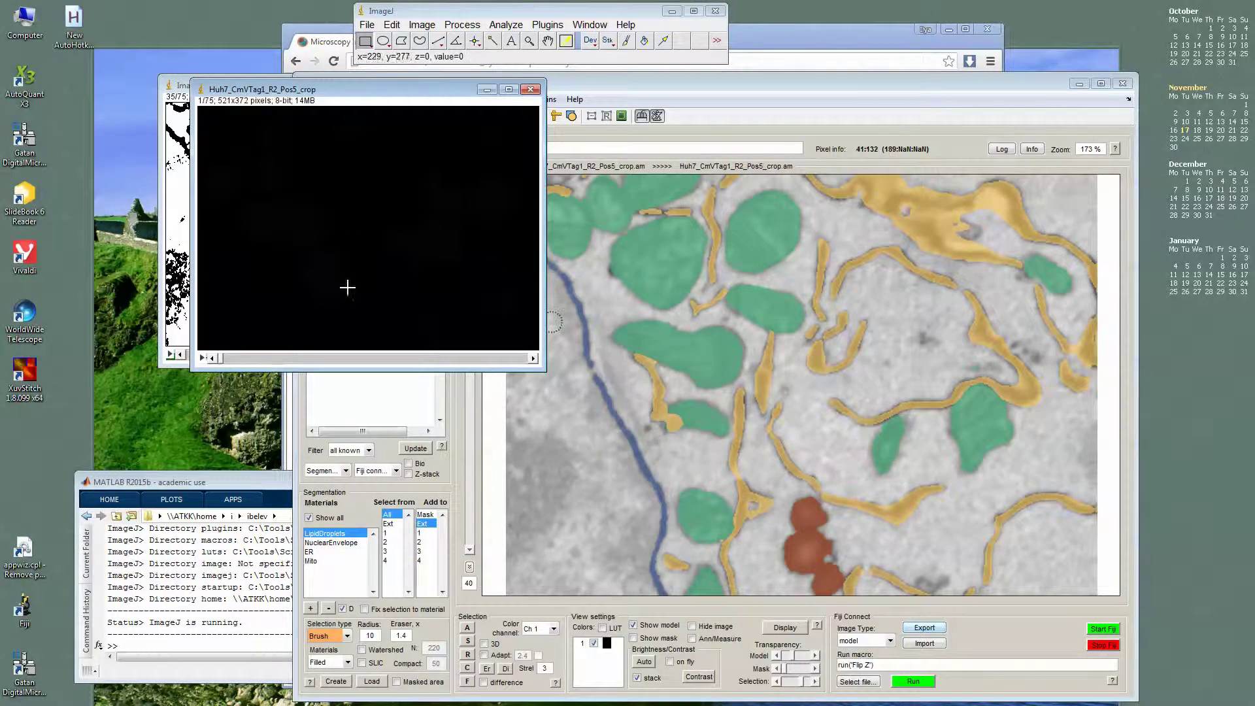
left_click_drag(224, 364, 332, 359)
left_click_drag(337, 98, 265, 191)
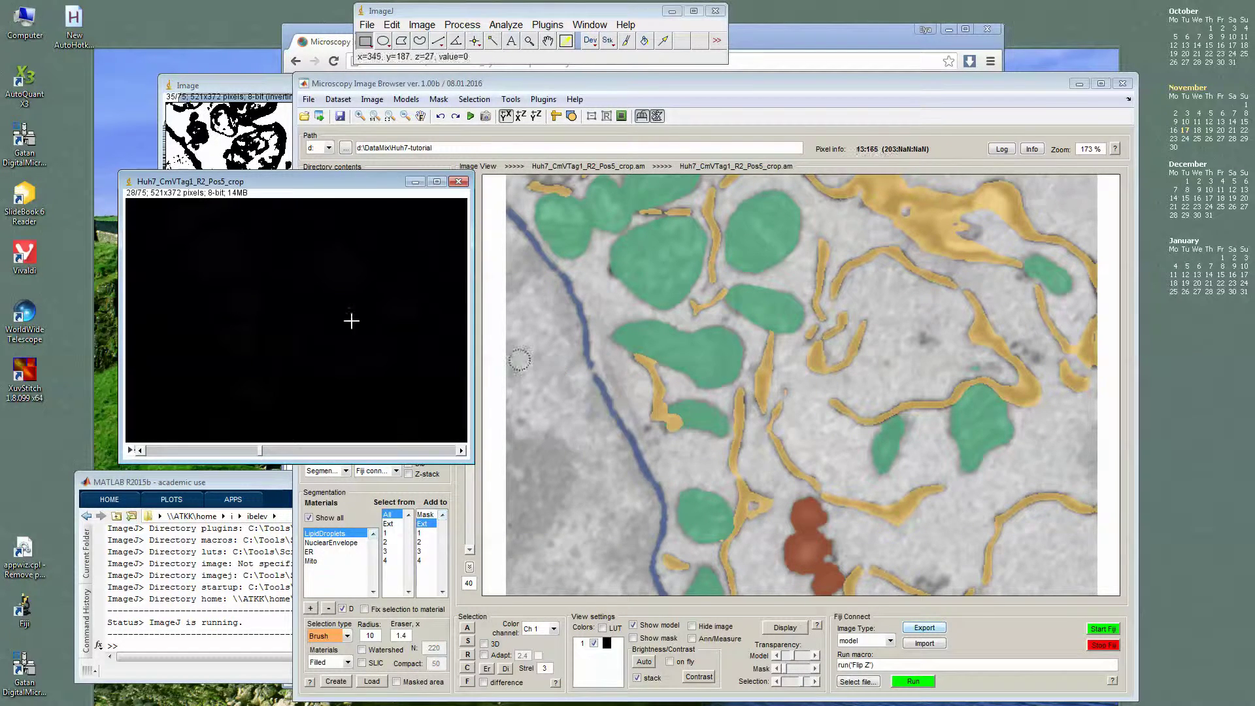
- Lower the Brightness/Contrast Maximum to 9 on the model stack, then close the dialog
left_click(422, 25)
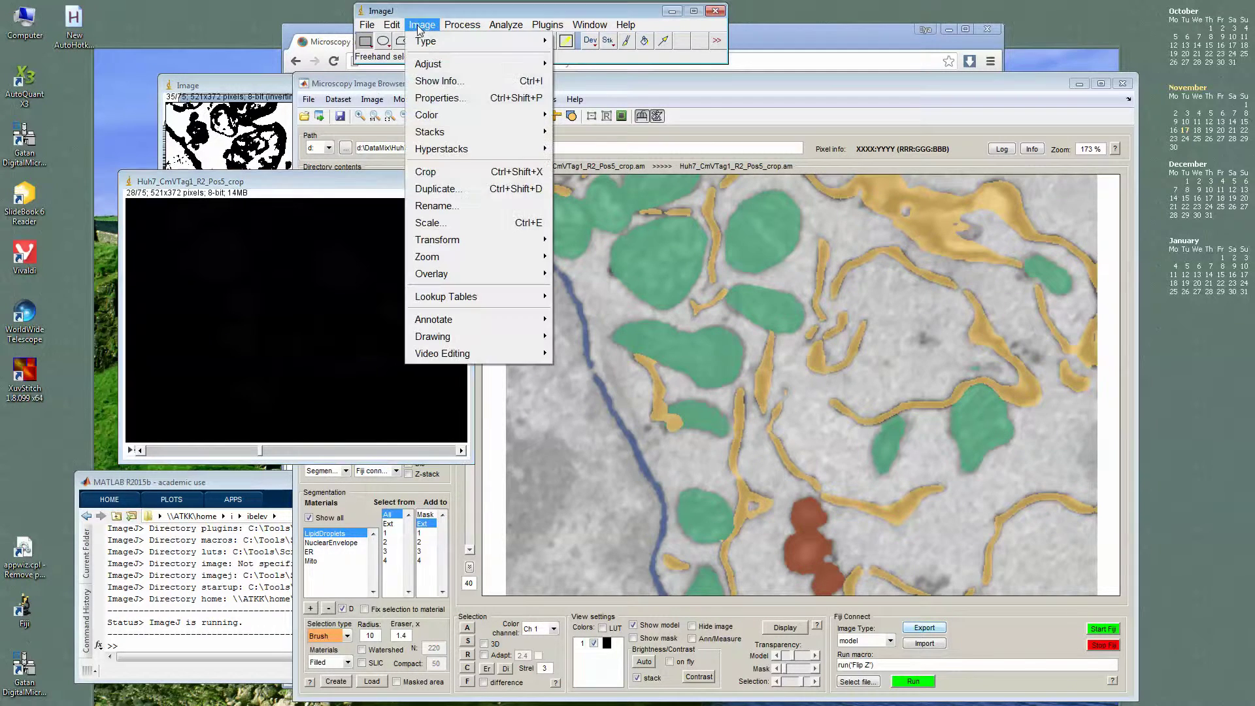
mouse_move(387, 33)
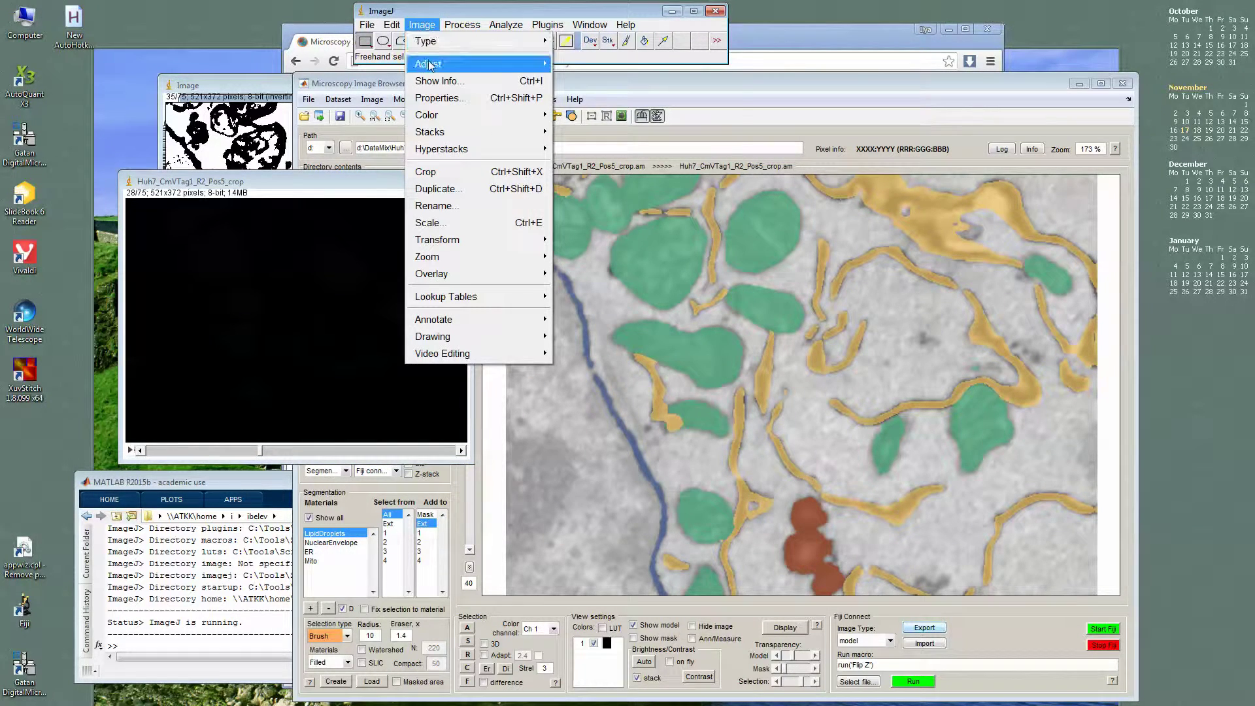
mouse_move(428, 66)
left_click(579, 66)
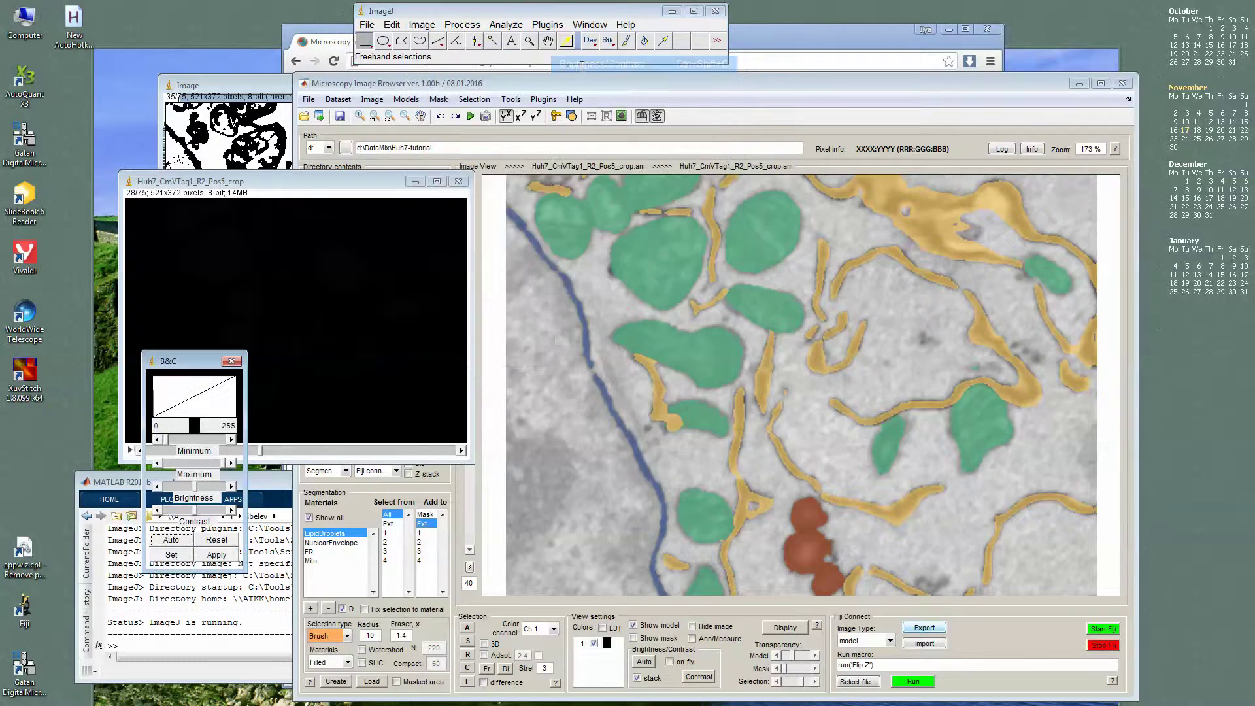
left_click_drag(199, 359, 543, 172)
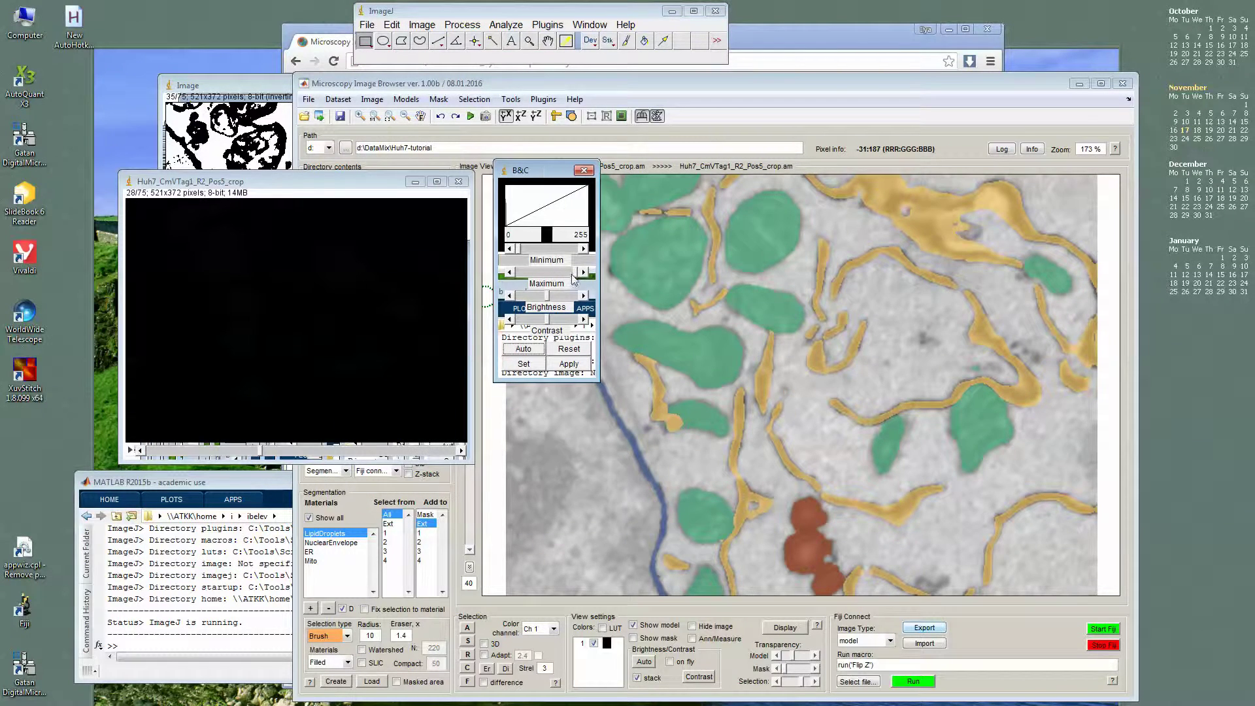
left_click_drag(576, 274, 521, 274)
scroll(336, 359, "up", 5)
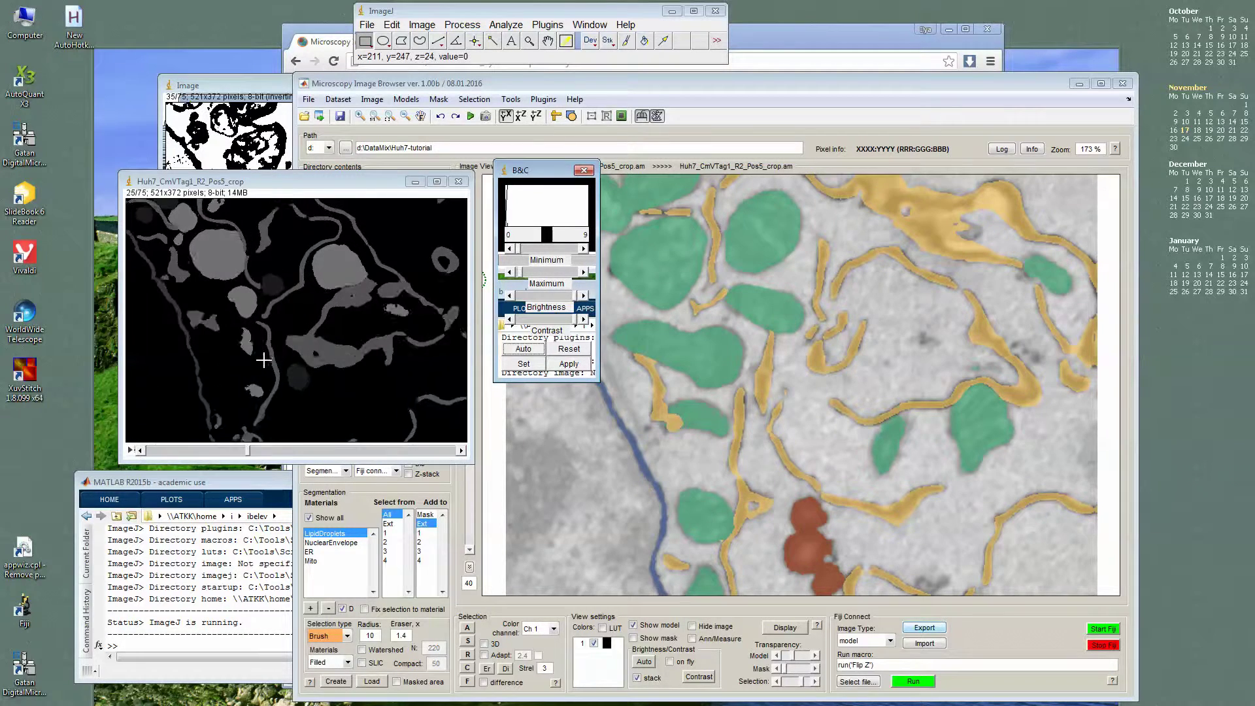
scroll(336, 363, "up", 7)
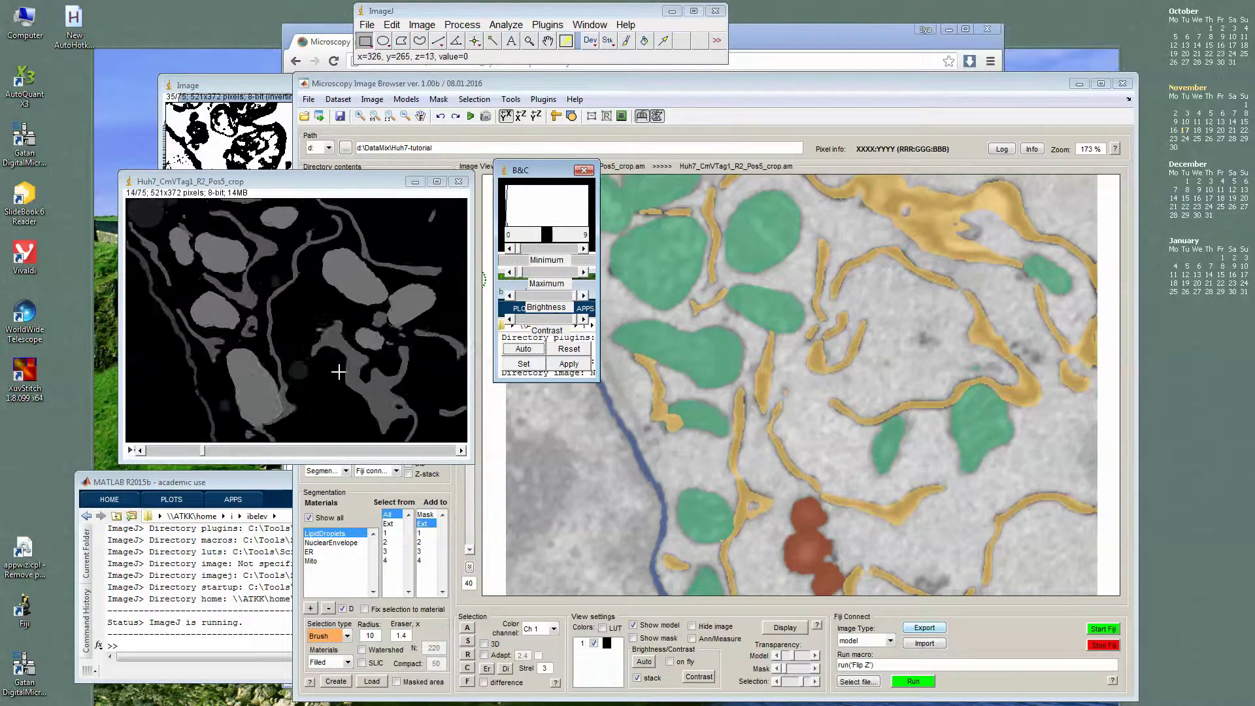
left_click(584, 170)
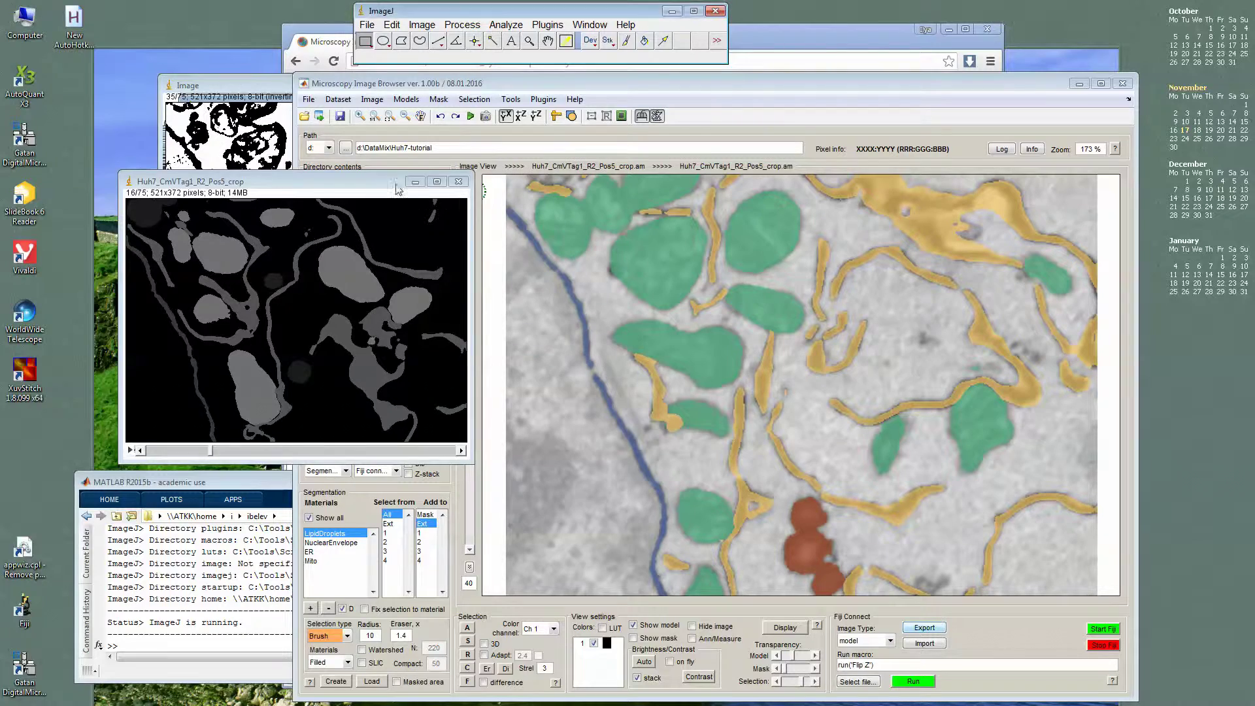
left_click_drag(397, 186, 315, 180)
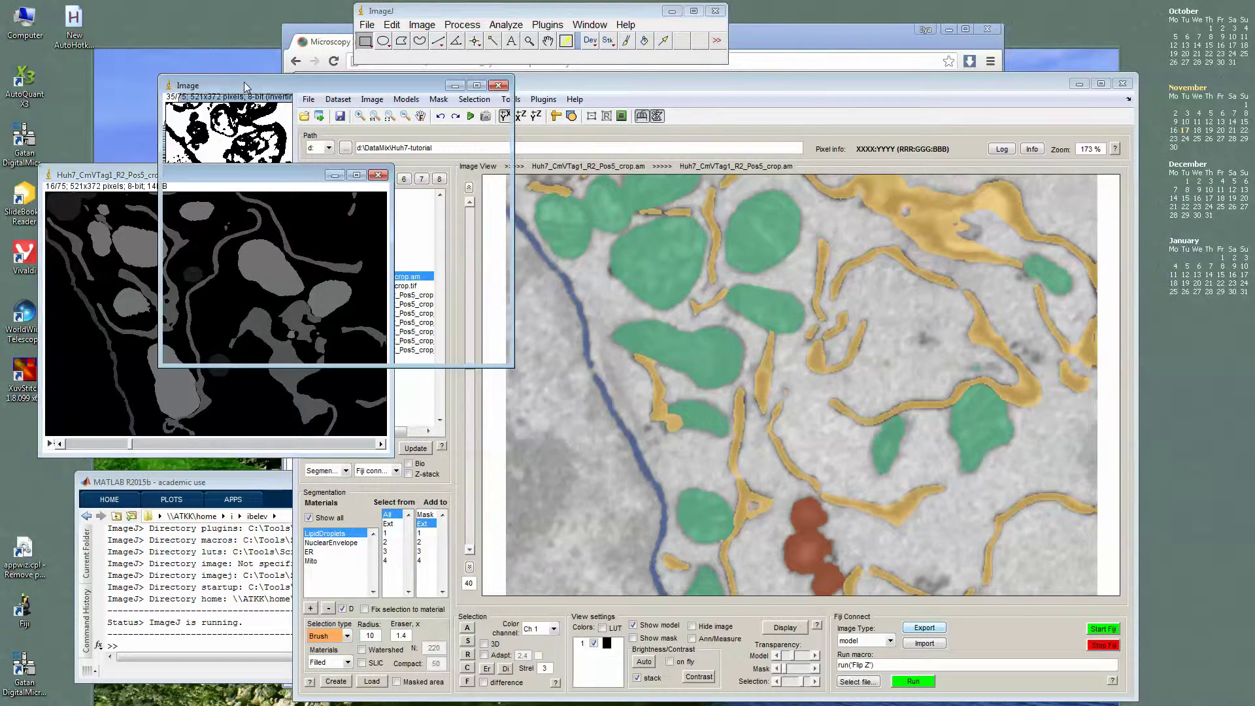
- Position the Fiji Image and model windows beside the browser and select the run('Flip Z') macro text
key("alt+Tab")
left_click(875, 664)
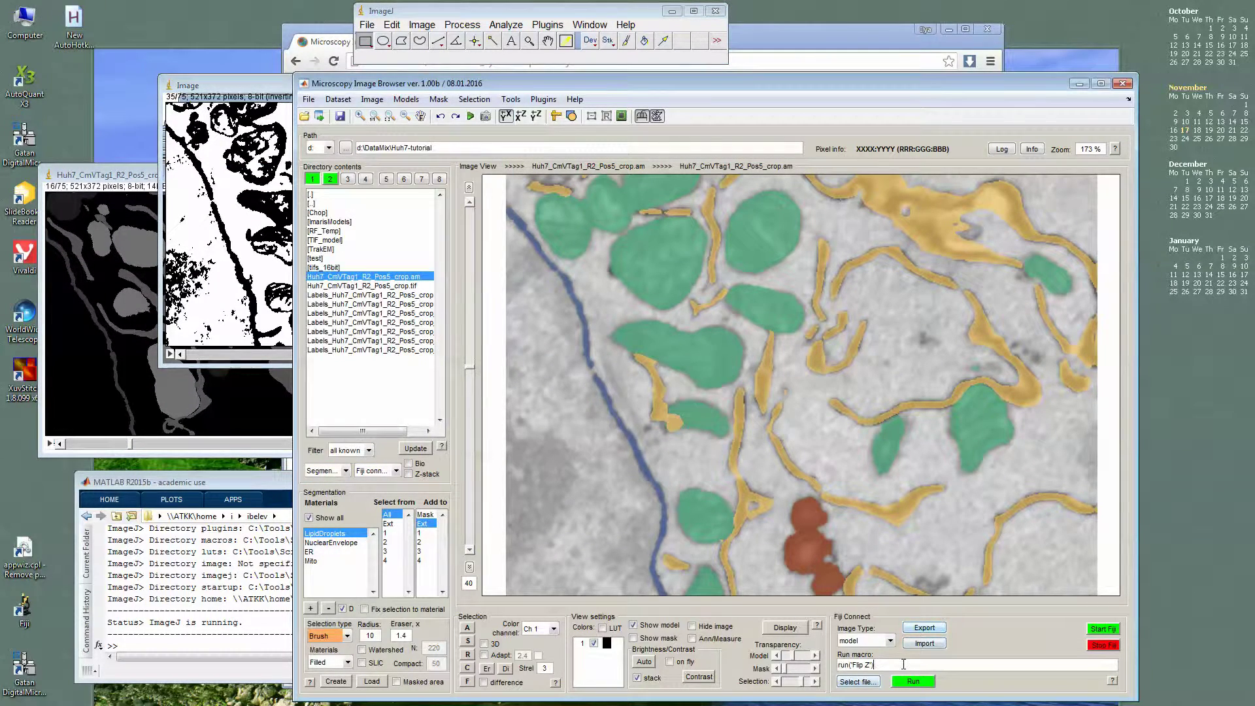
double_click(857, 665)
left_click_drag(261, 85, 179, 34)
left_click_drag(655, 85, 787, 81)
left_click(248, 390)
scroll(267, 346, "up", 7)
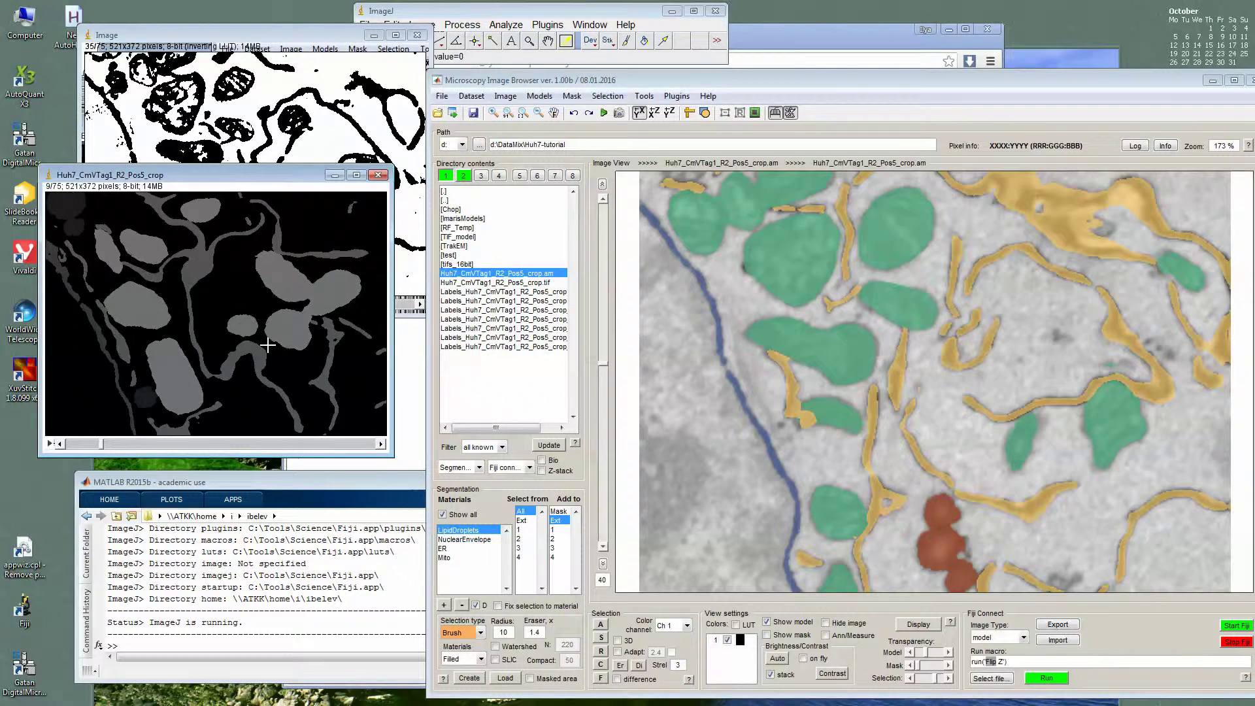
left_click(993, 661)
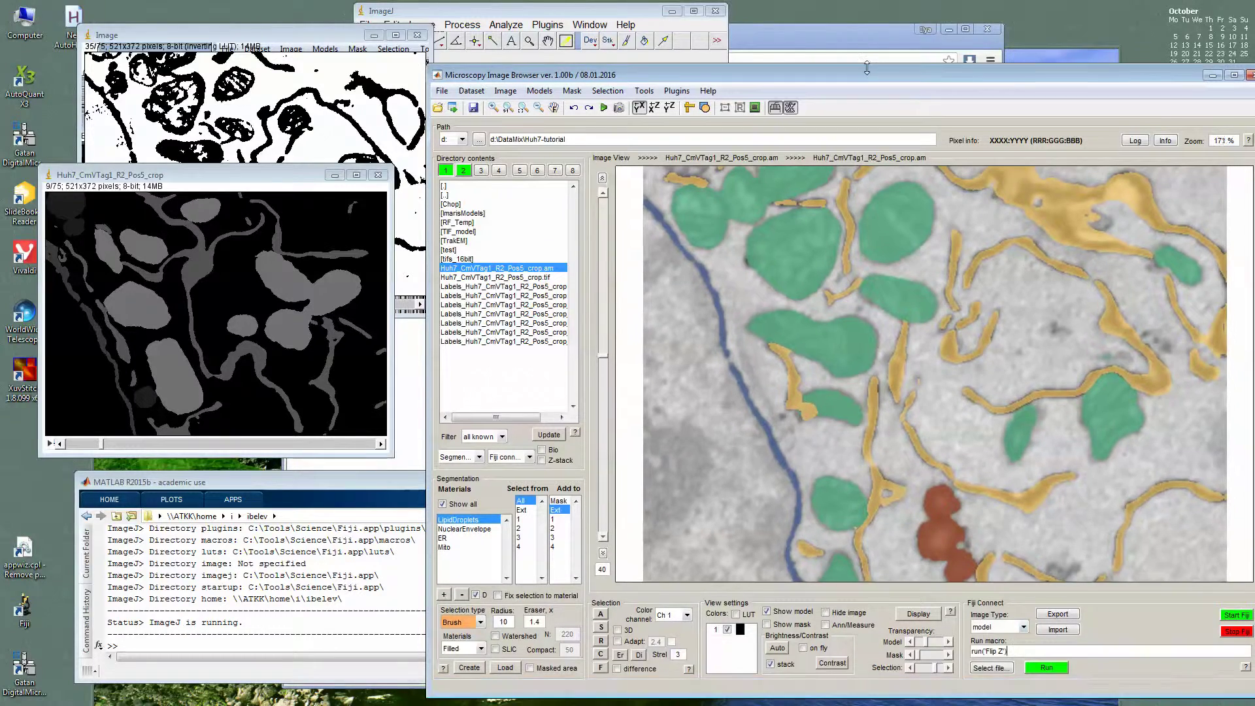
left_click_drag(884, 75, 837, 68)
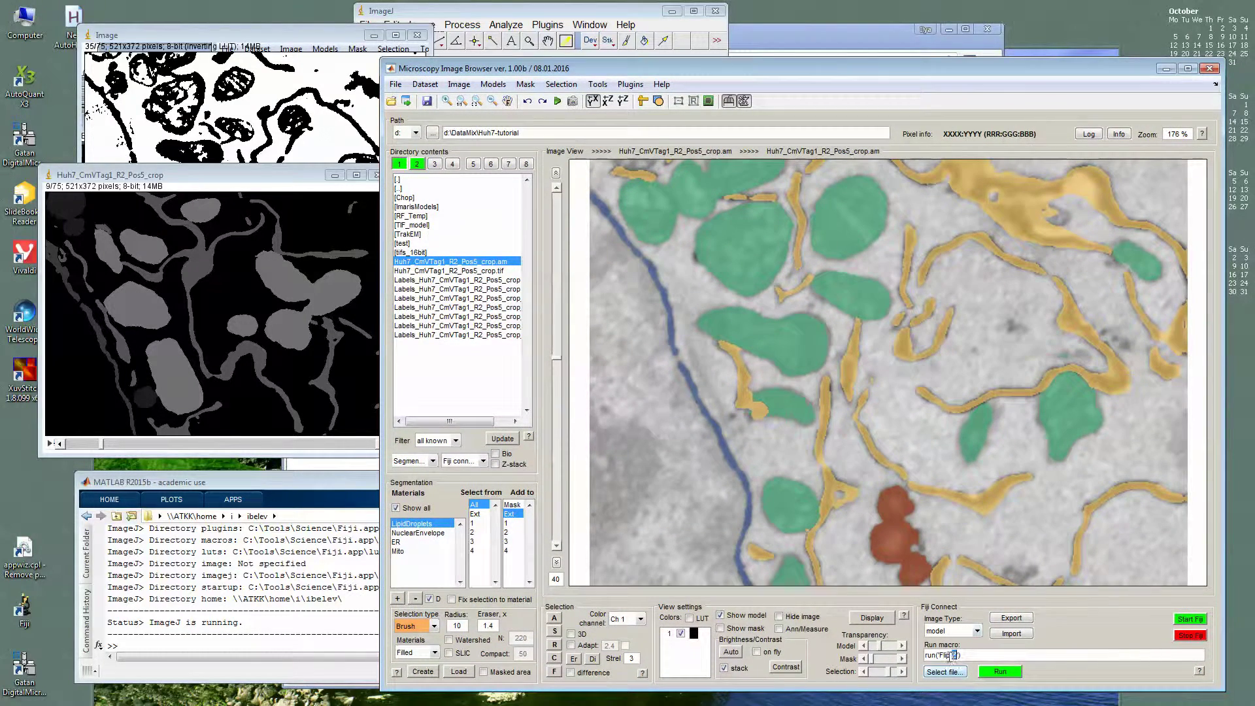
- Run run('Flip Z') and import the flipped Huh7_CmVTag1_R2_Pos5_crop stack, replacing the model
left_click(998, 673)
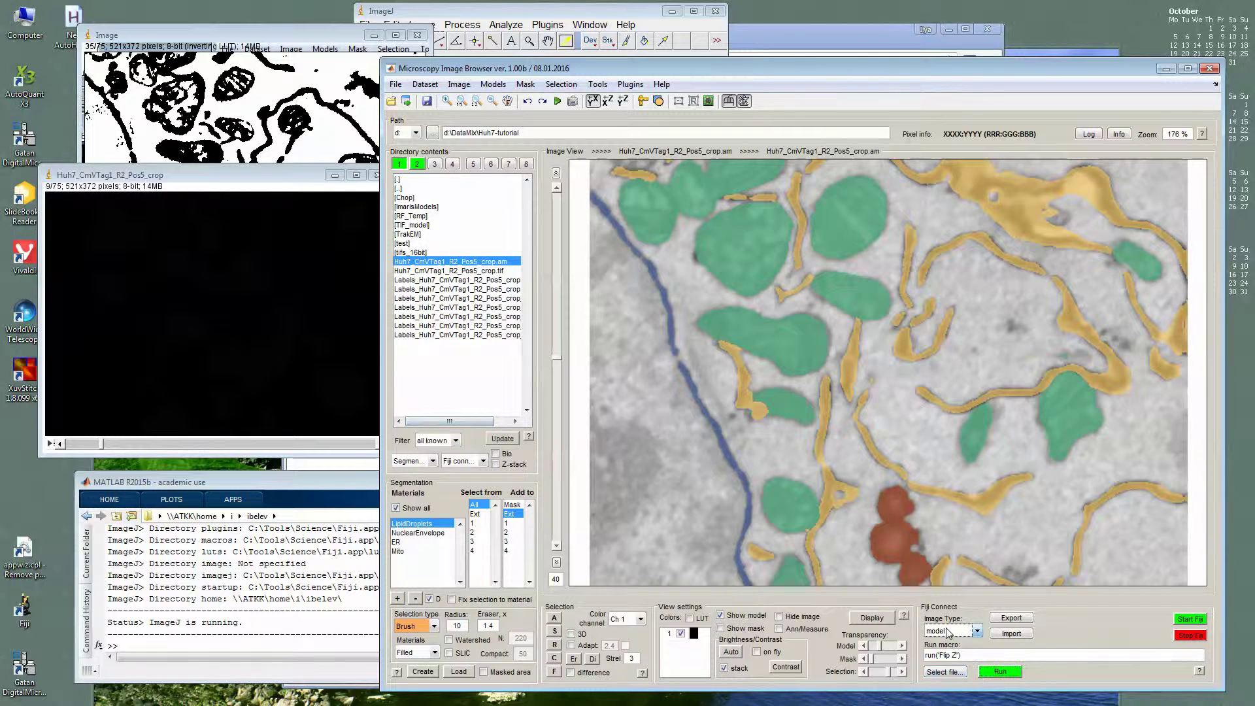
left_click(1007, 634)
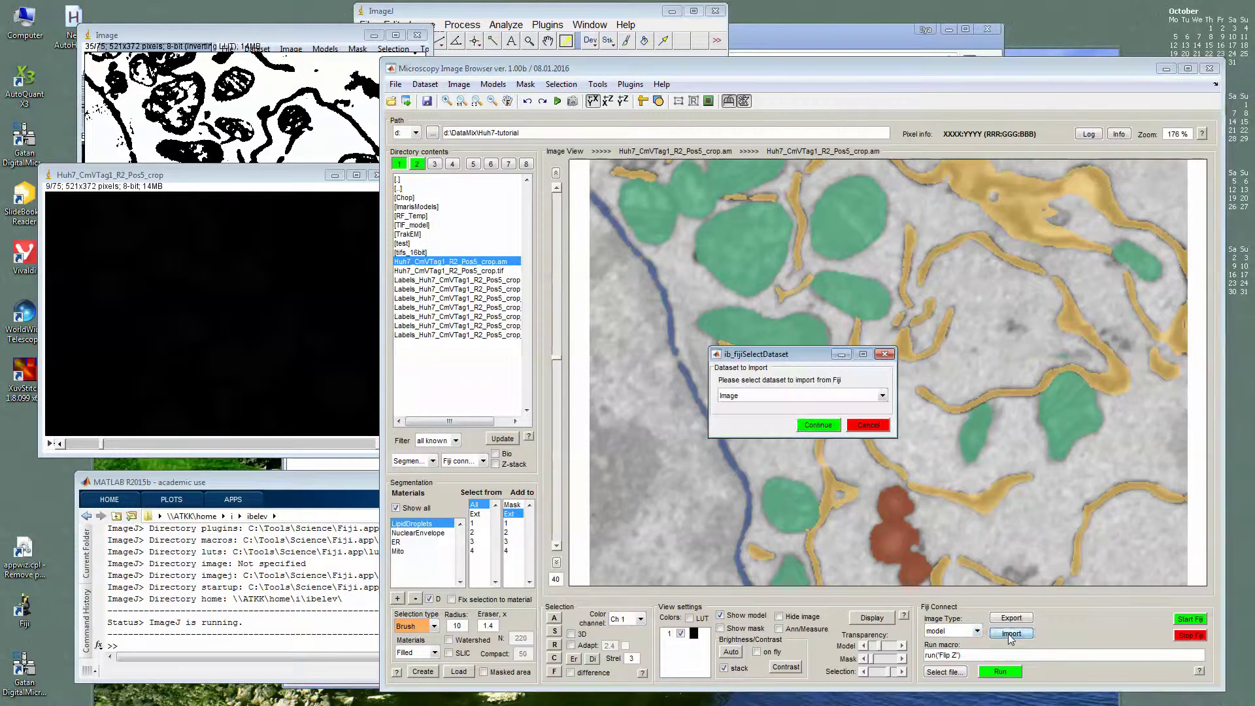
left_click(783, 404)
left_click(765, 415)
left_click(821, 426)
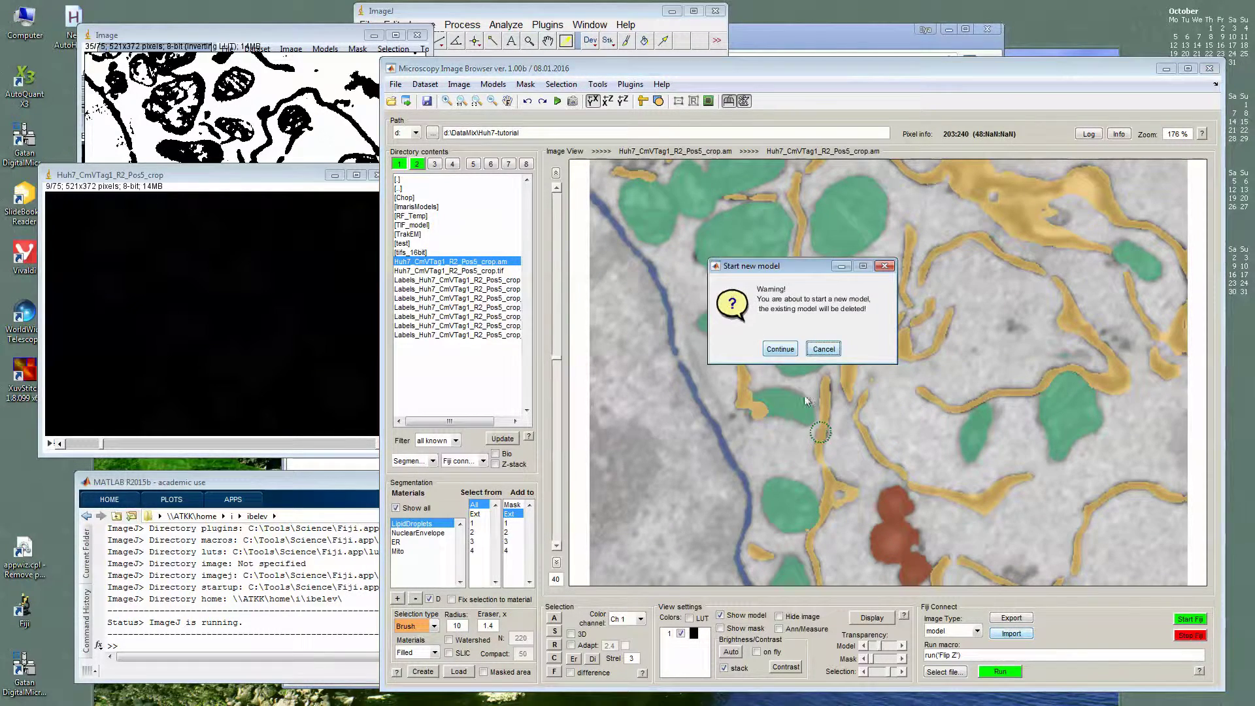
left_click(763, 344)
- Browse from the first slice to slice 62 to check the flipped overlay
scroll(810, 430, "down", 18)
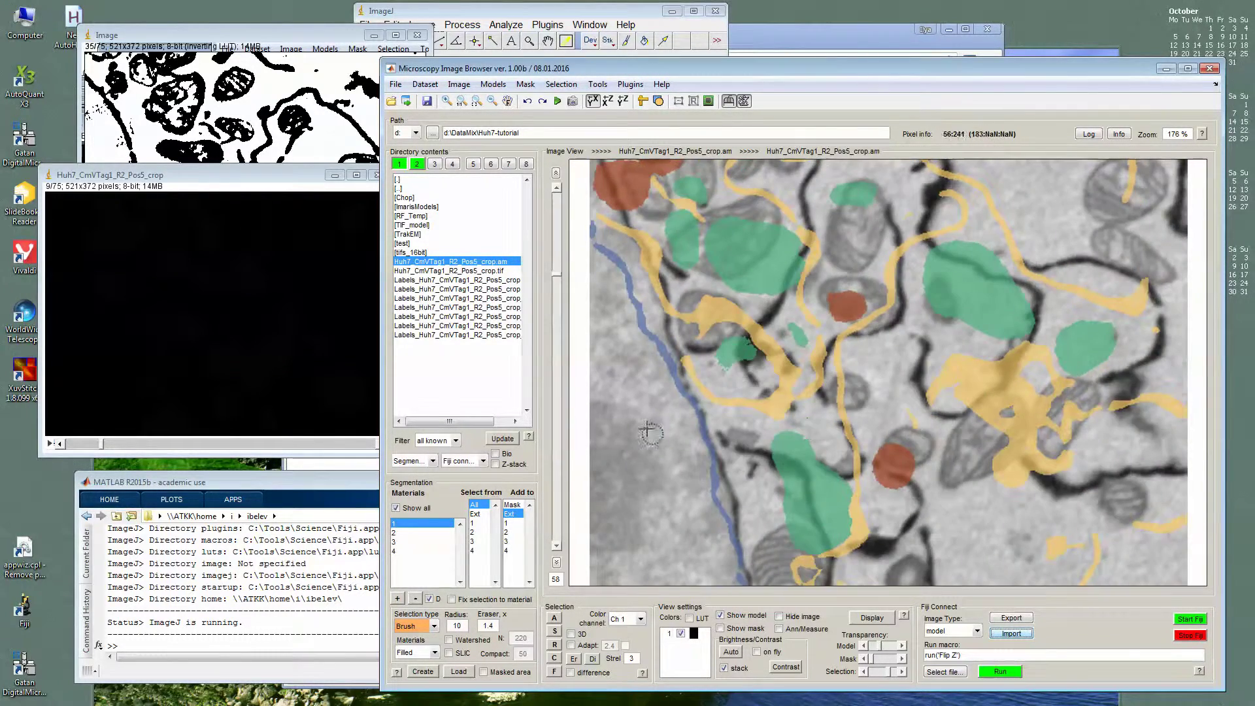
left_click_drag(560, 281, 566, 175)
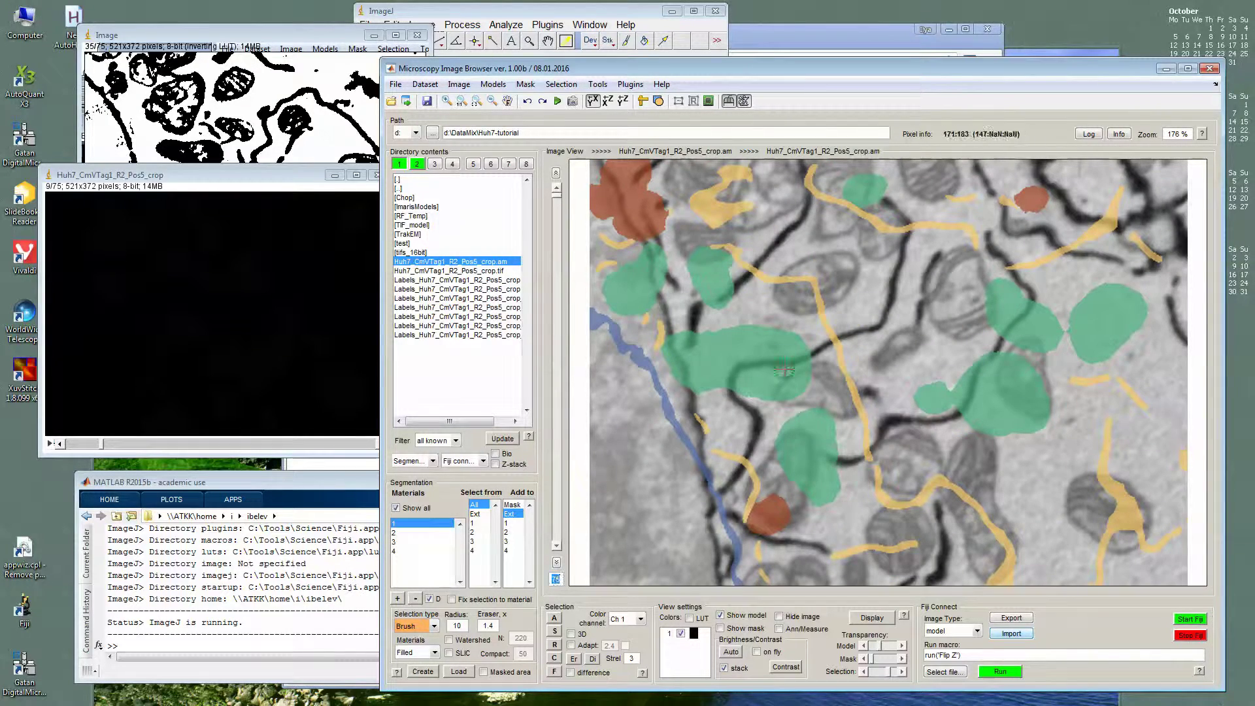
left_click_drag(560, 196, 560, 350)
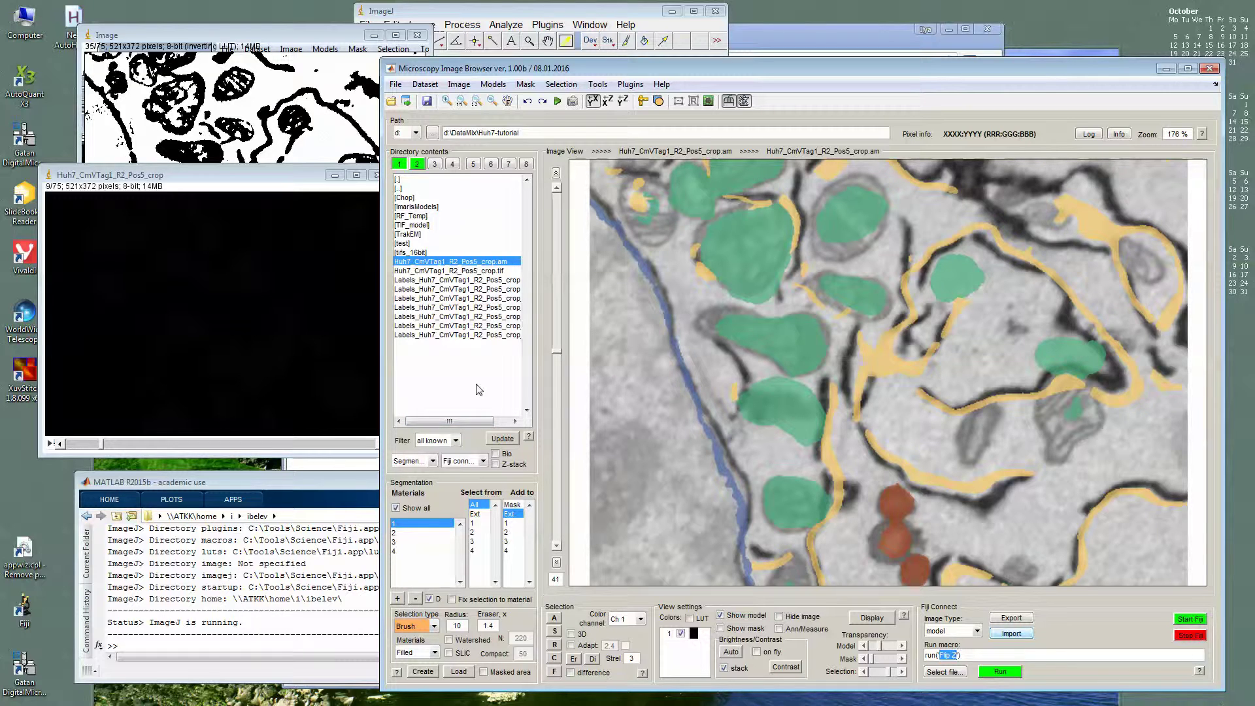
- Stop Fiji and acknowledge the shutdown warning
left_click(1191, 644)
left_click(802, 336)
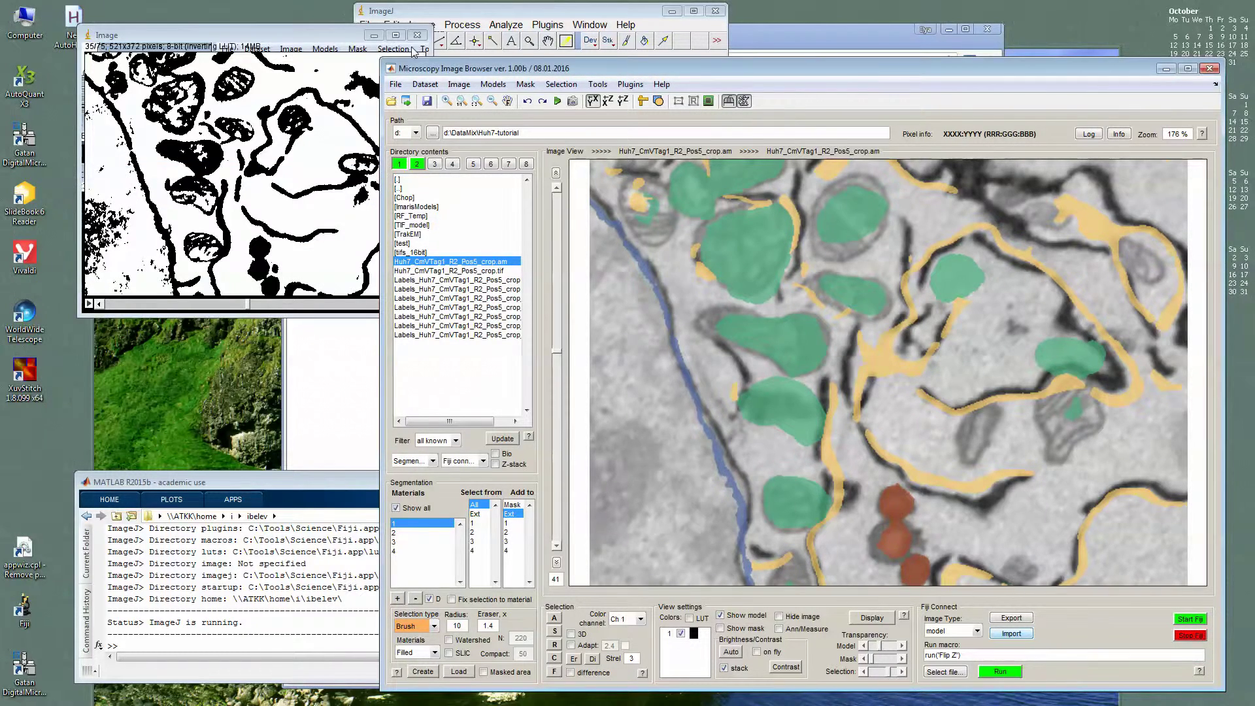
left_click(1185, 638)
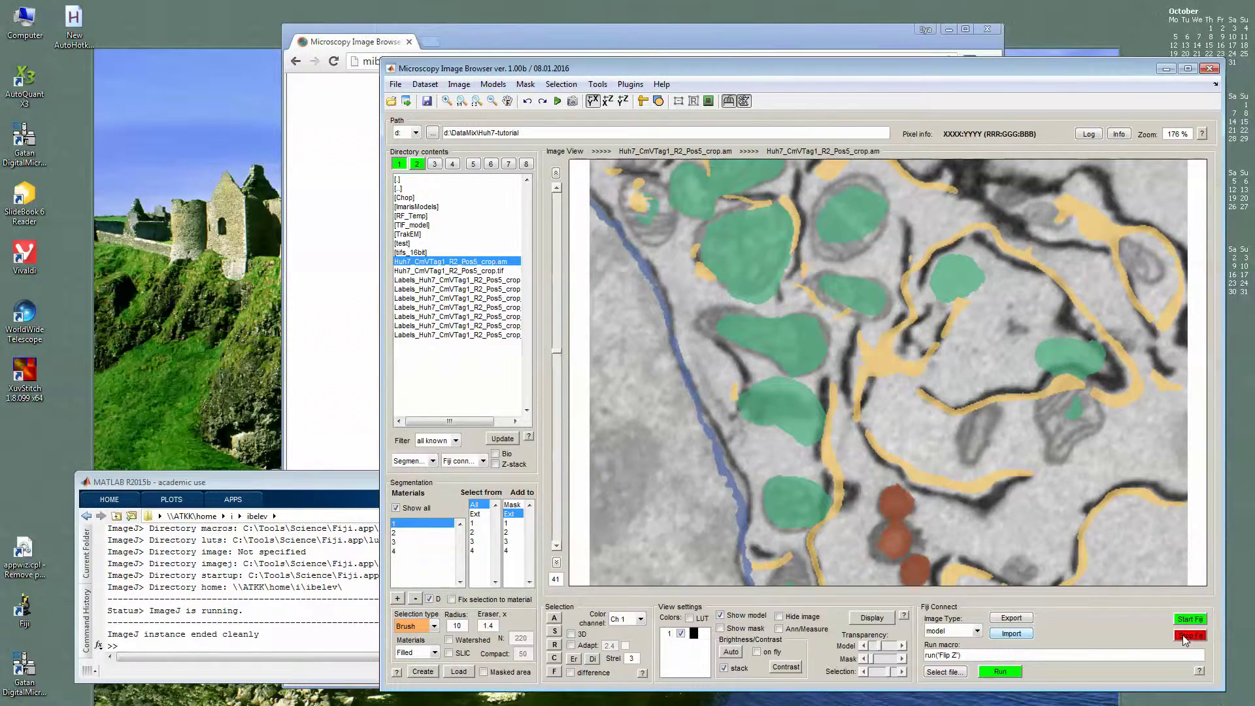
- Load Labels_Huh7_CmVTag1_R2_Pos5_crop.mat, accepting replacement of the current model
scroll(682, 328, "down", 1)
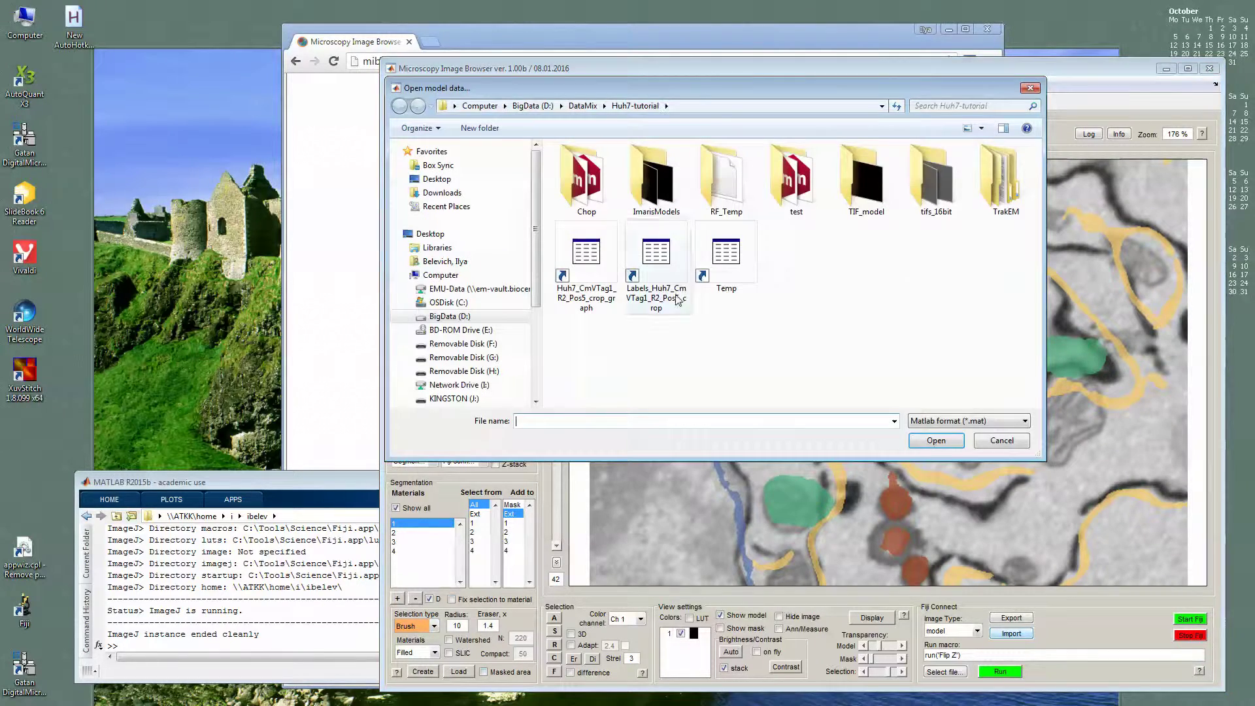
double_click(653, 275)
left_click(790, 349)
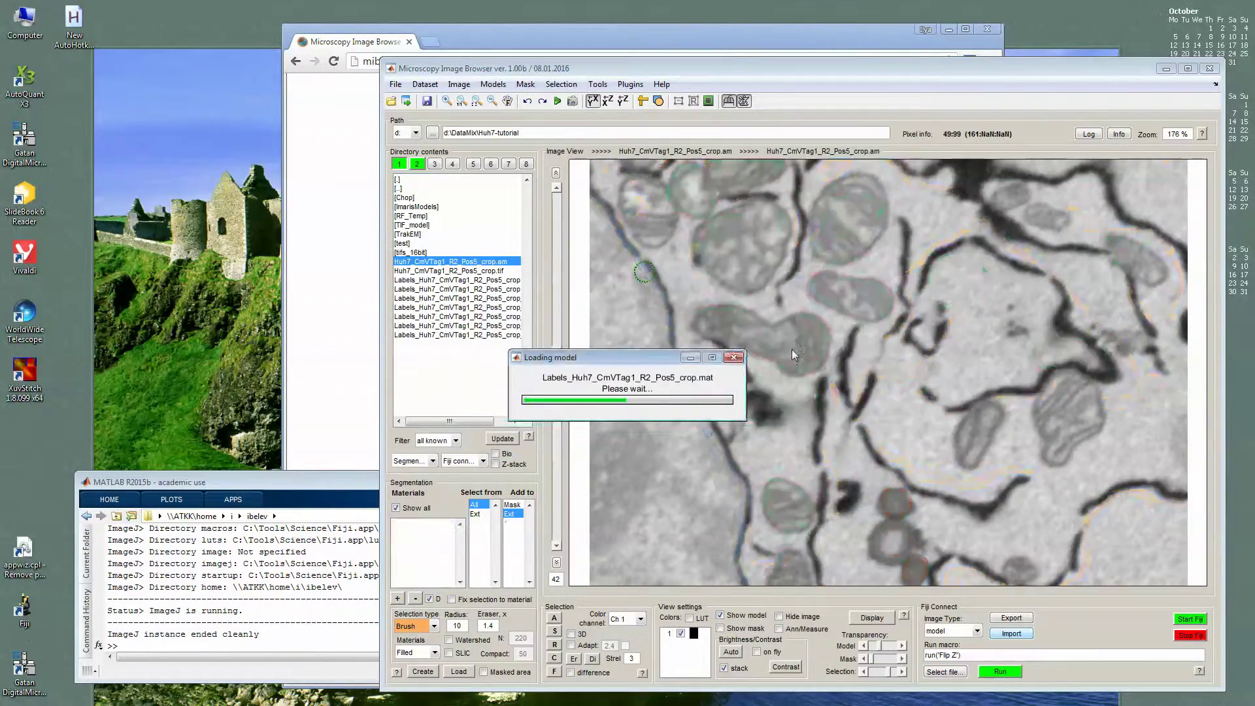
scroll(854, 396, "down", 5)
scroll(854, 396, "down", 13)
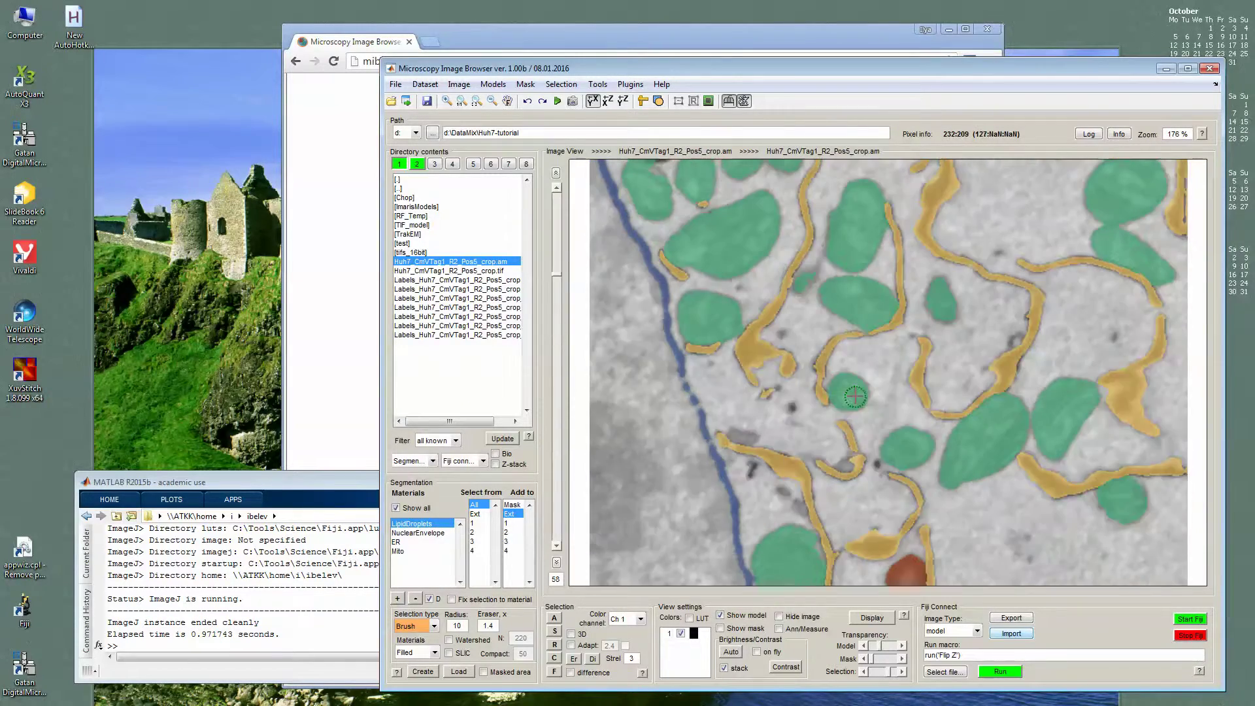
- Start saving the segmentation model under a new name with TIF as the file format
left_click(494, 85)
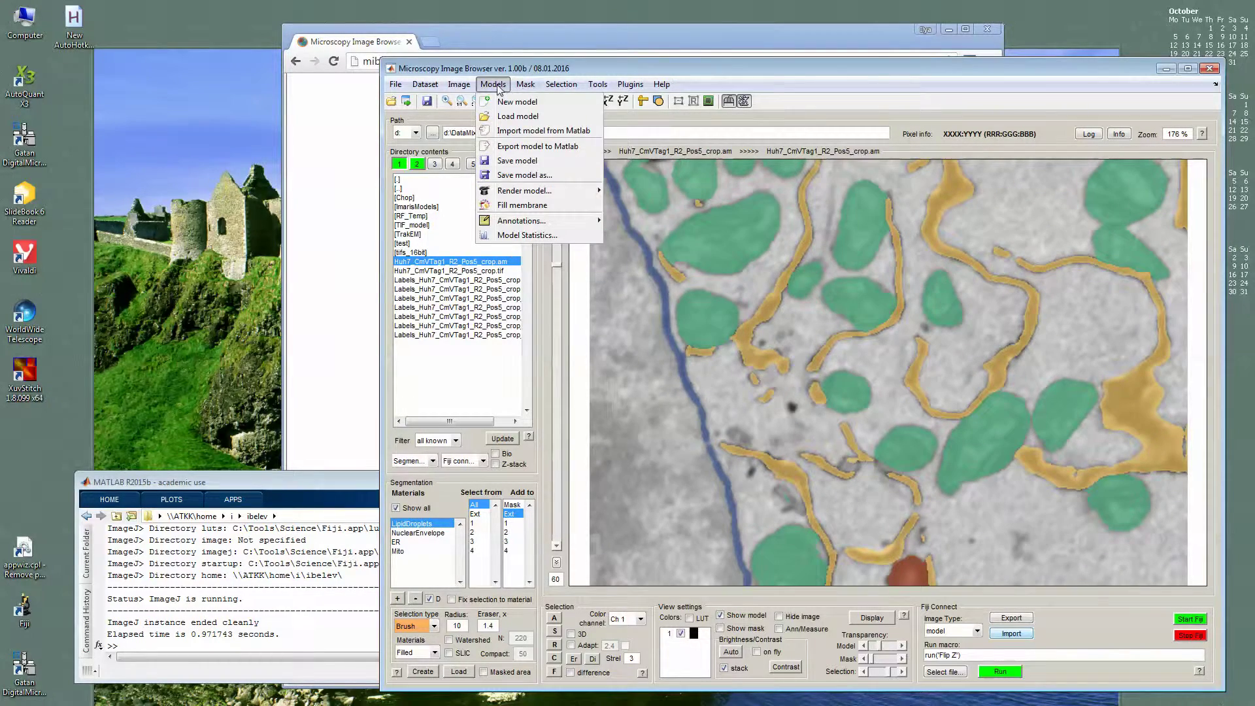
left_click(547, 175)
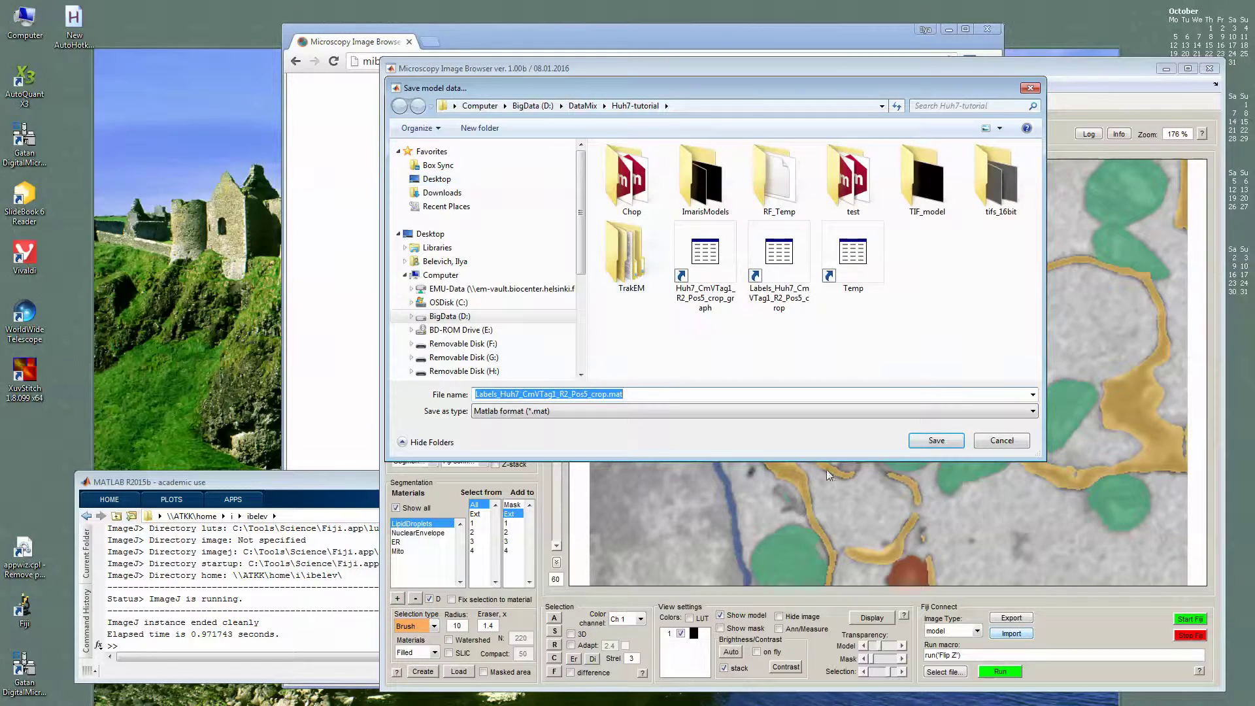
left_click(1001, 441)
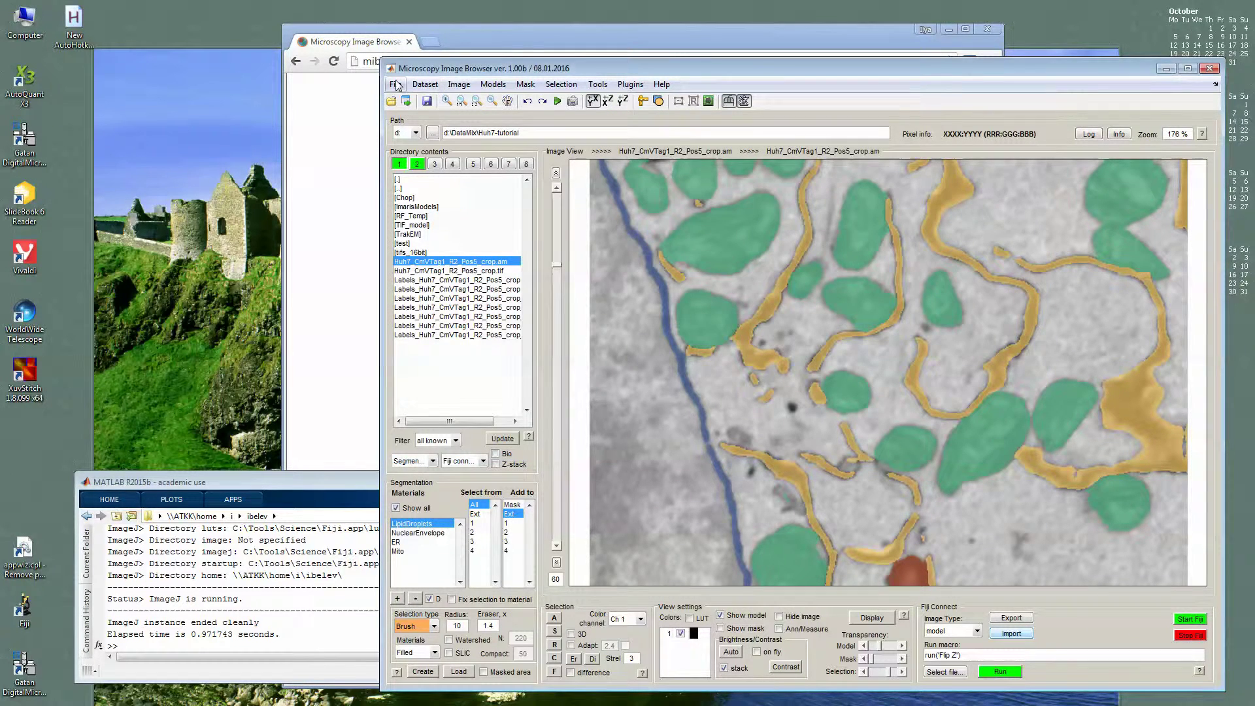
left_click(493, 84)
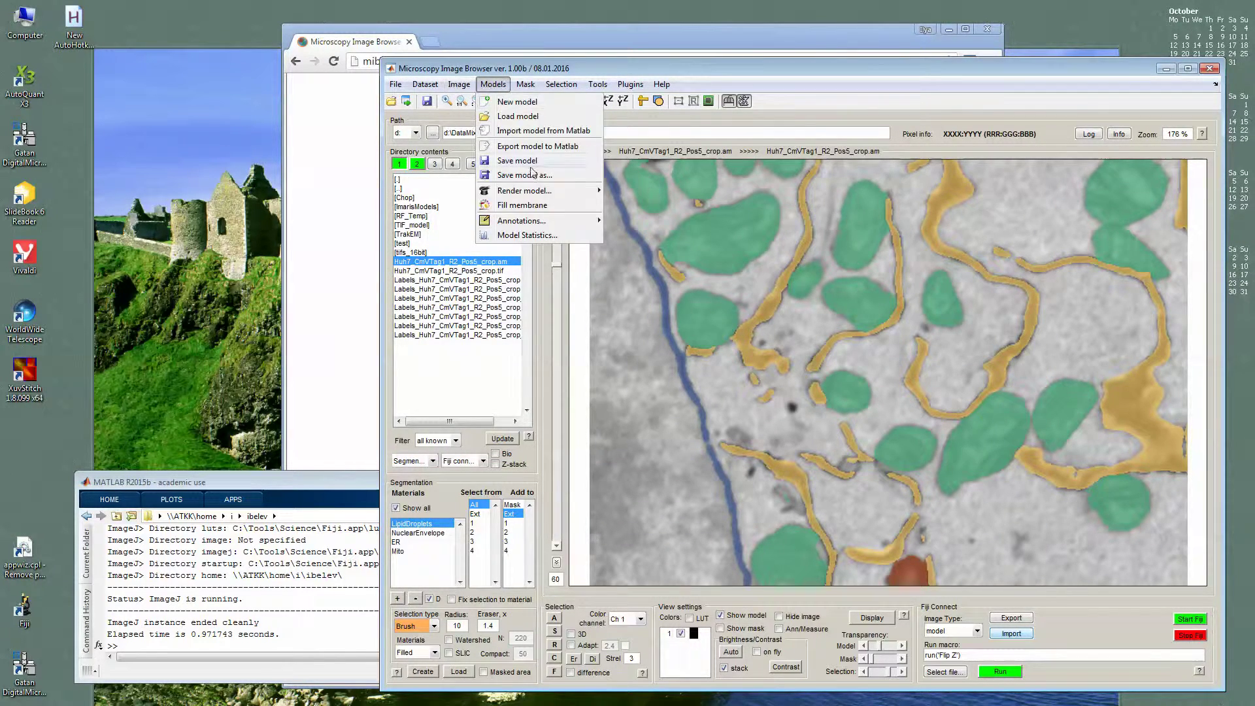
left_click(538, 182)
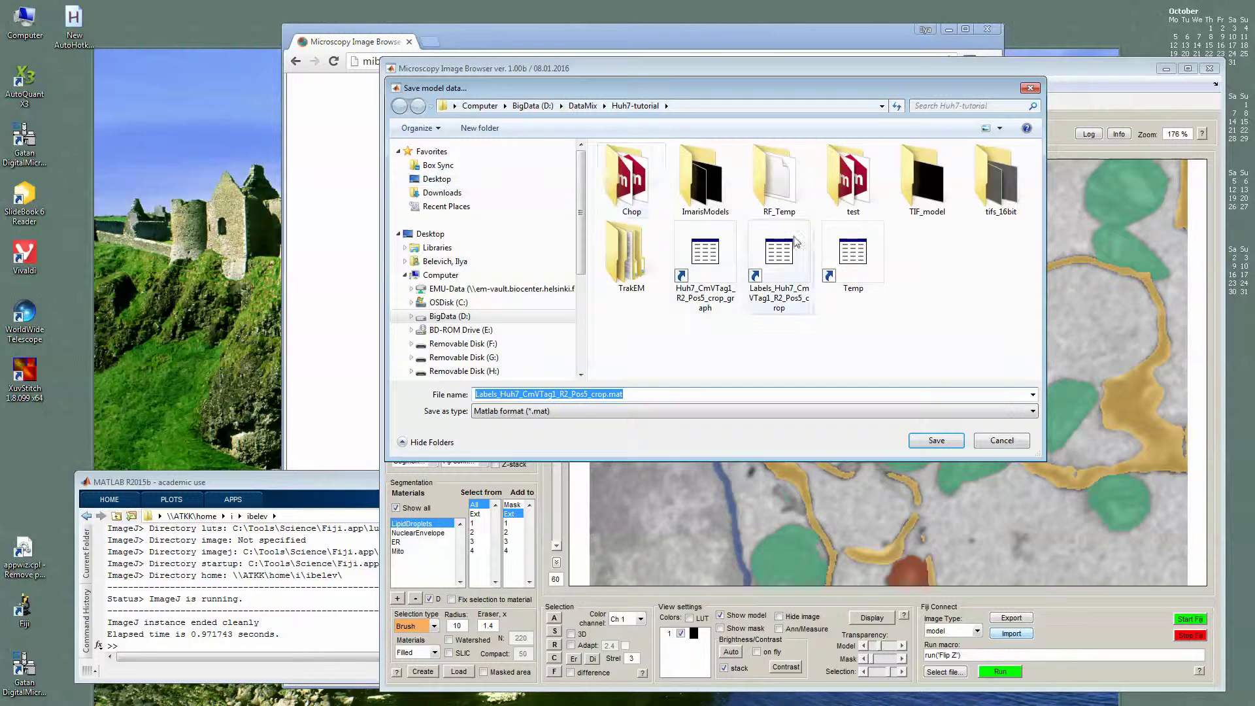
left_click(673, 411)
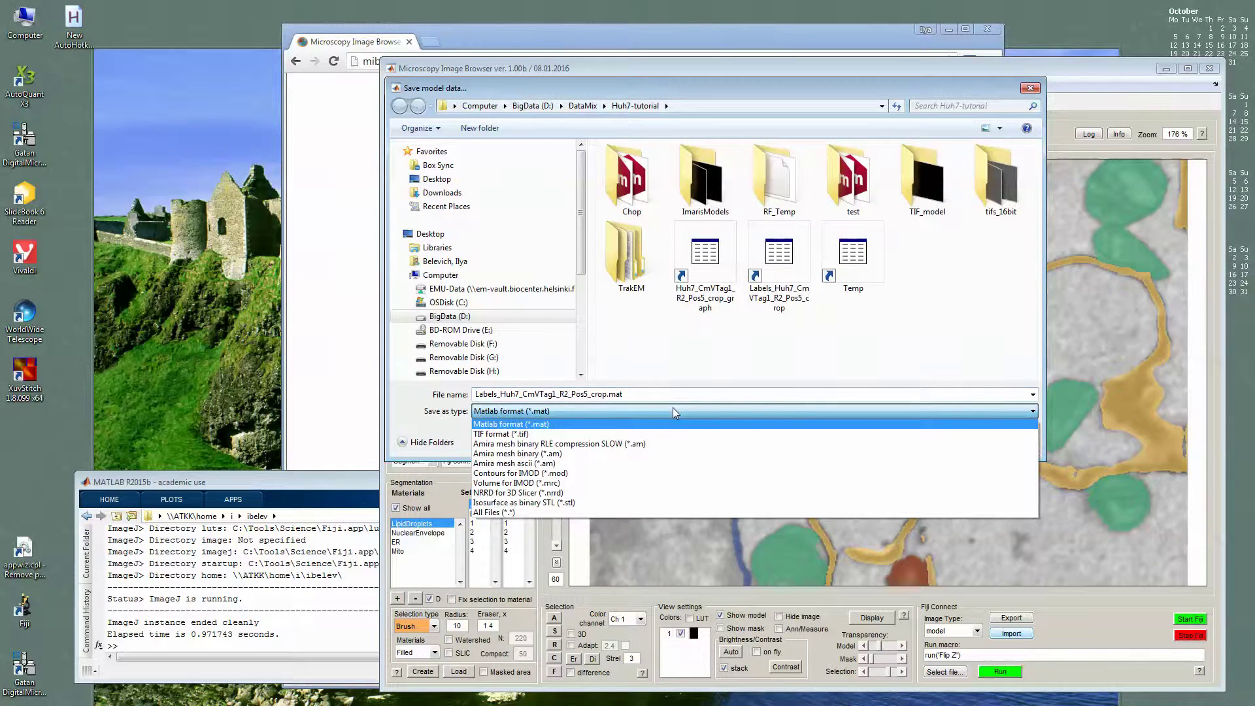
left_click(661, 437)
- Save the model as one 3D-TIF in TIF_model, overwriting the old file, then relaunch Fiji
double_click(903, 182)
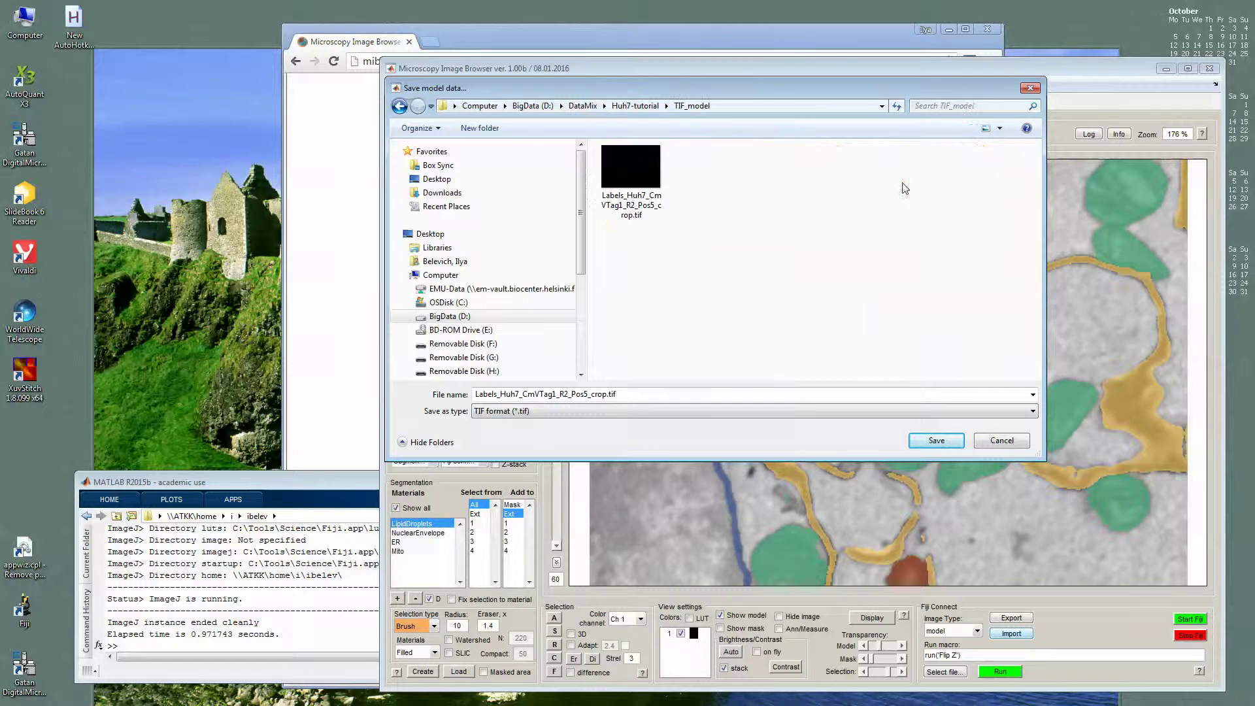
left_click(937, 442)
left_click(665, 397)
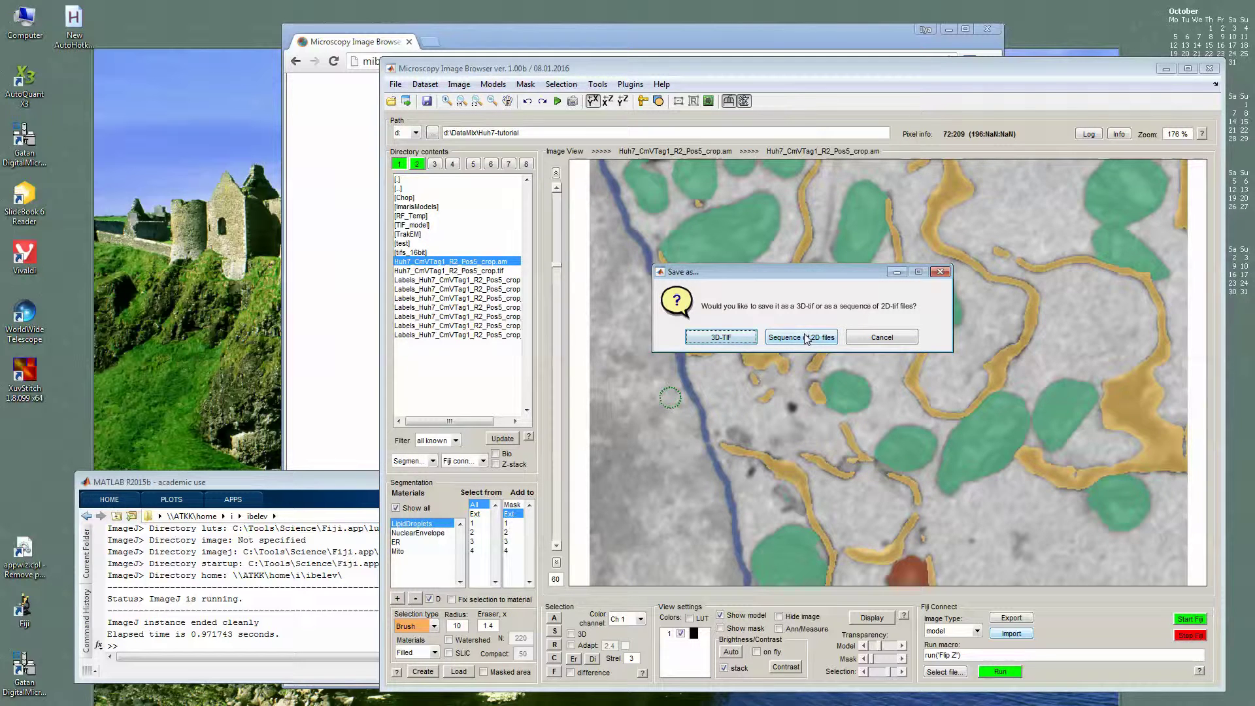
left_click(722, 338)
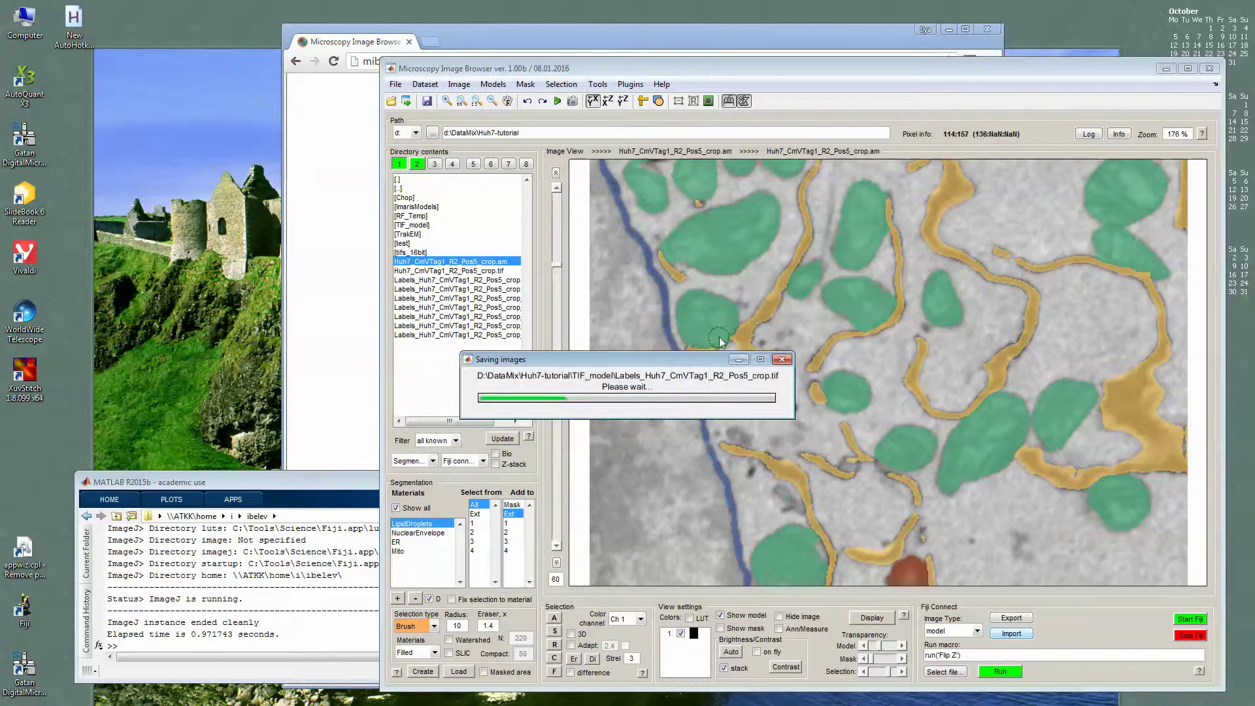
double_click(26, 624)
left_click(657, 400)
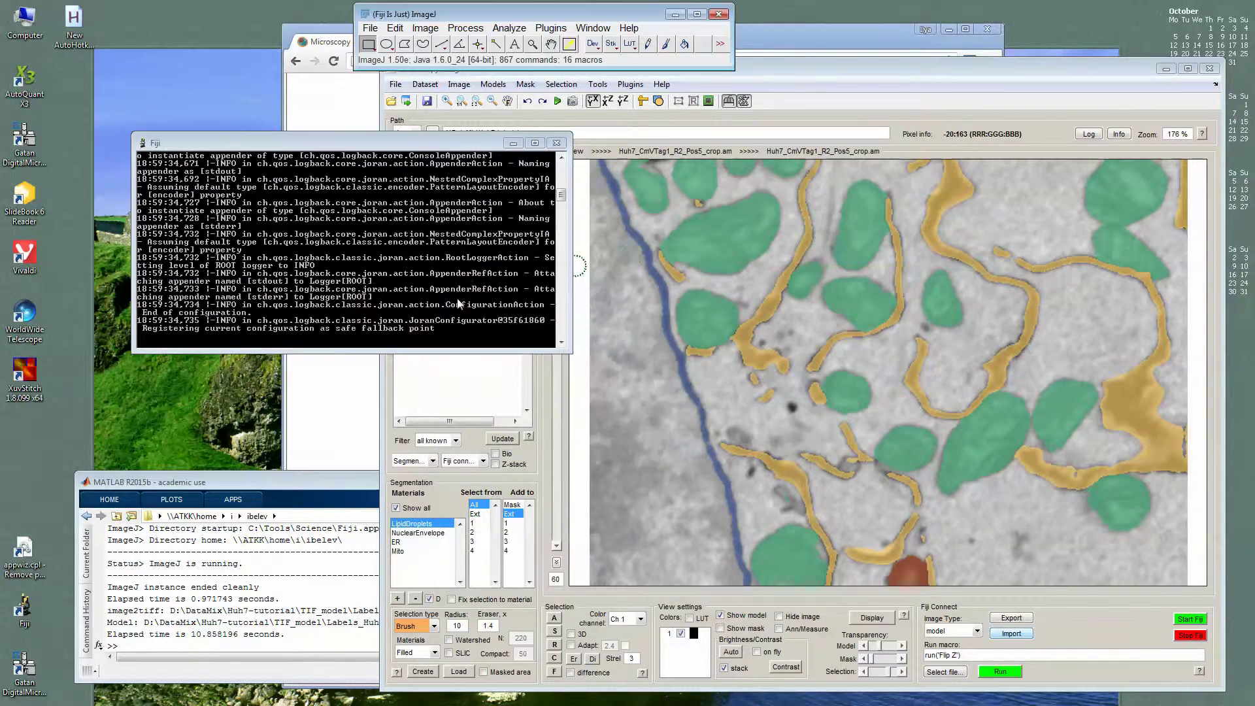
- Open Labels_Huh7_CmVTag1_R2_Pos5_crop.tif from the TIF_model folder in Fiji and browse its slices
left_click(370, 28)
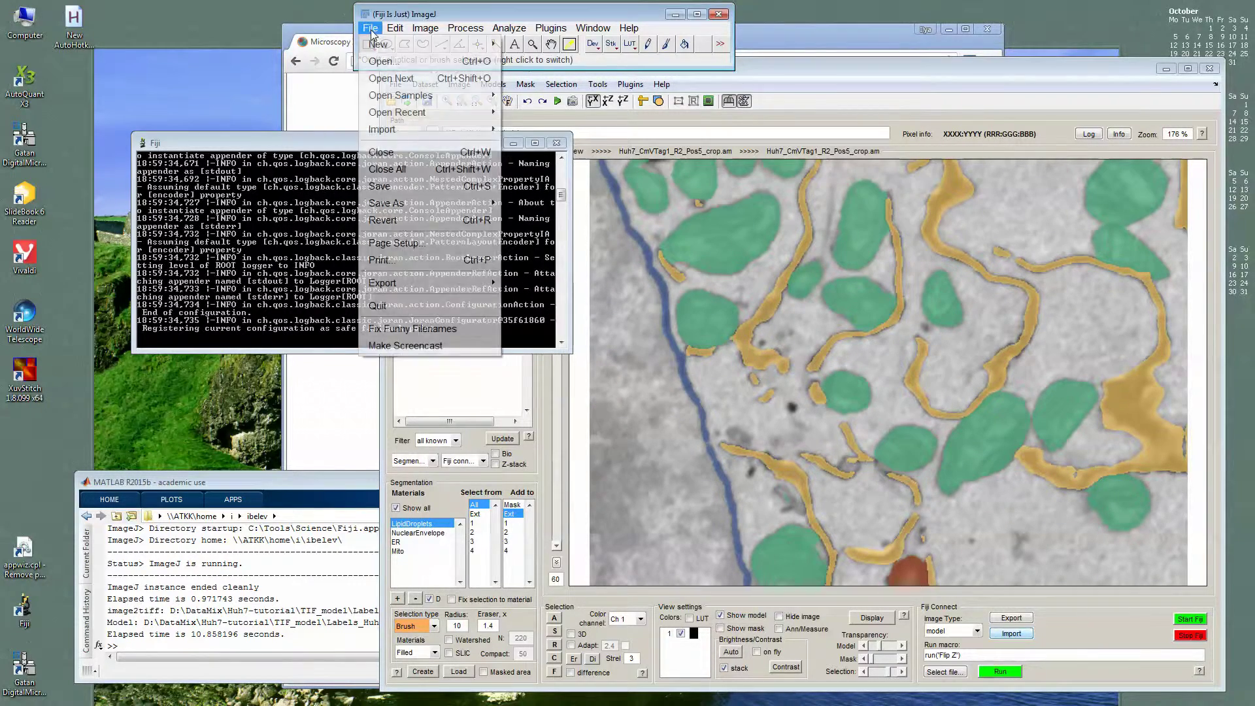
left_click(378, 62)
left_click(366, 185)
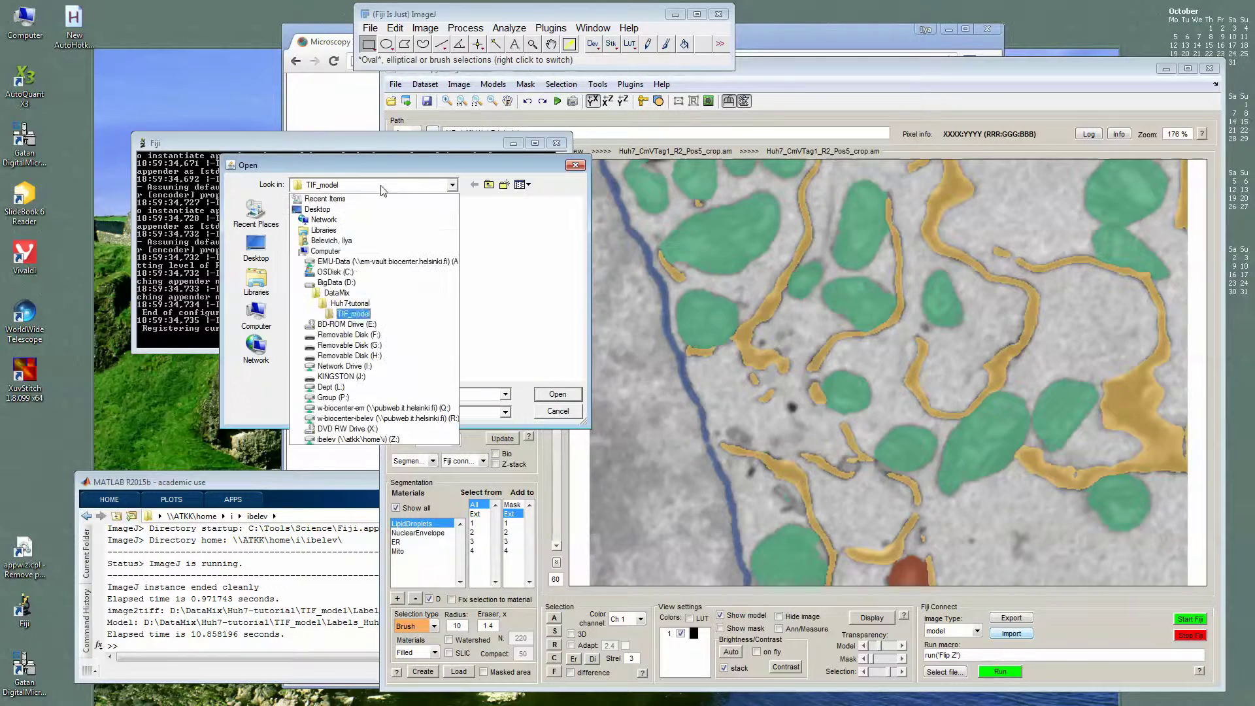
left_click(353, 314)
double_click(320, 249)
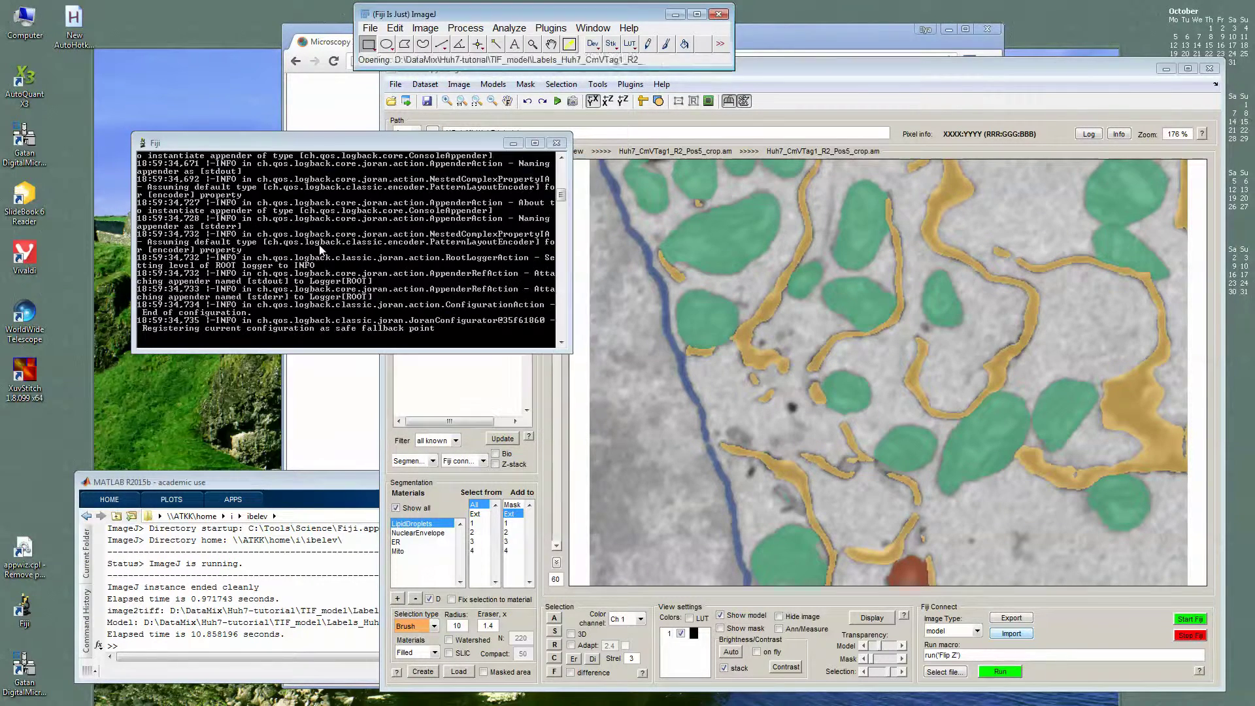
left_click_drag(265, 32, 577, 82)
left_click_drag(423, 348, 579, 349)
left_click_drag(529, 79, 399, 131)
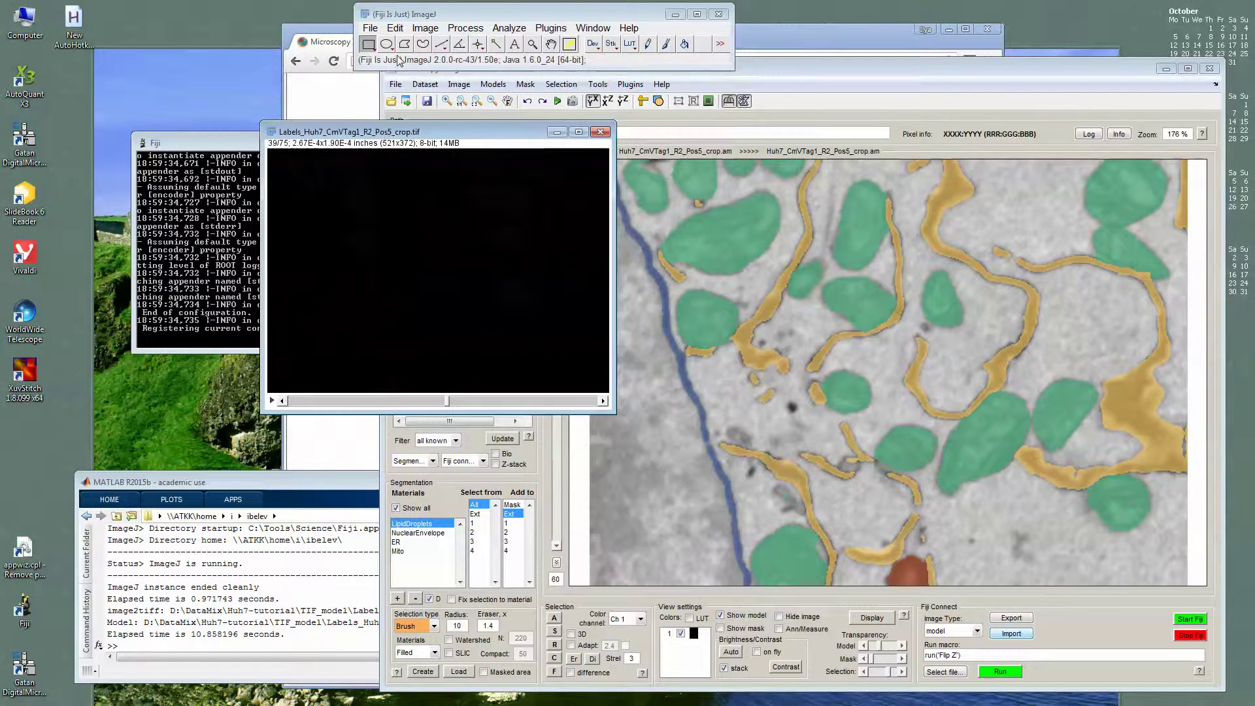
- Lower the Brightness/Contrast display range to 0–9 so the grey labels become visible
left_click(425, 28)
mouse_move(431, 65)
left_click(607, 66)
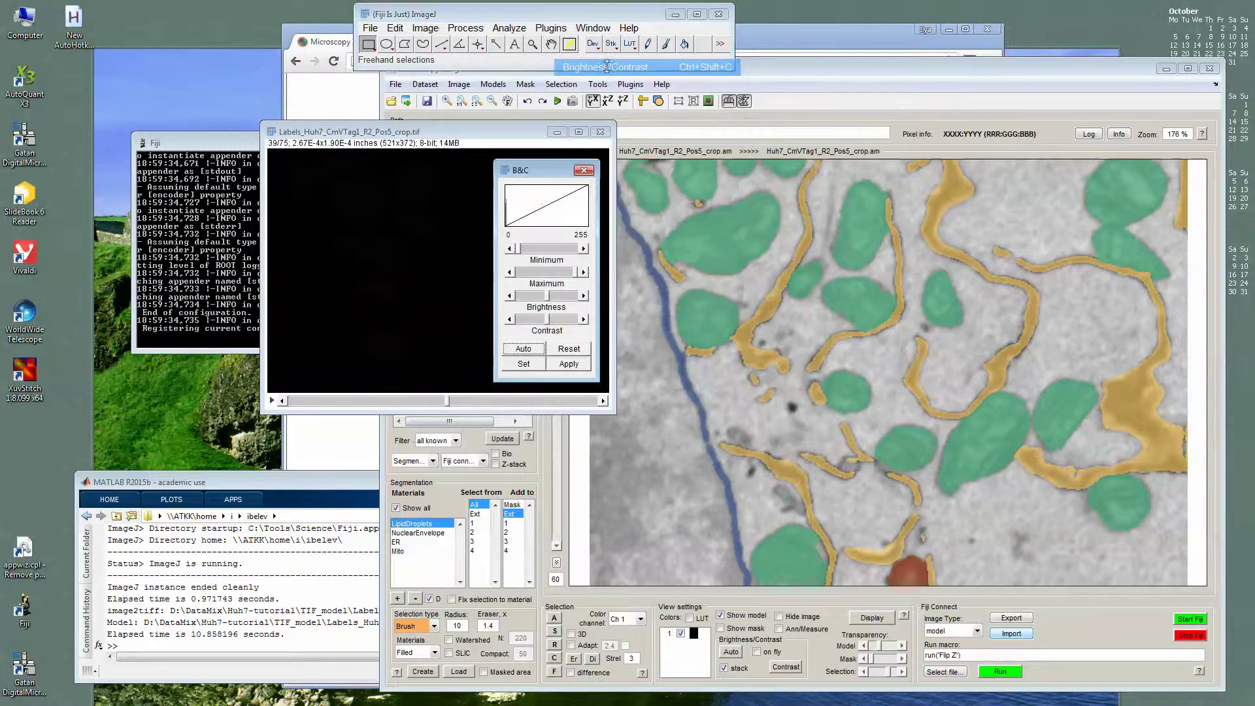
left_click_drag(575, 275, 519, 278)
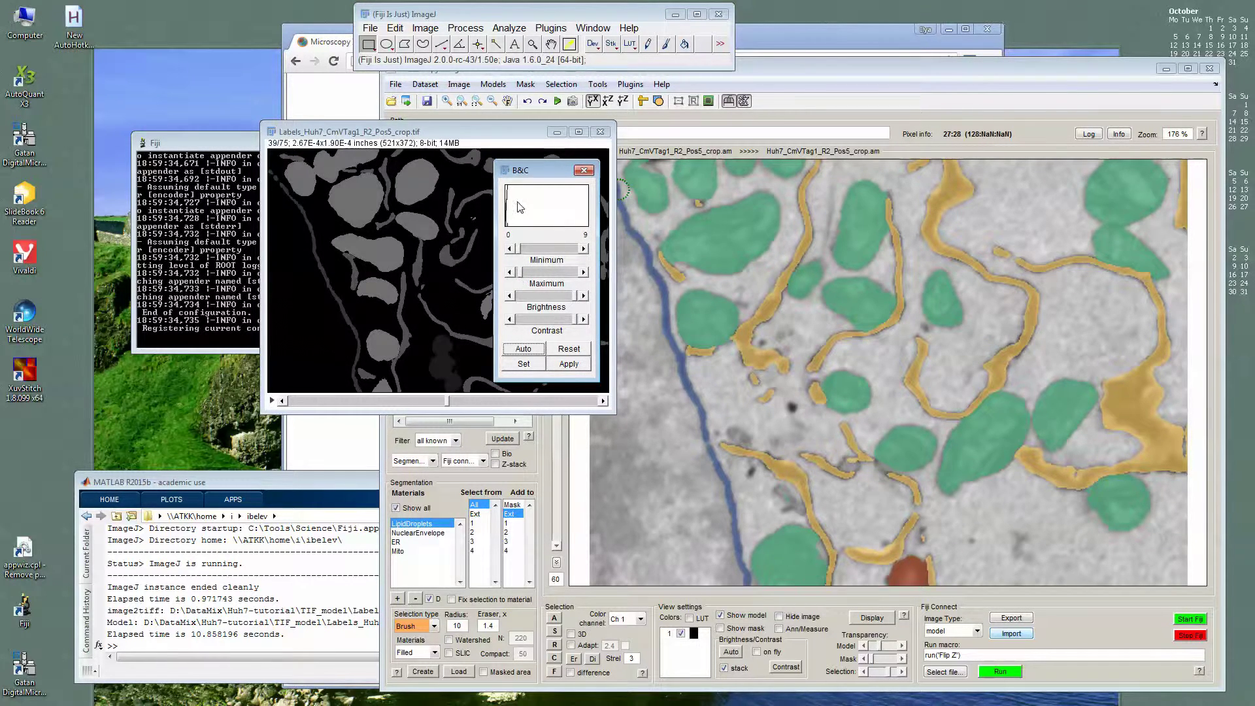
left_click_drag(524, 170, 701, 167)
left_click_drag(446, 400, 330, 406)
scroll(440, 272, "down", 20)
- Set the label stack's properties to nm units, 13 nm pixel width/height and 30 nm voxel depth
left_click(426, 28)
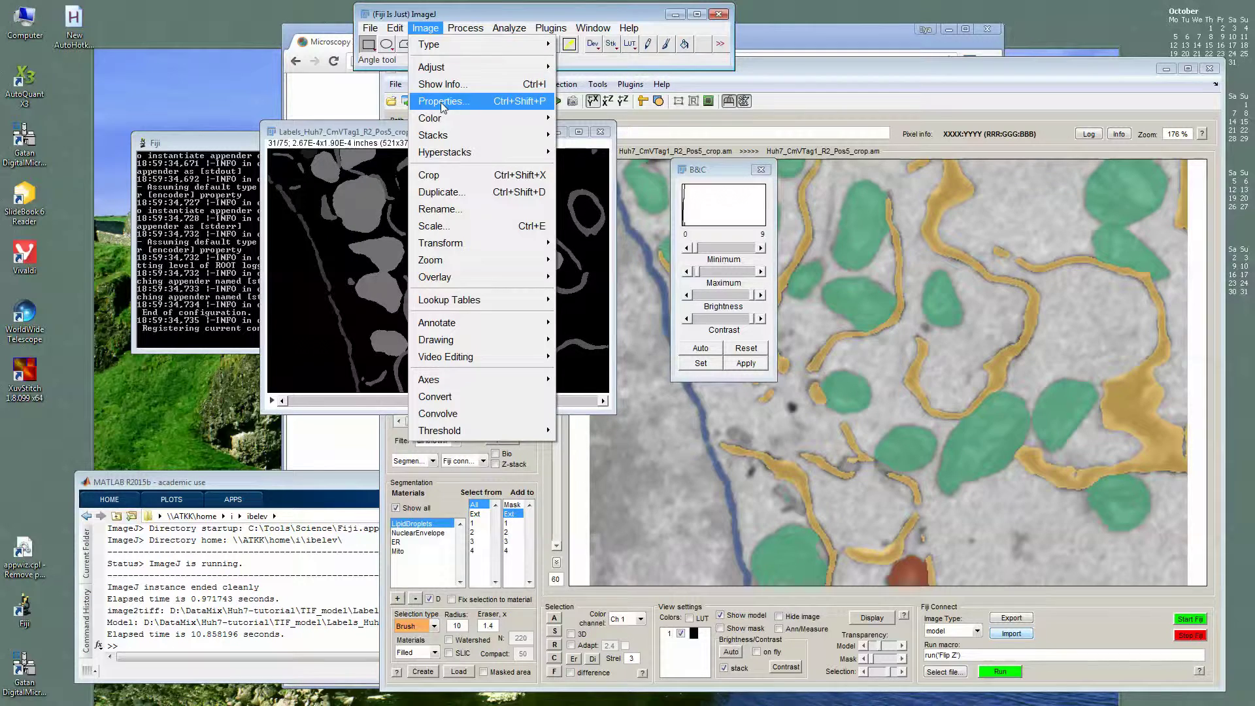
left_click(443, 105)
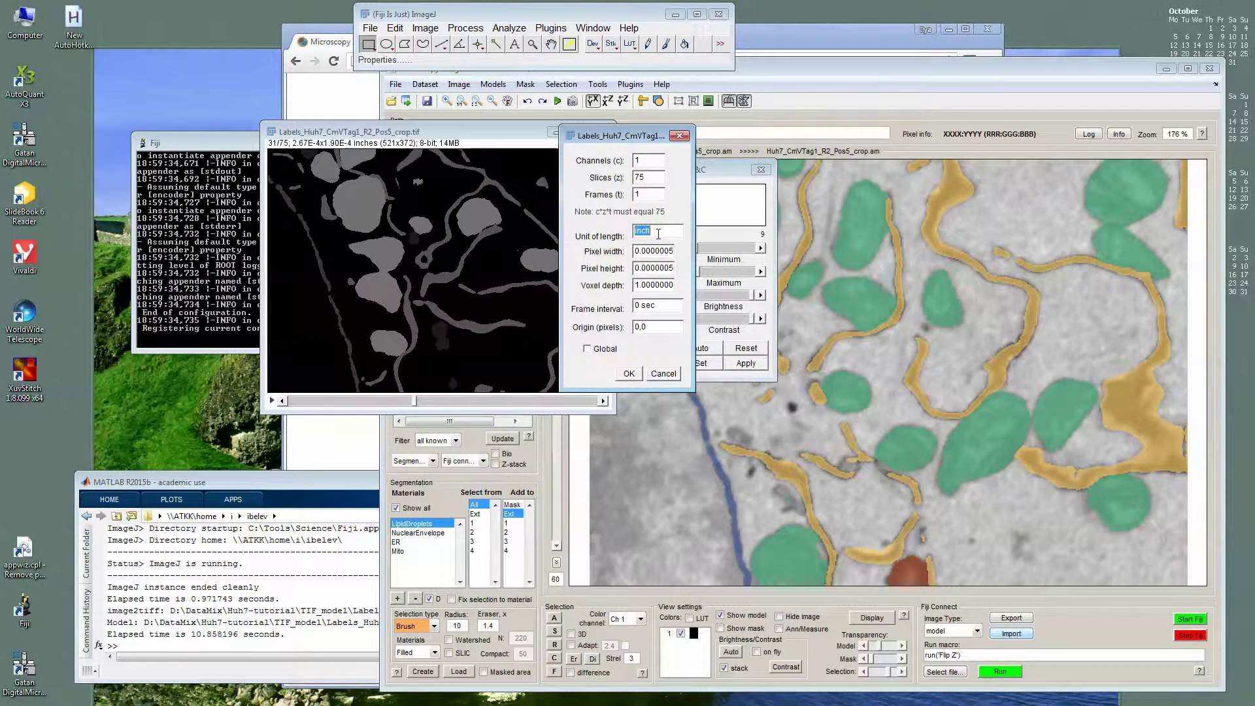
type("nm")
key("Tab")
type("1")
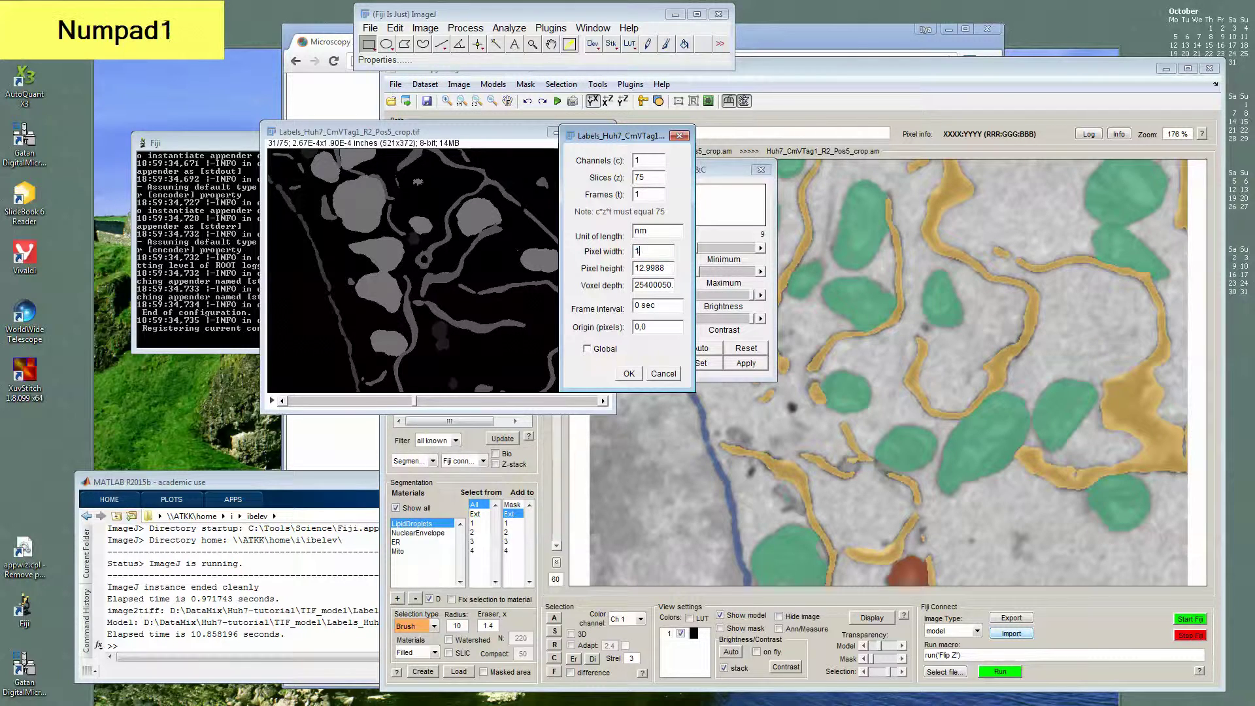
type("13")
key("Tab")
type("30")
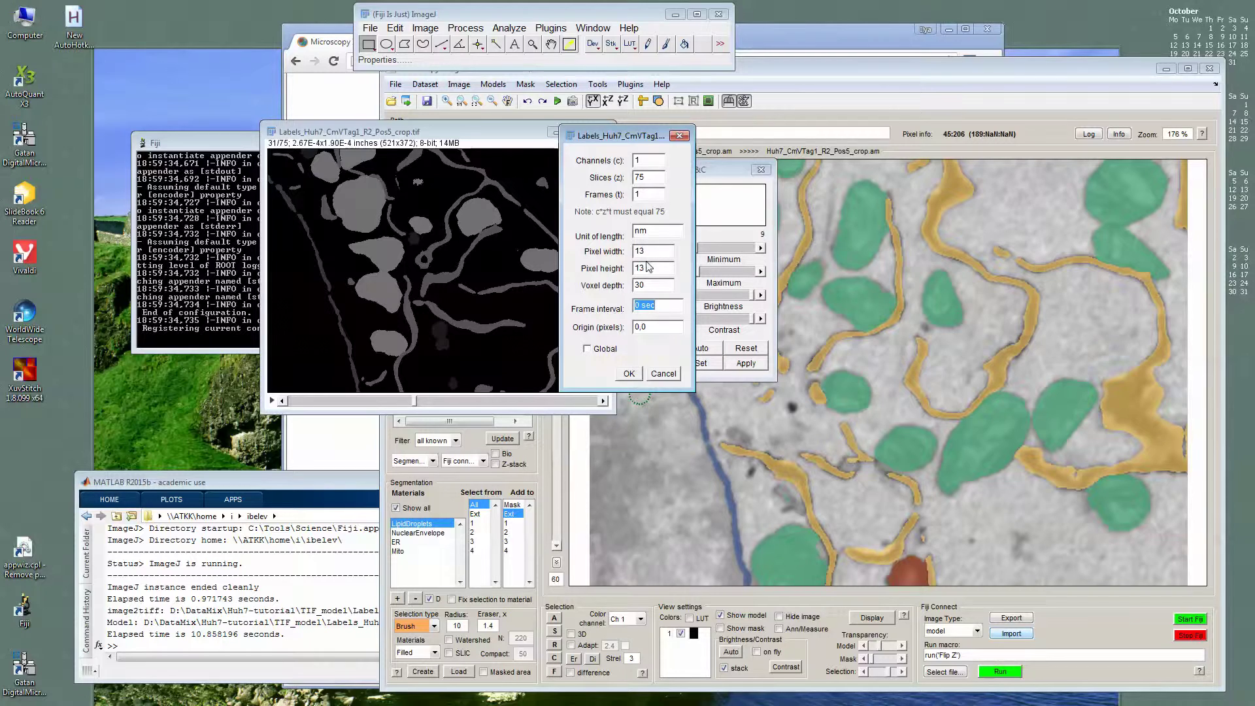
left_click(634, 375)
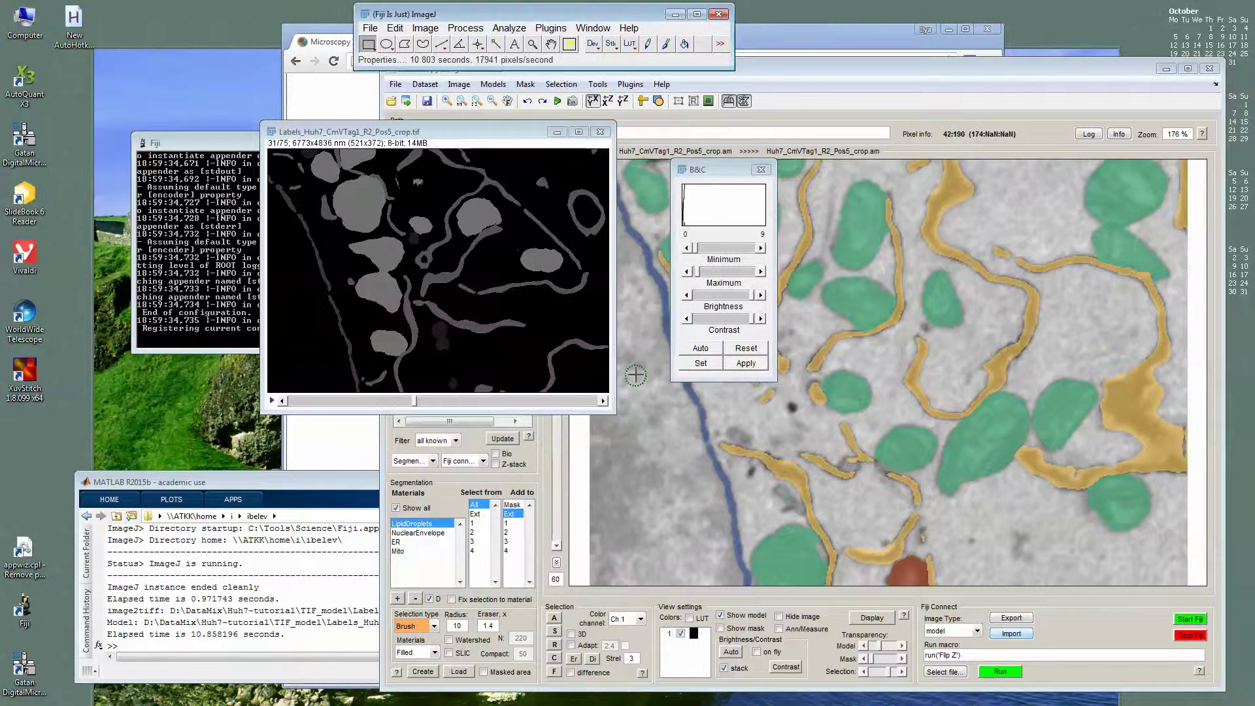
- Apply the adjusted contrast to all 75 slices and open the stack in the 3D Viewer
left_click(746, 368)
left_click(595, 234)
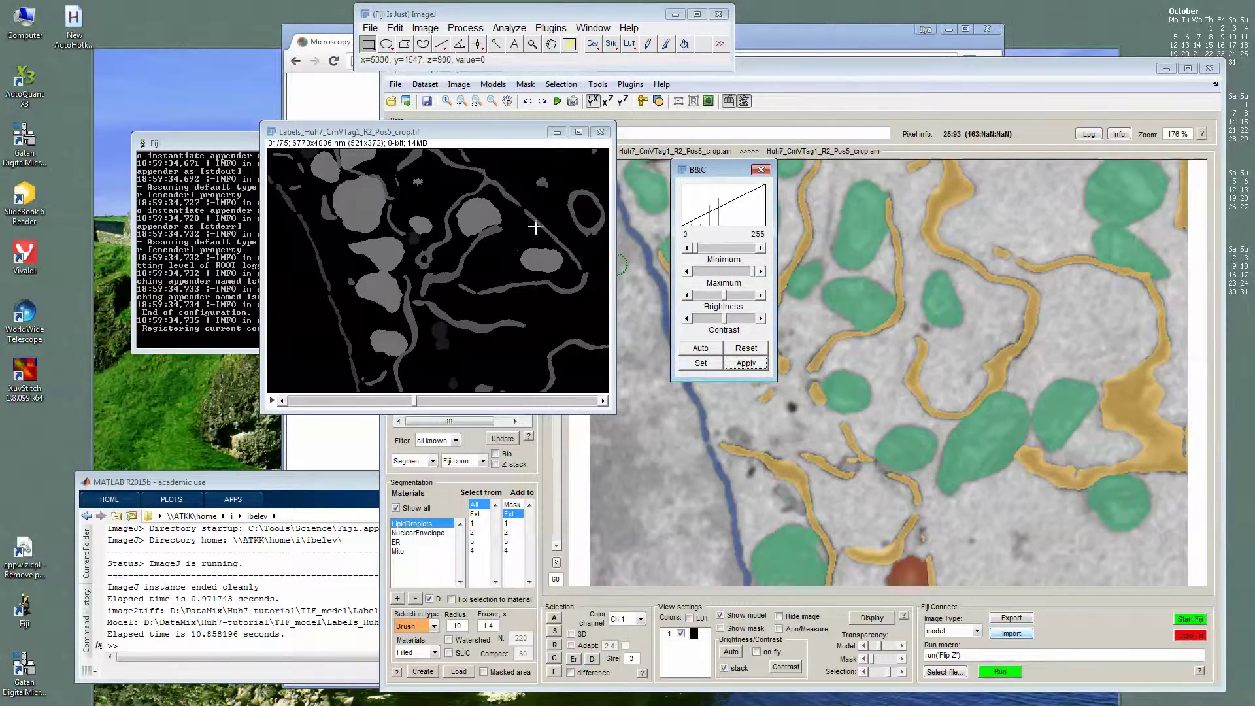
scroll(536, 209, "up", 2)
left_click(551, 28)
left_click(562, 169)
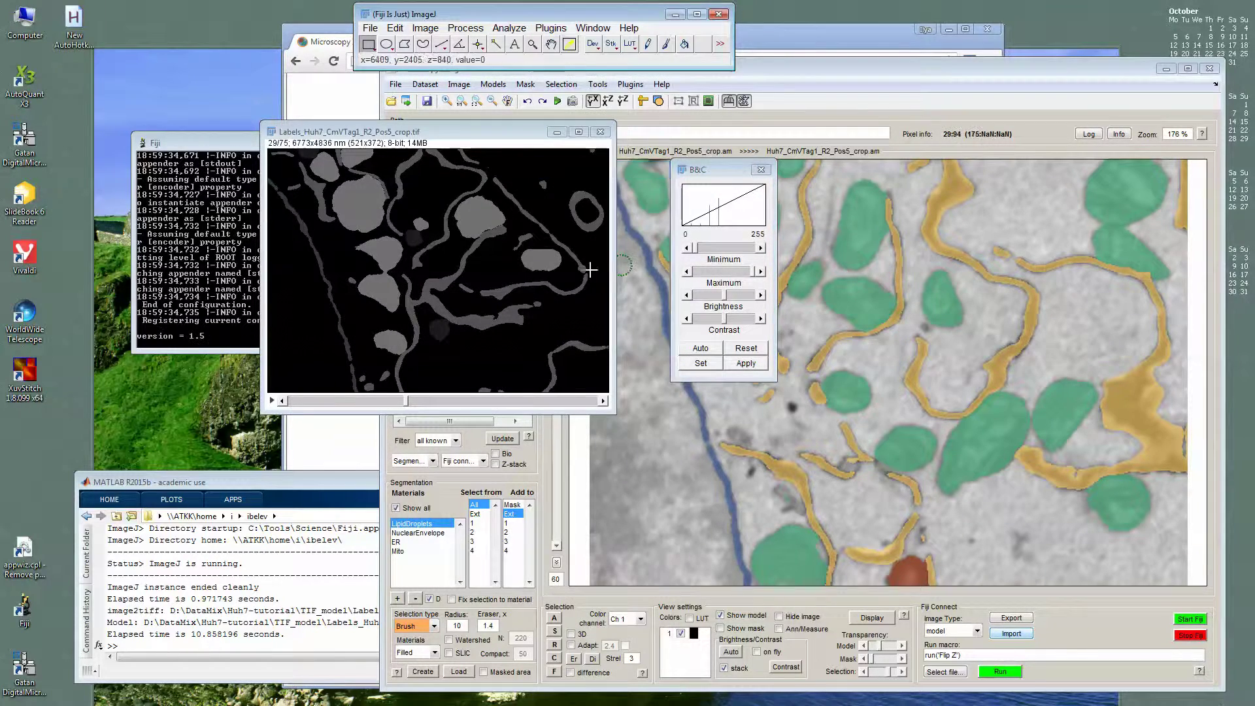
left_click(605, 265)
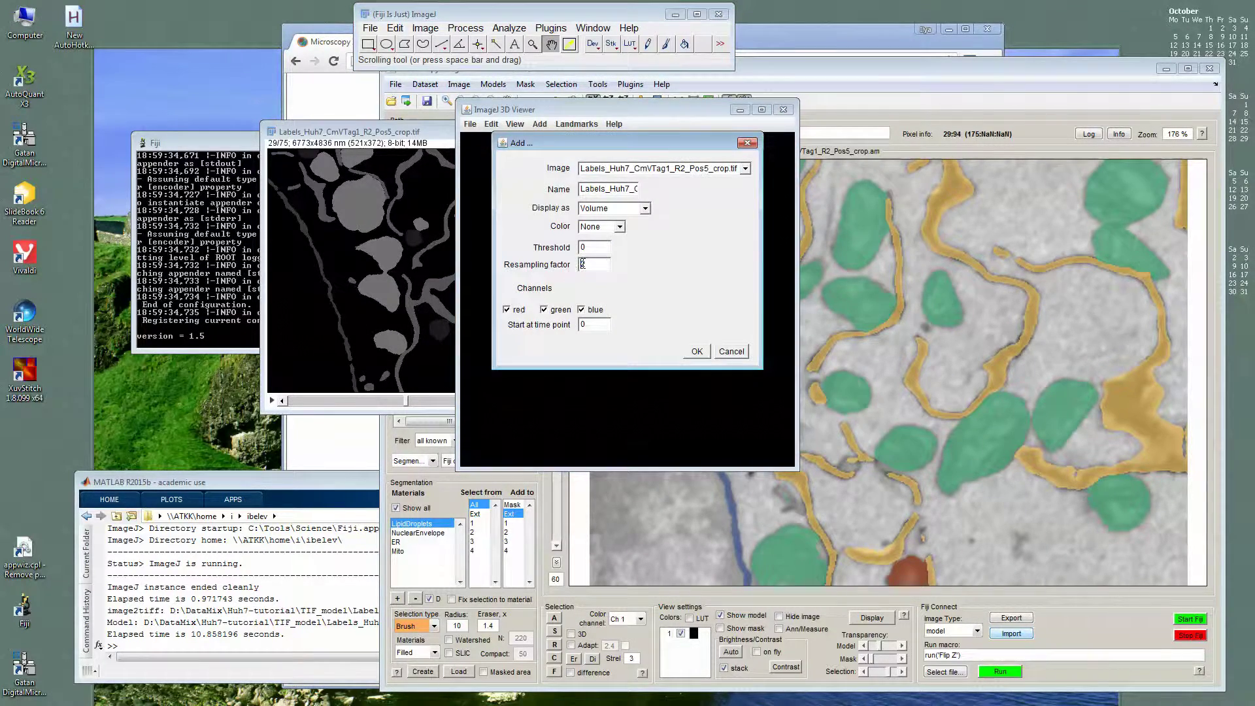
left_click(697, 351)
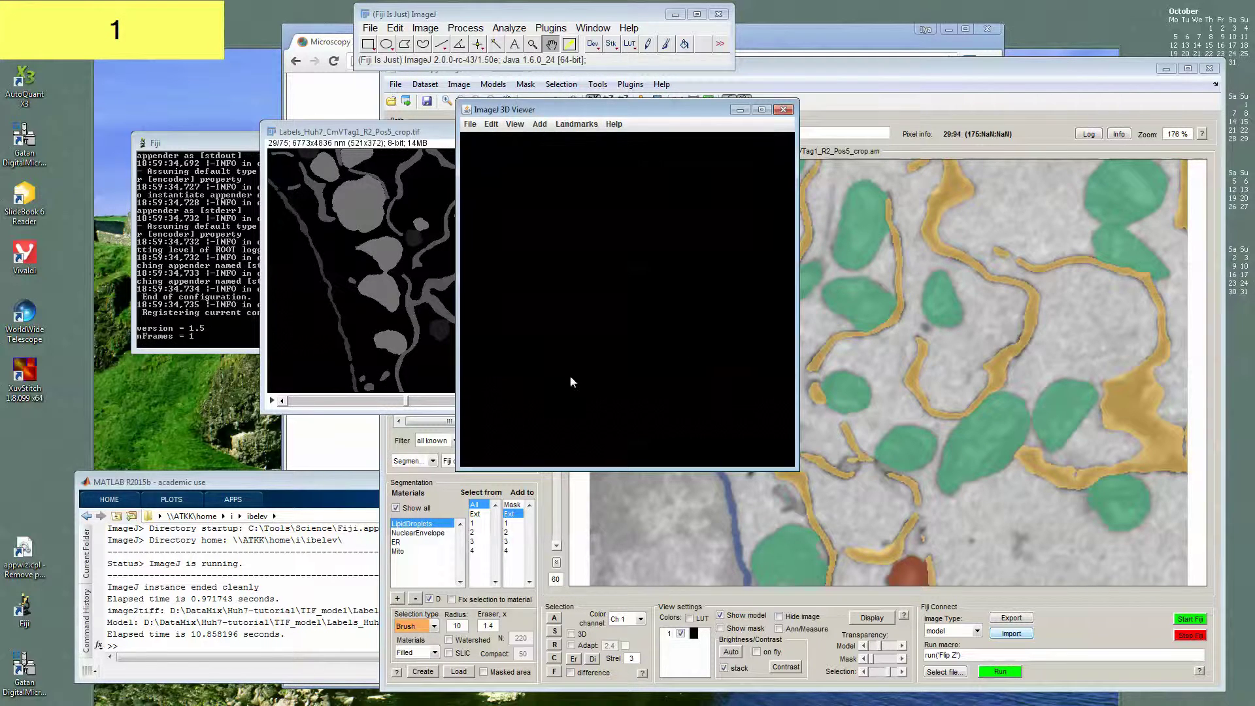
left_click_drag(456, 476, 134, 653)
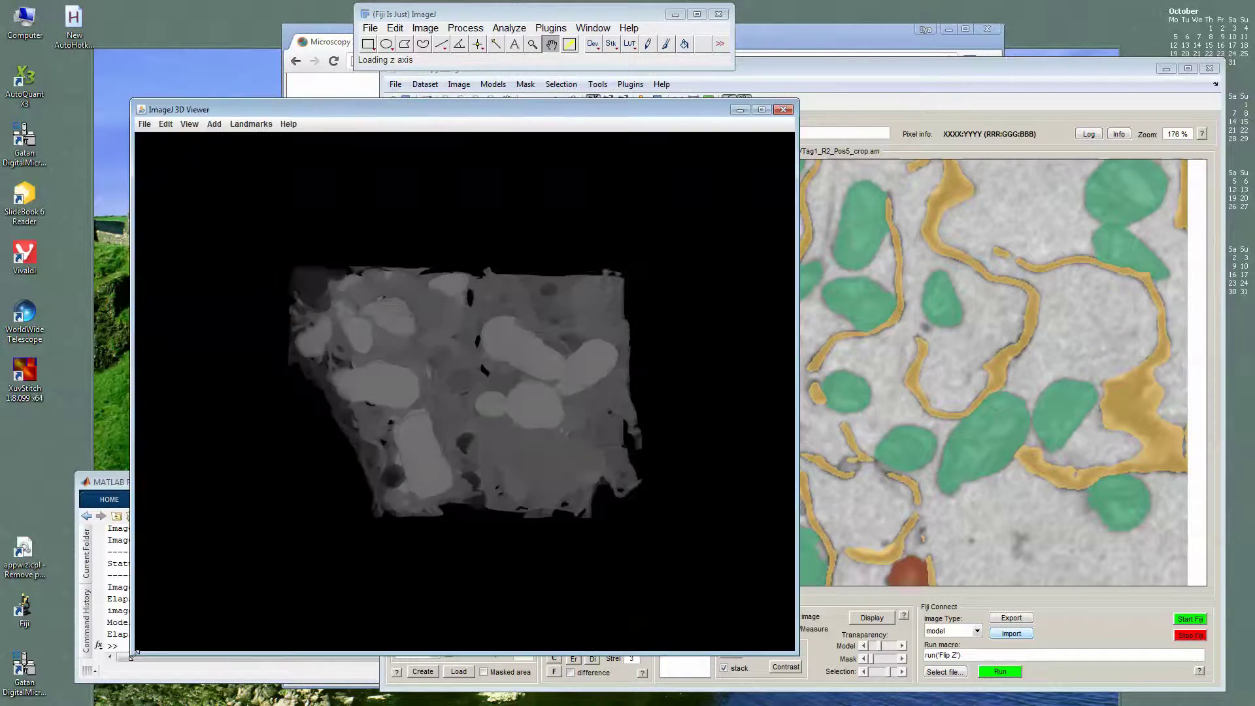
left_click_drag(490, 419, 472, 472)
left_click_drag(498, 409, 654, 366)
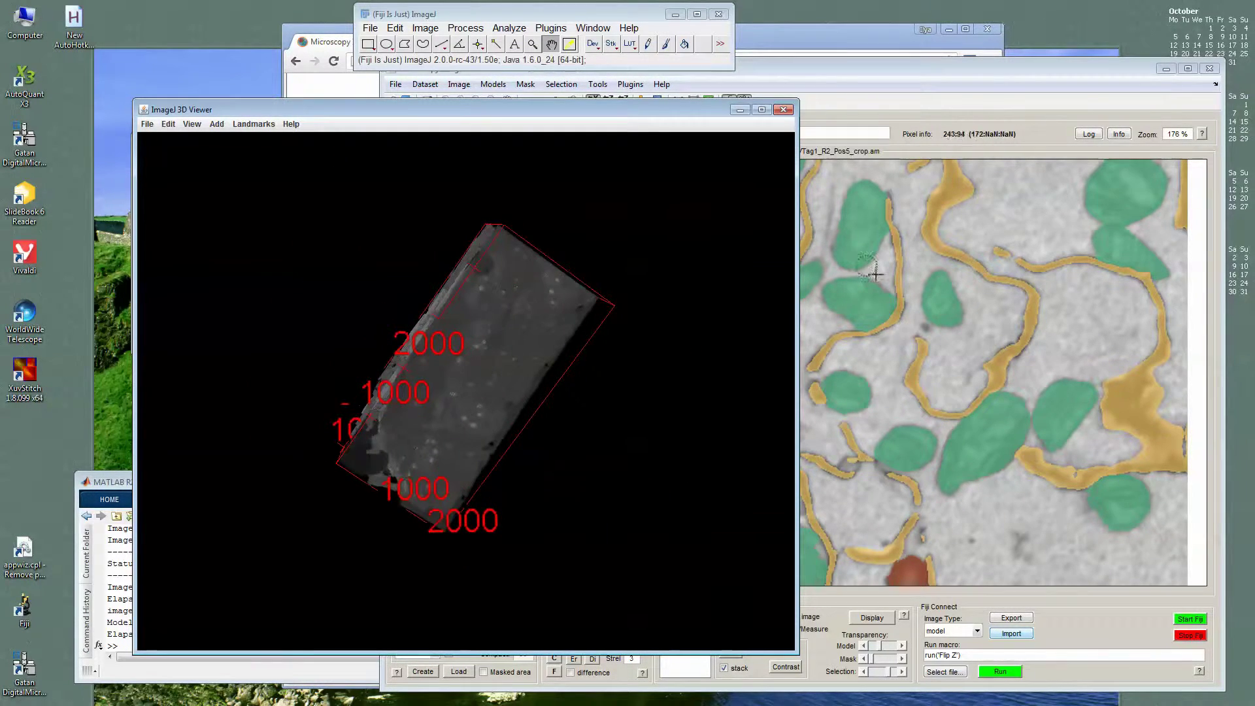
left_click_drag(489, 382, 398, 438)
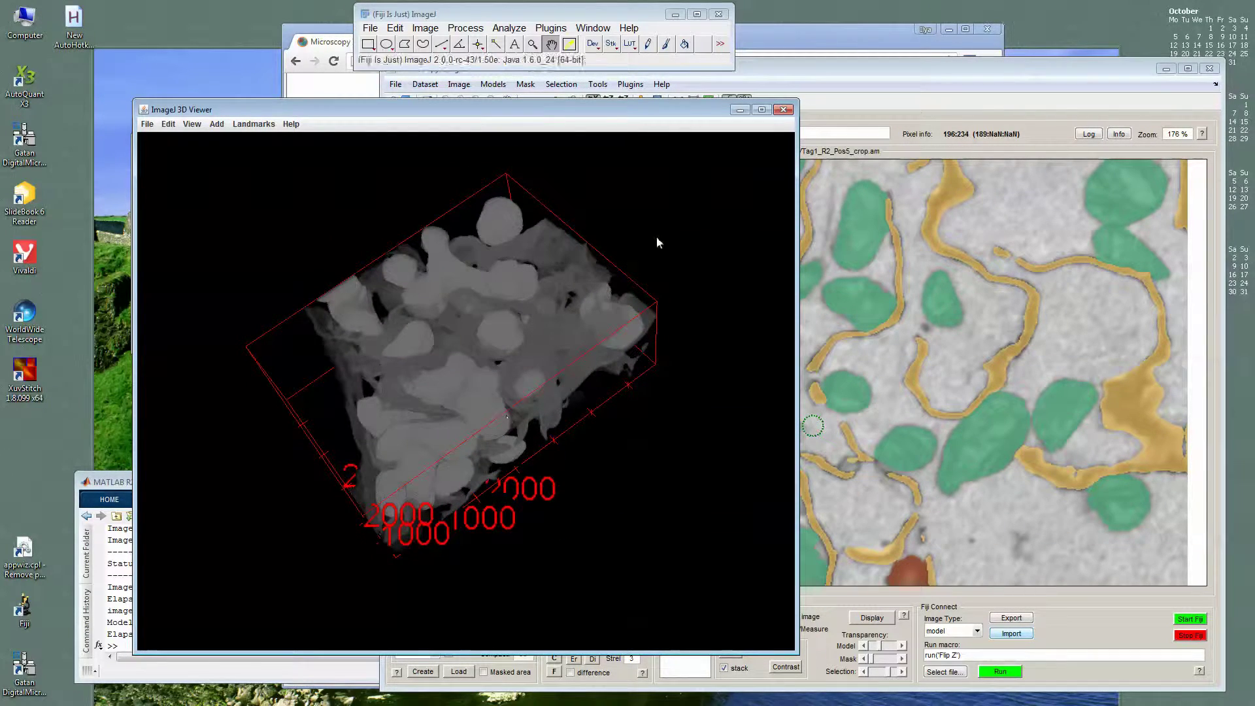
left_click(783, 110)
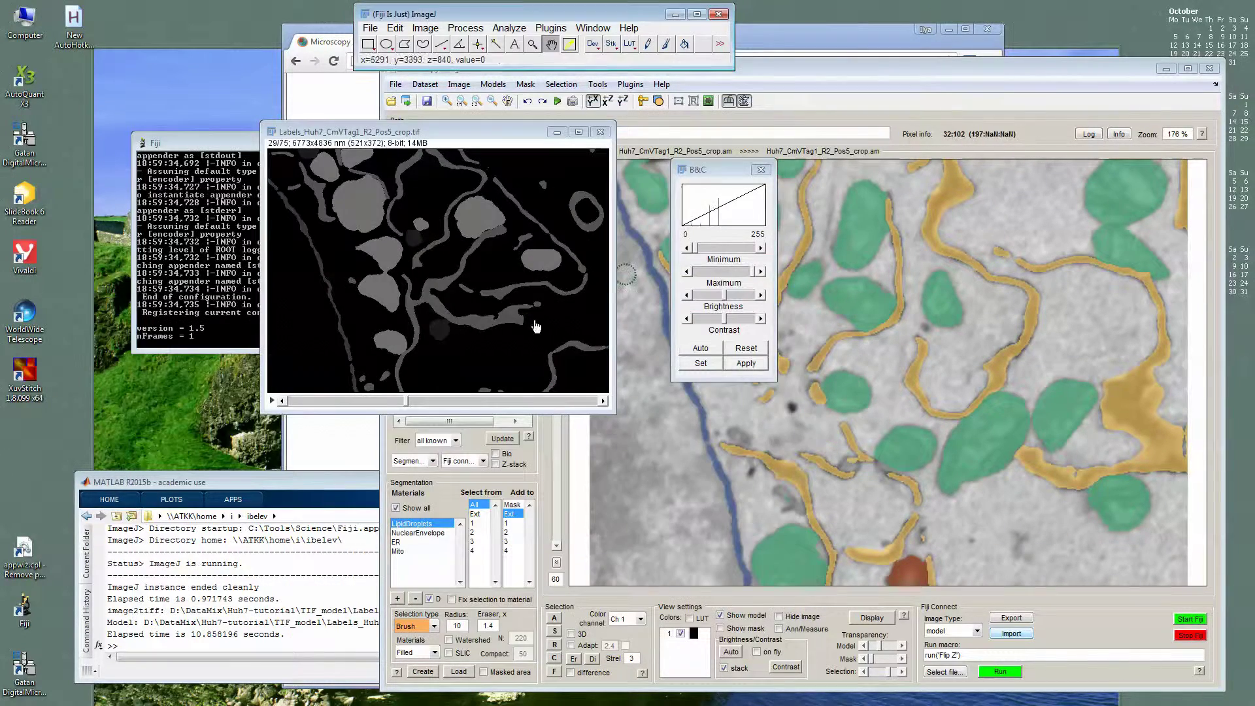
- Close Fiji's Brightness/Contrast panel and bring Microscopy Image Browser's Huh7 view back in front
left_click(769, 167)
left_click(650, 374)
scroll(735, 386, "down", 3)
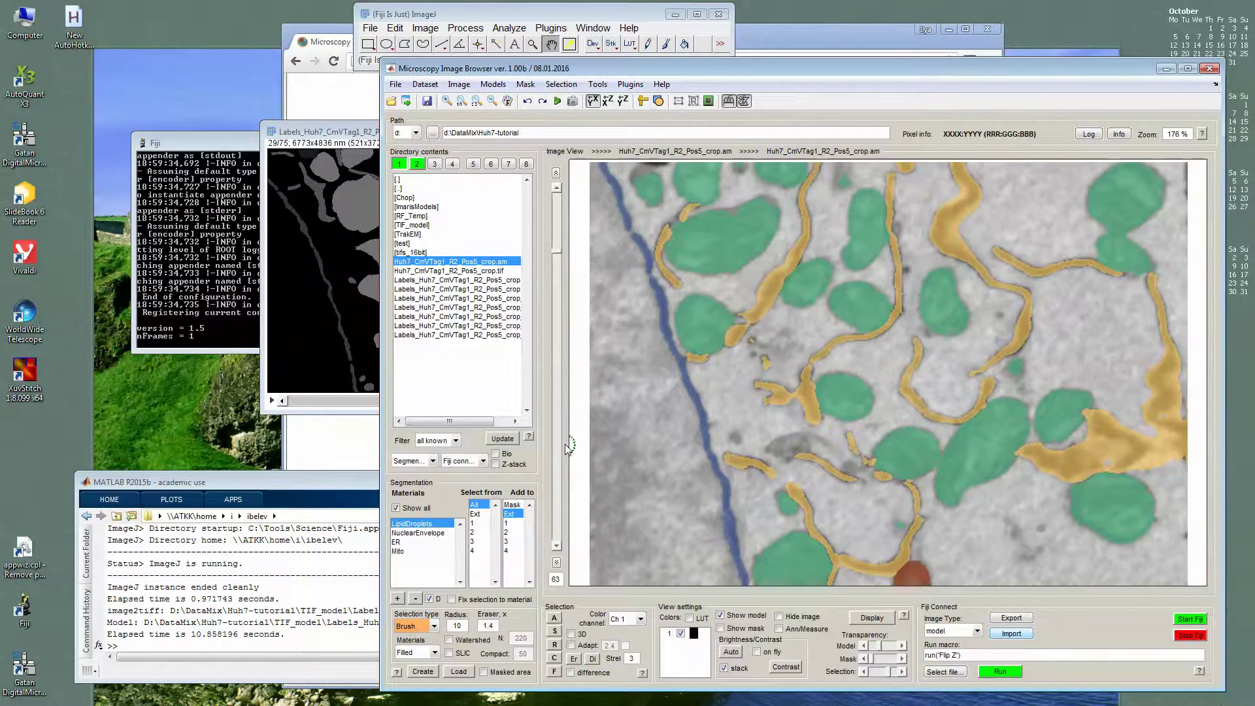
left_click(371, 238)
left_click(875, 451)
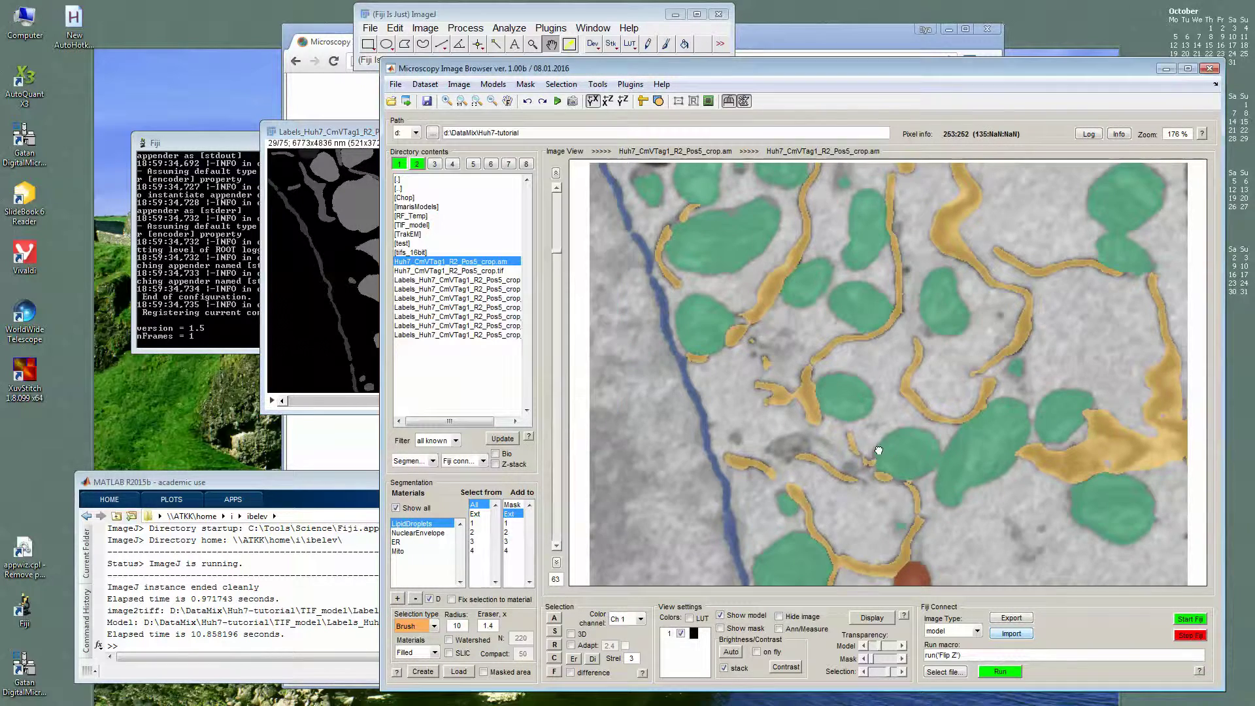
scroll(875, 451, "down", 2)
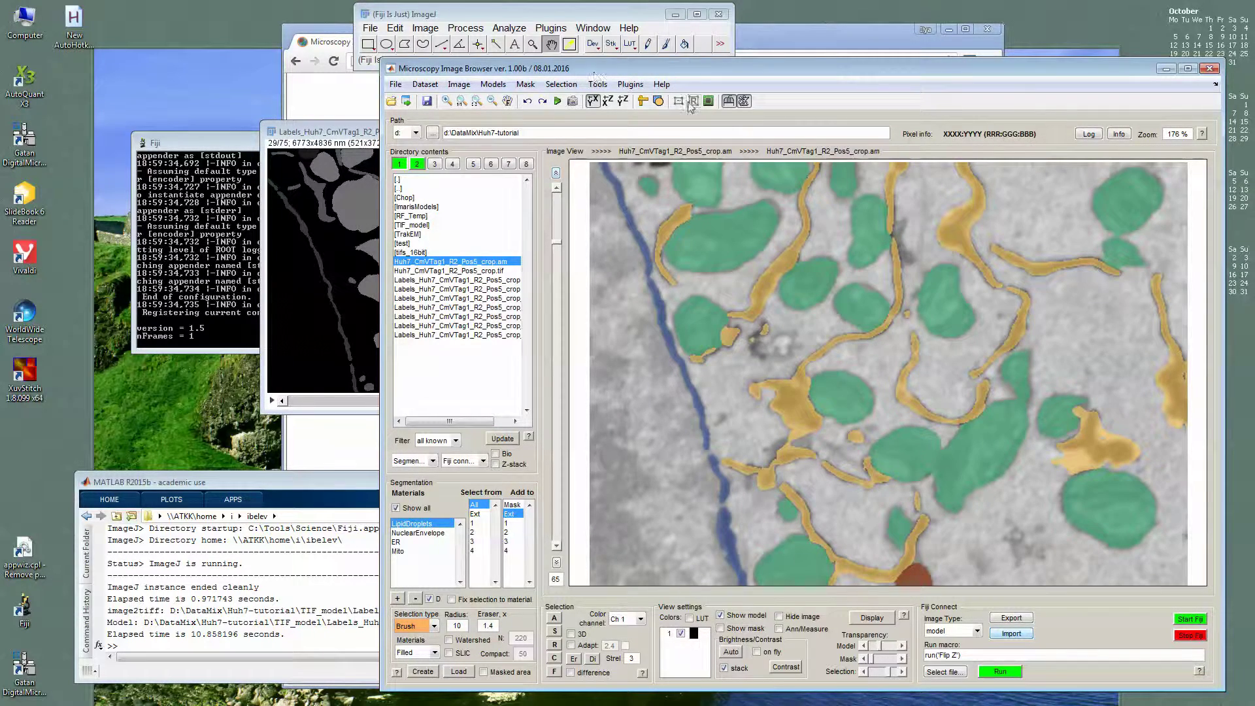